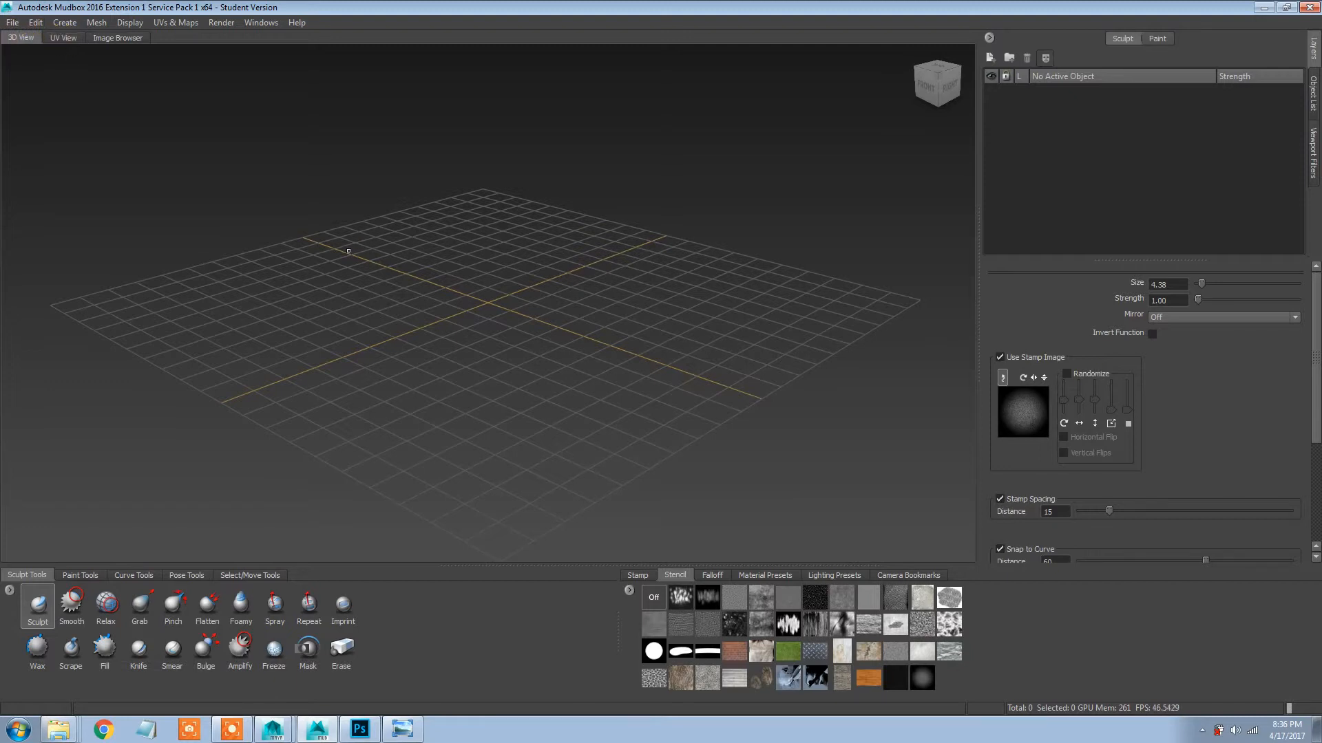
Import Orange_Base_Mesh_Export.fbx from the Orange_Exports folder inside the MB_VIDEO_TUT project's scenes folder
click(12, 22)
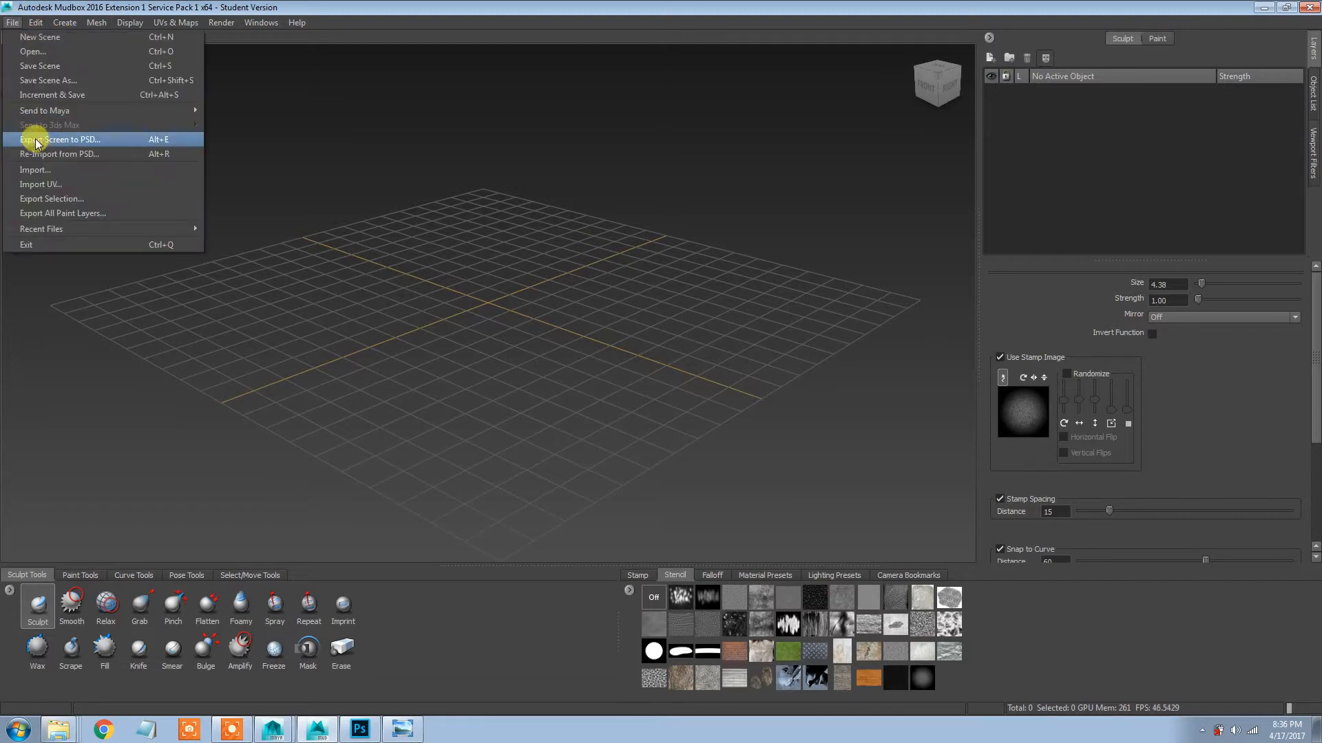
click(43, 171)
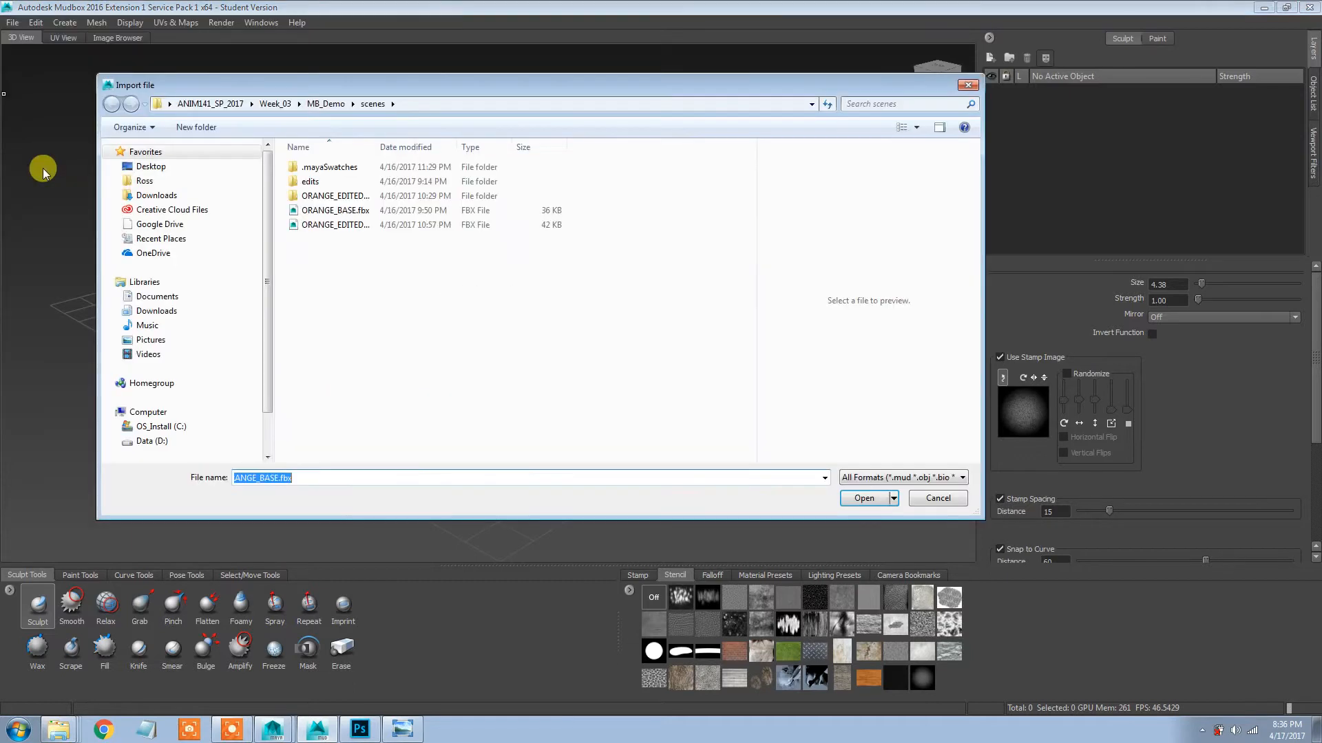
click(272, 103)
click(323, 183)
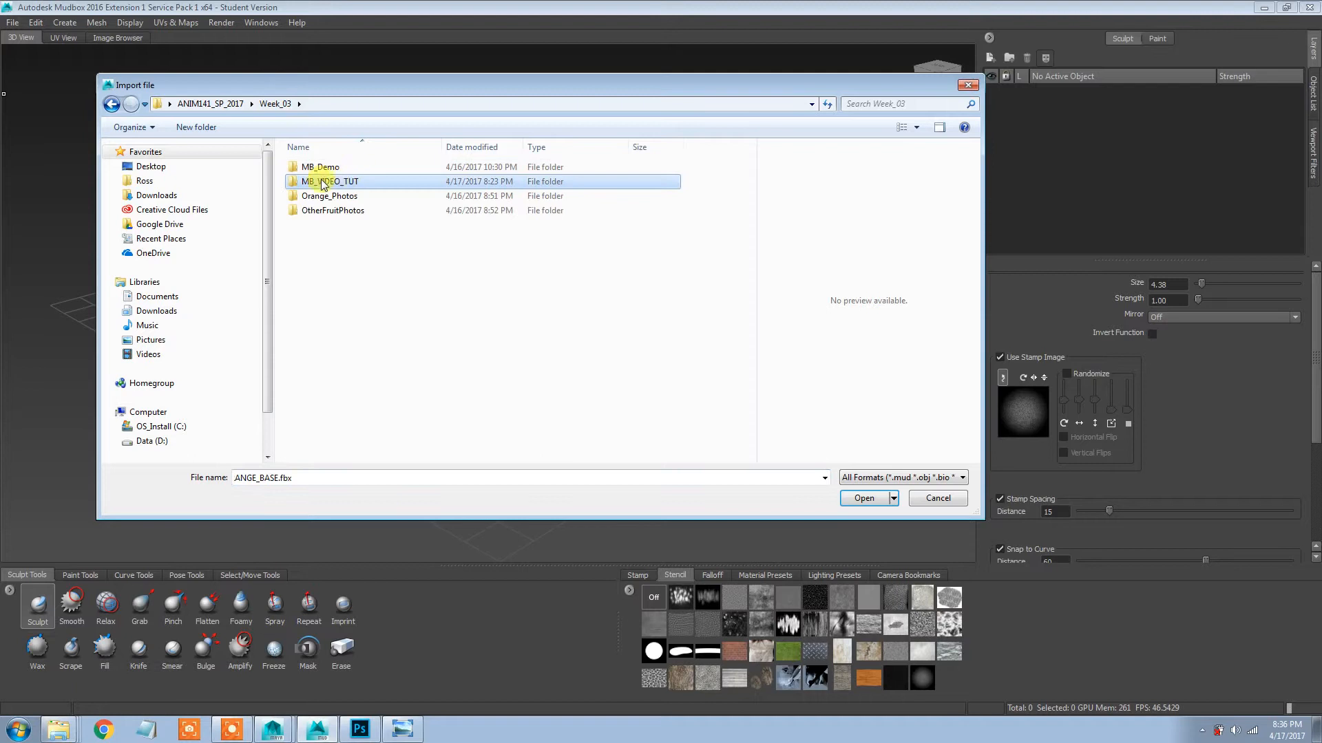
double_click(319, 184)
double_click(333, 297)
click(335, 184)
double_click(335, 184)
click(344, 168)
right_click(352, 148)
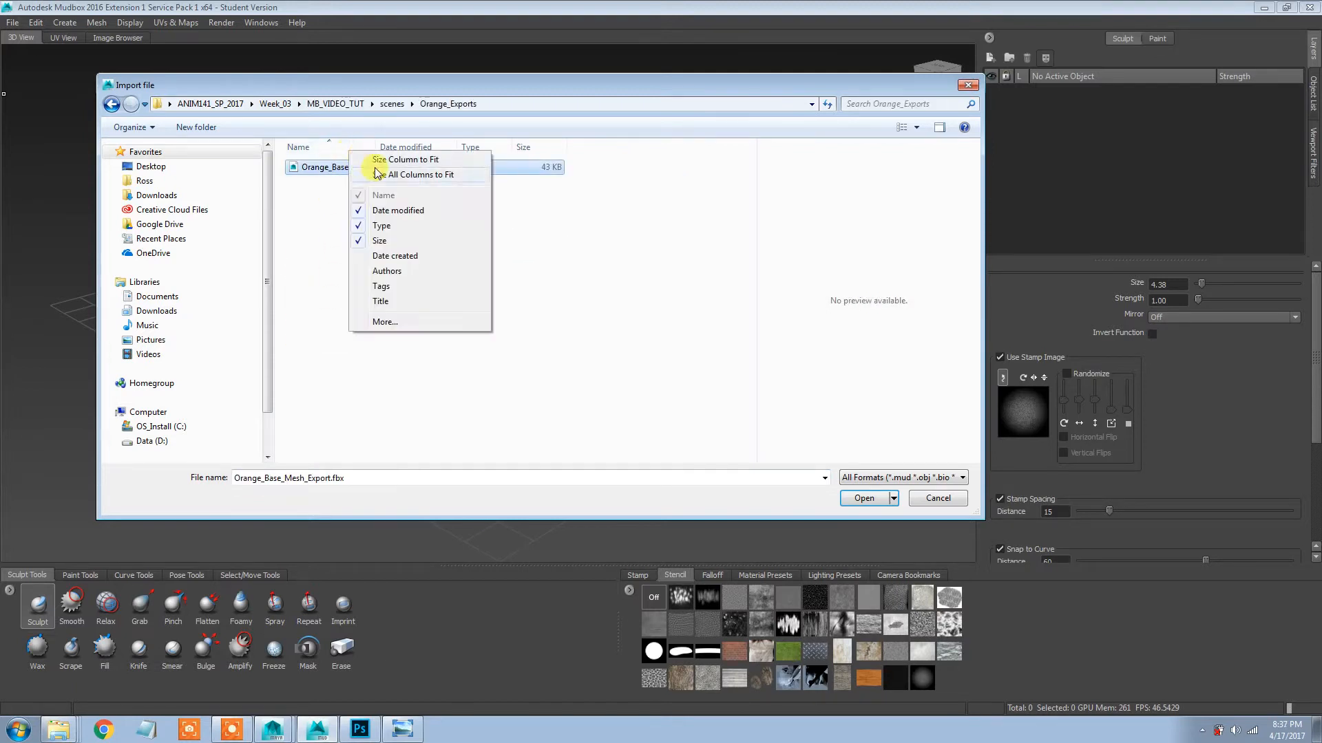
click(384, 184)
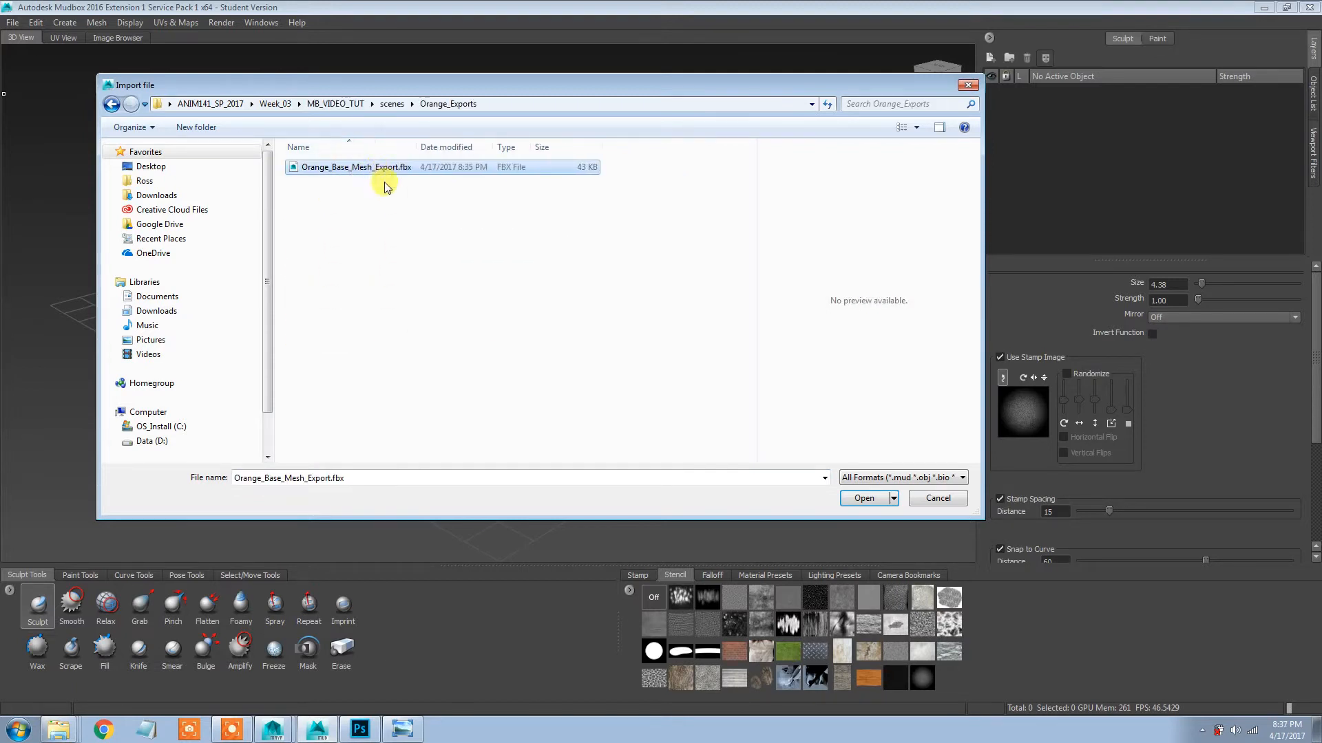
double_click(323, 169)
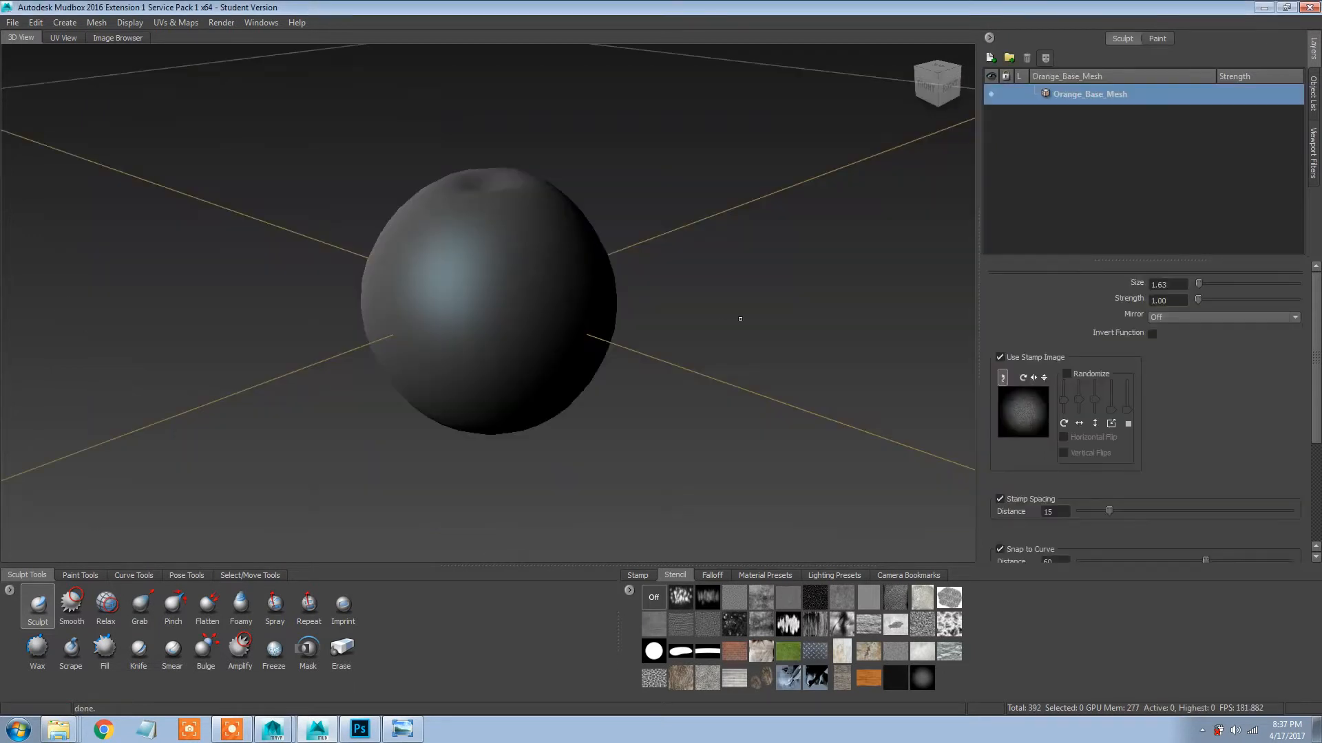
Examine the imported orange mesh from several angles and distances against the grid
scroll(740, 319, down, 10)
drag(519, 337, 384, 345)
scroll(392, 346, down, 3)
scroll(413, 342, up, 8)
scroll(387, 334, up, 3)
scroll(587, 352, up, 6)
scroll(580, 354, up, 4)
drag(580, 354, 613, 372)
scroll(439, 357, down, 3)
scroll(540, 377, down, 4)
drag(440, 357, 545, 338)
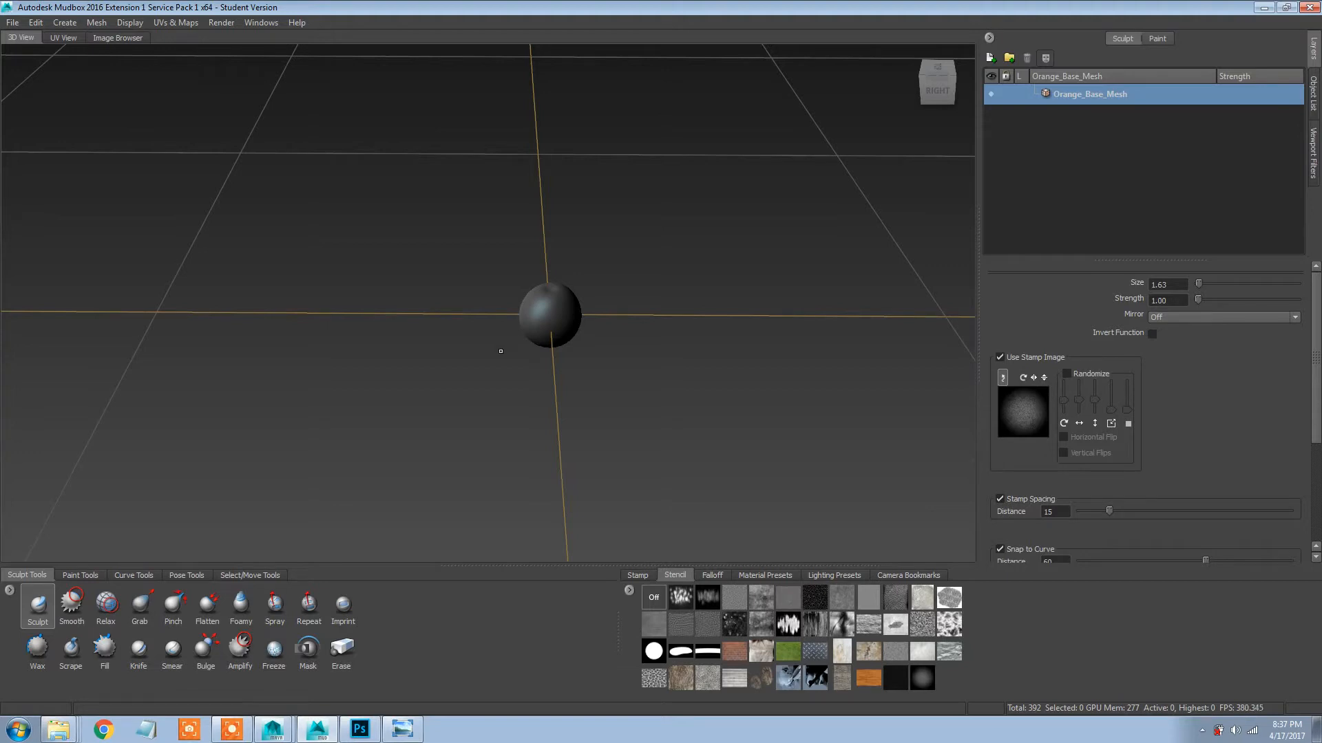
drag(501, 351, 580, 346)
Open the program preferences and move their window clear of the orange mesh
click(14, 25)
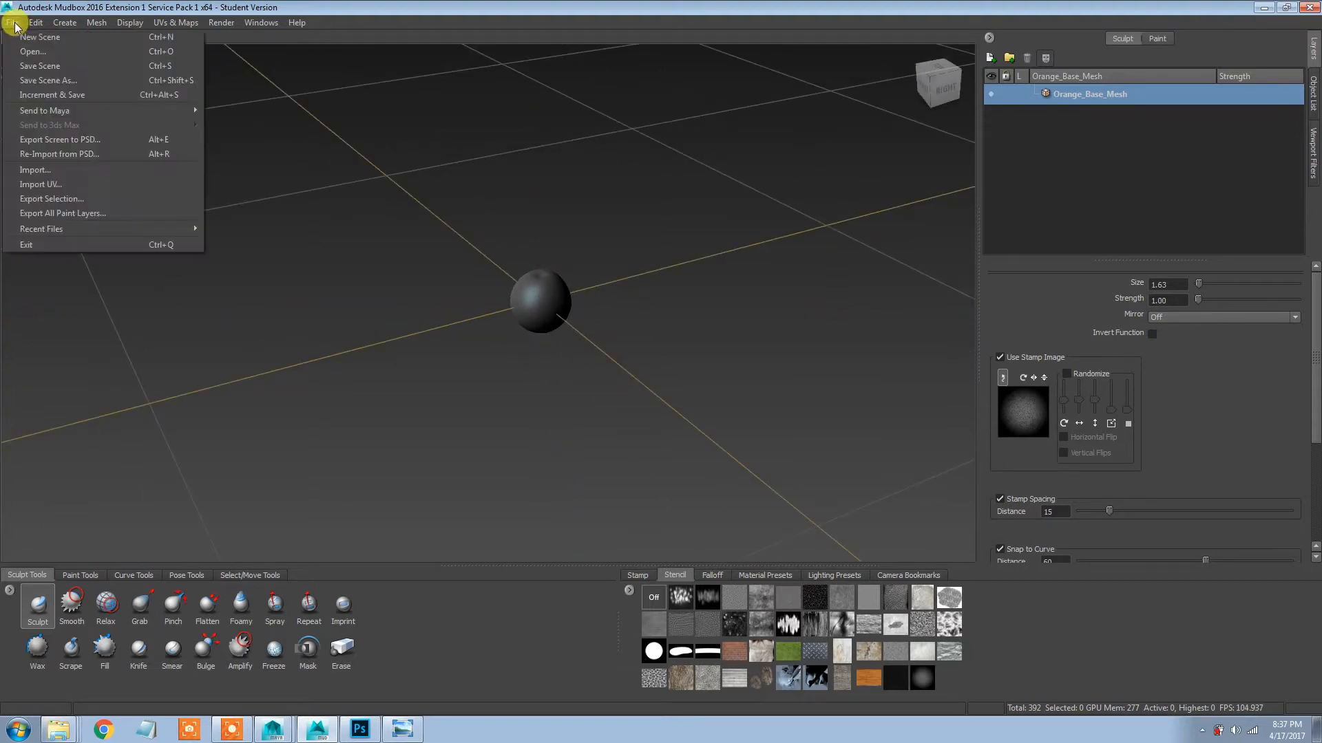
mouse_move(36, 23)
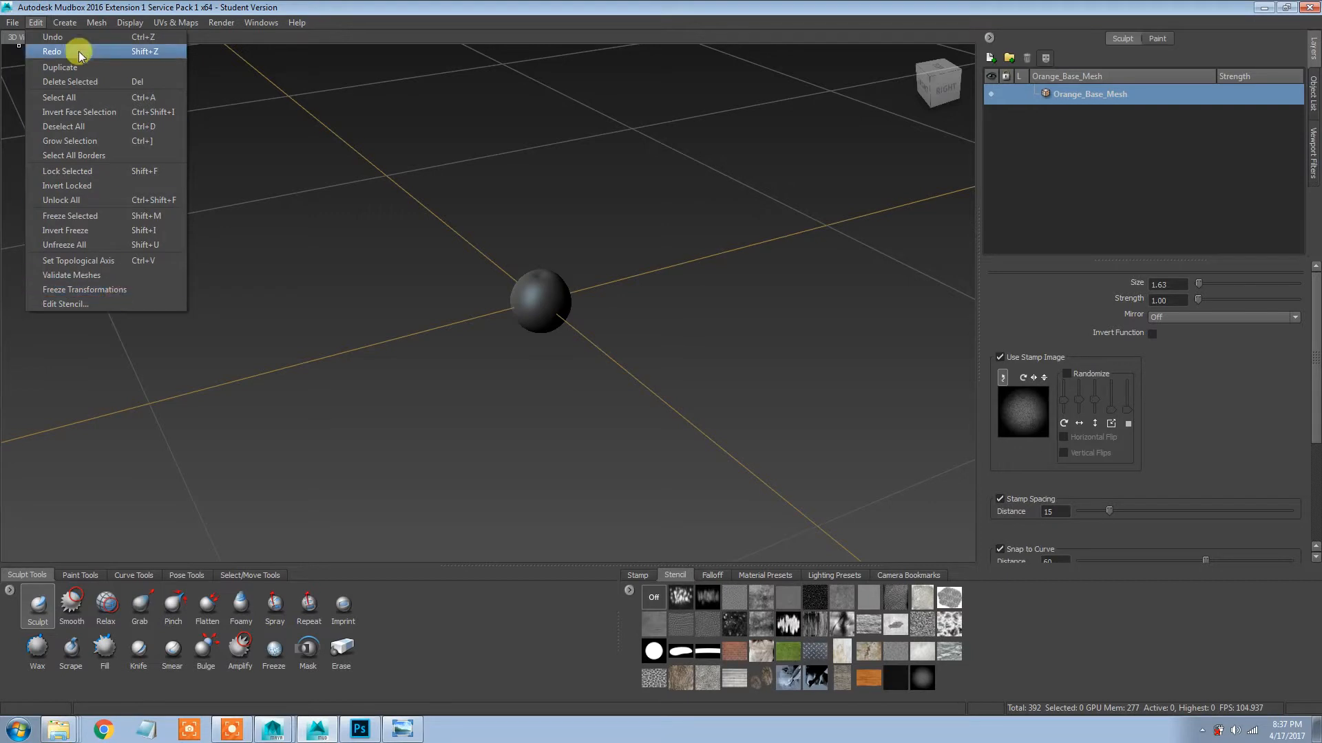
mouse_move(94, 26)
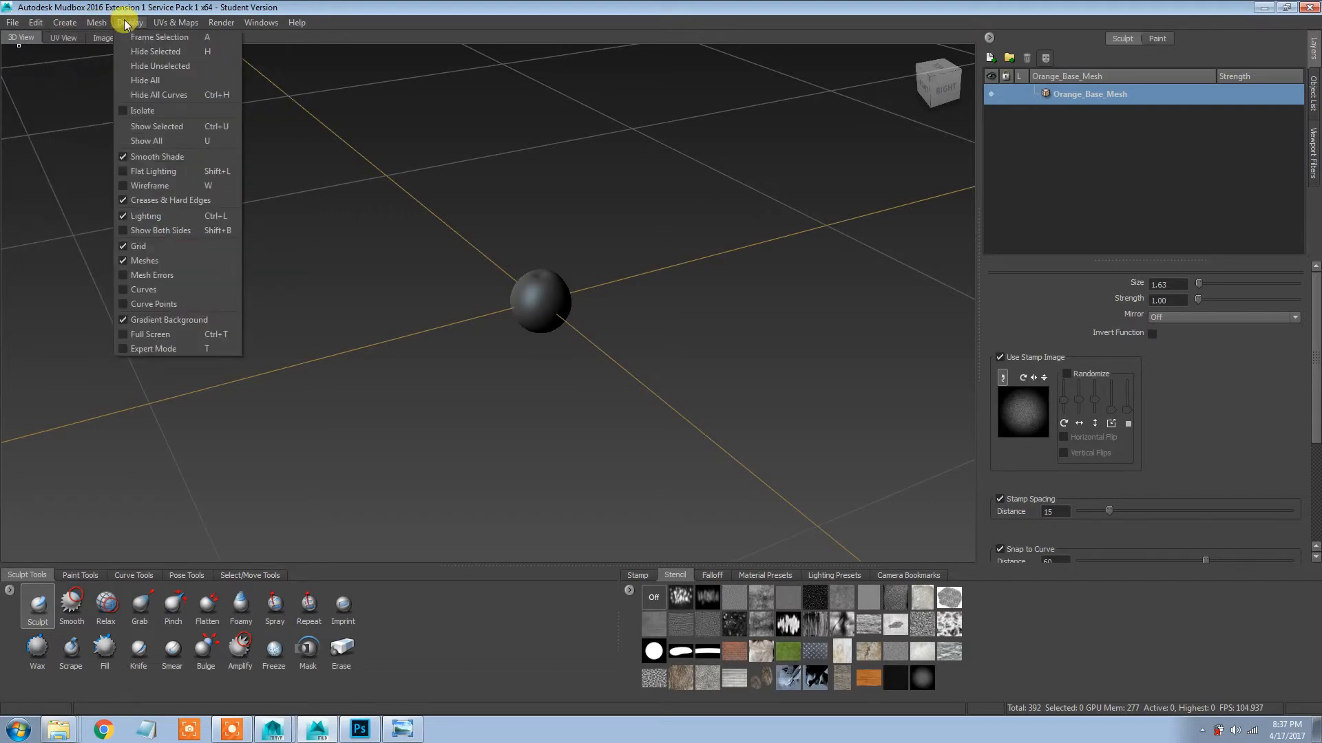
mouse_move(254, 26)
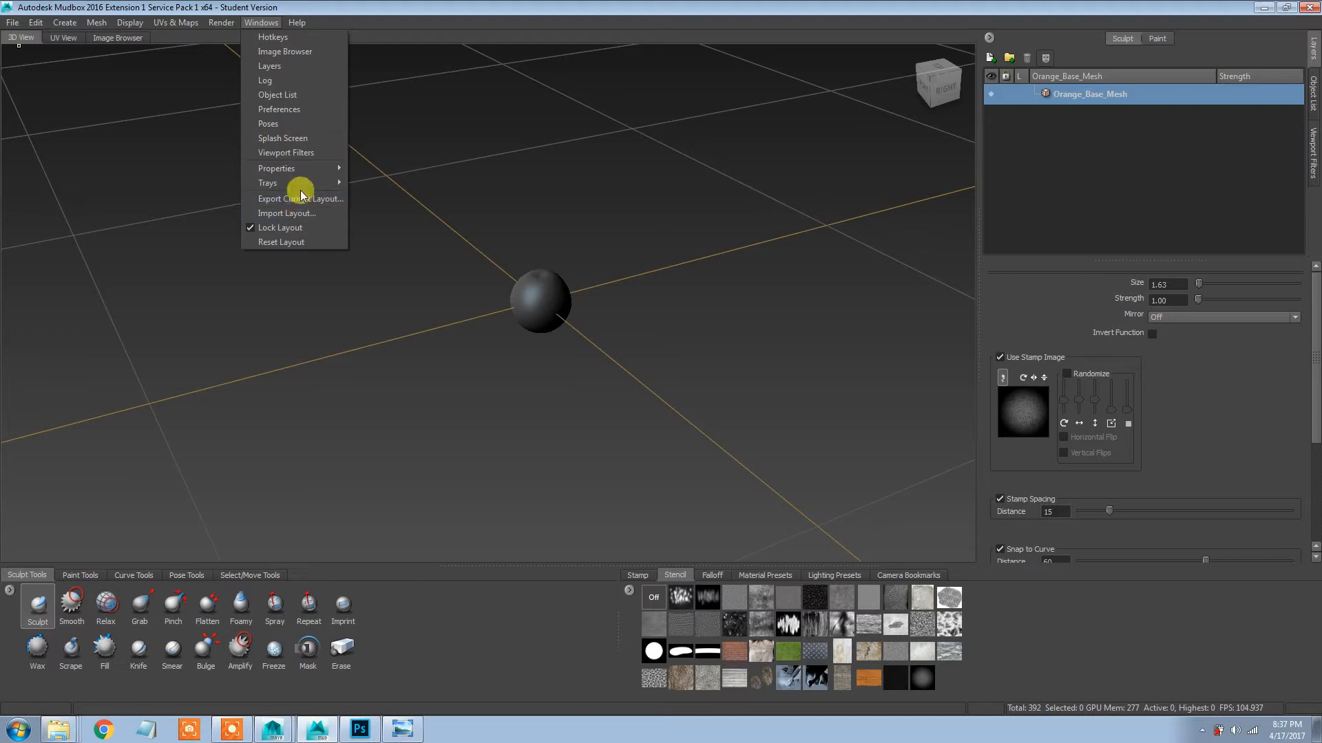
mouse_move(303, 169)
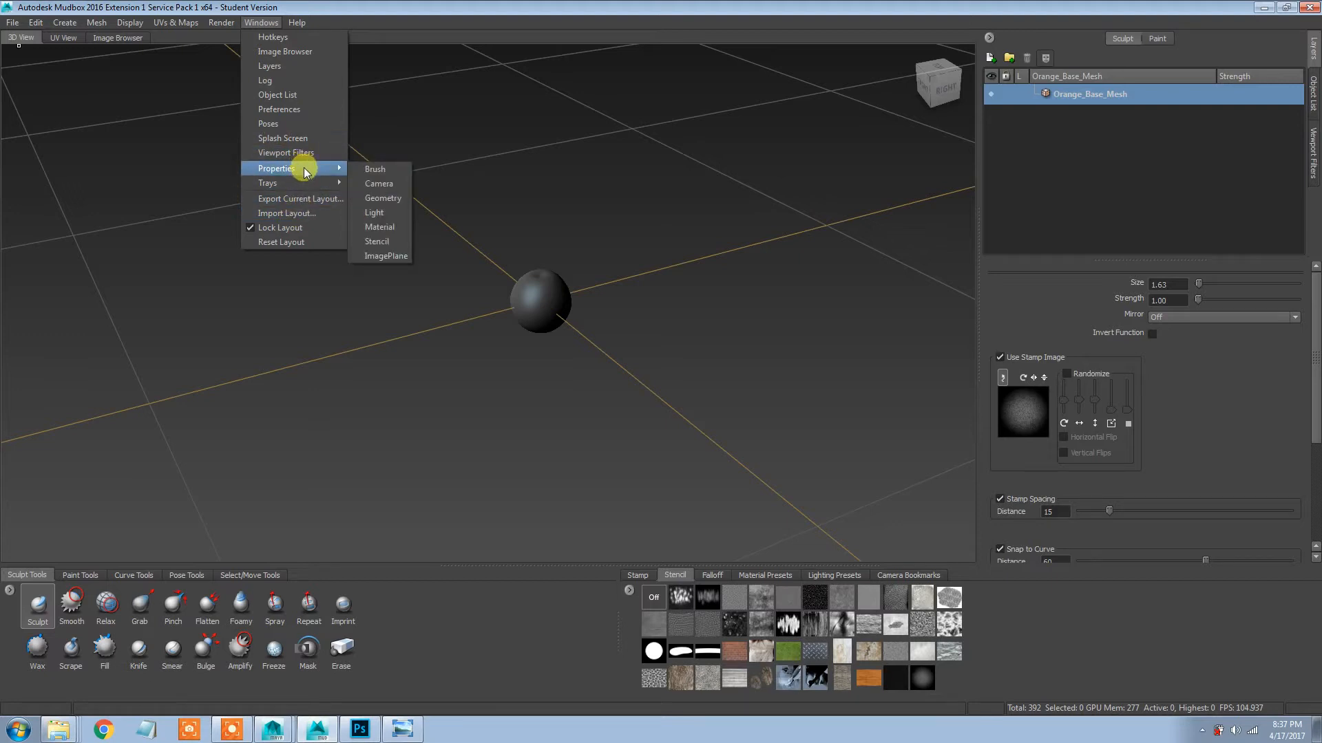
click(296, 112)
drag(749, 261, 175, 102)
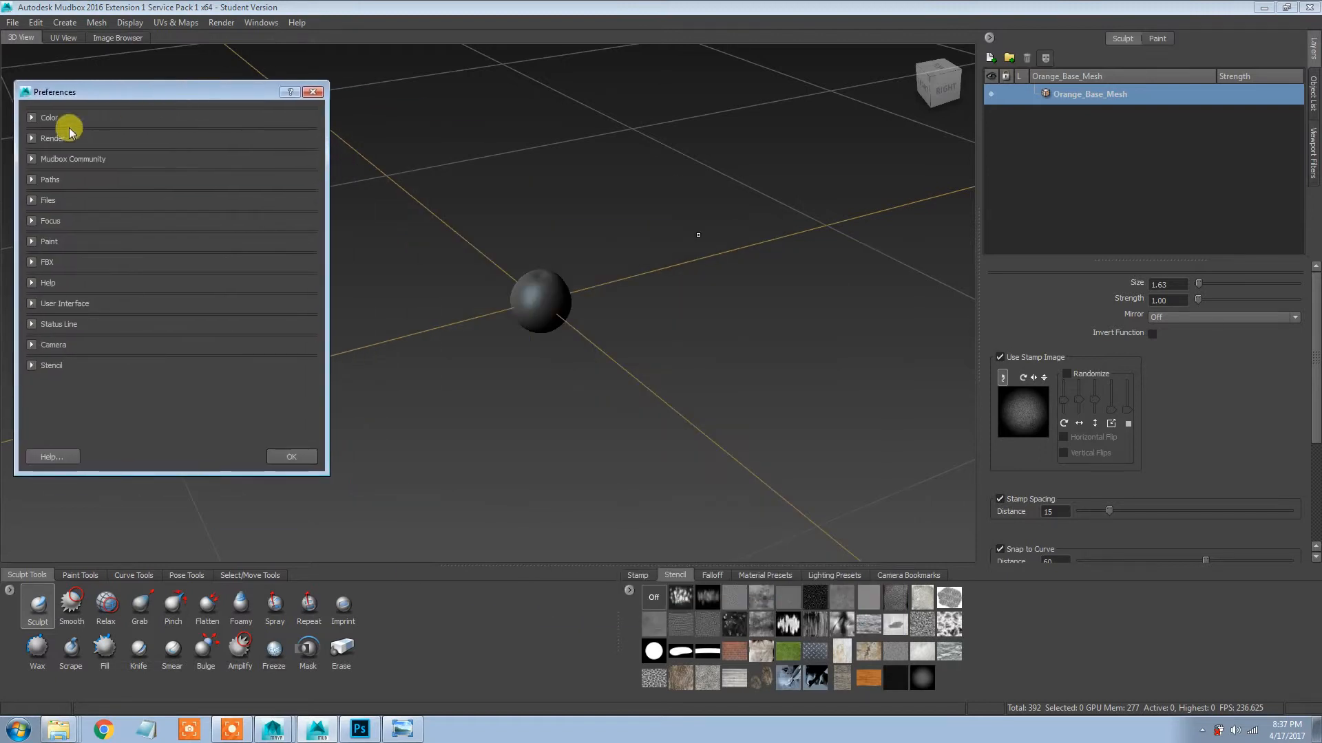
Look through the Color, Render, Files and Paths preferences, collapsing each section again
click(30, 119)
click(30, 118)
click(32, 138)
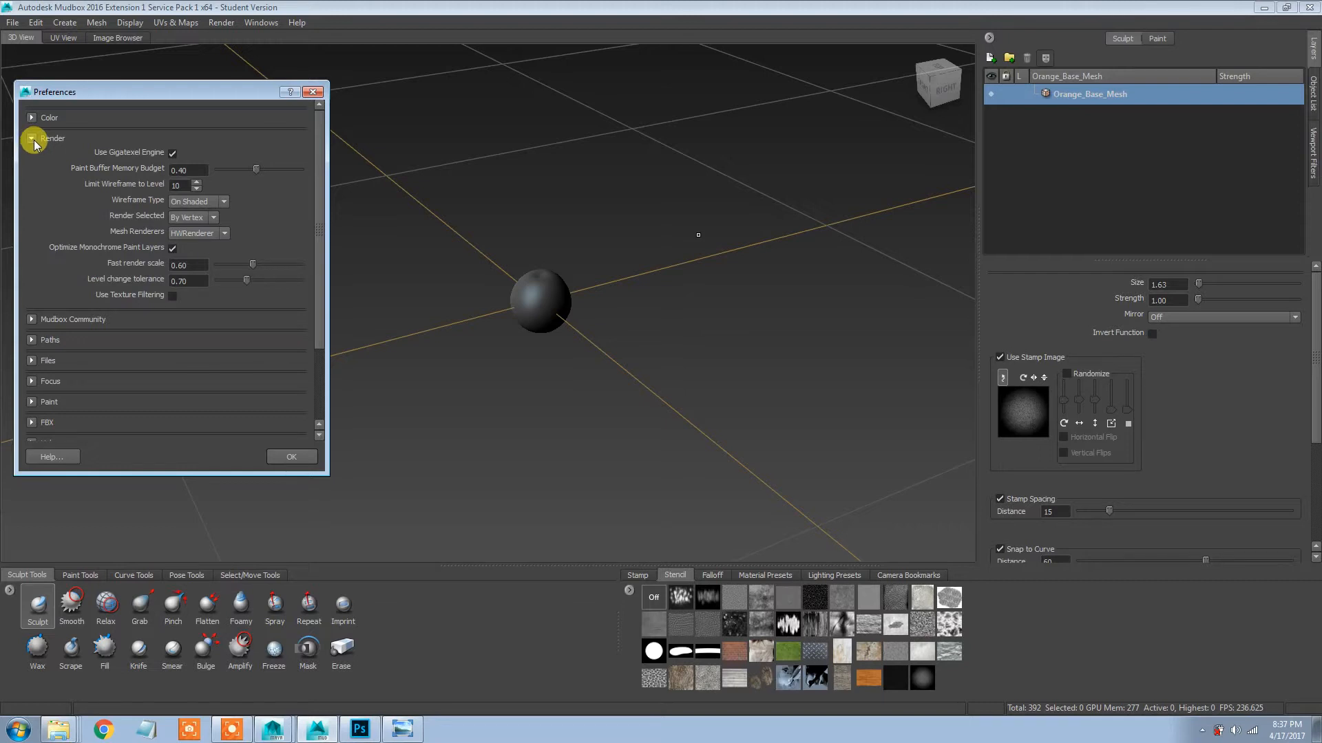
click(32, 139)
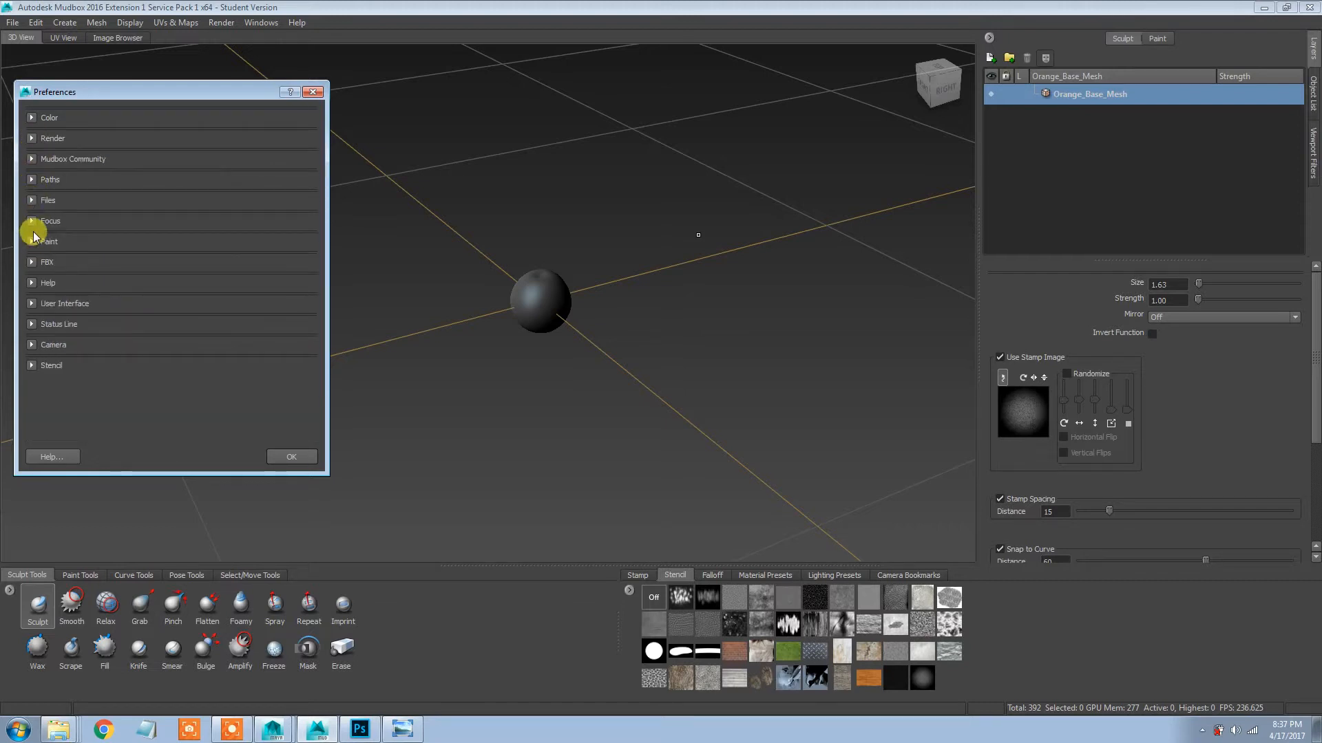
click(32, 200)
click(31, 198)
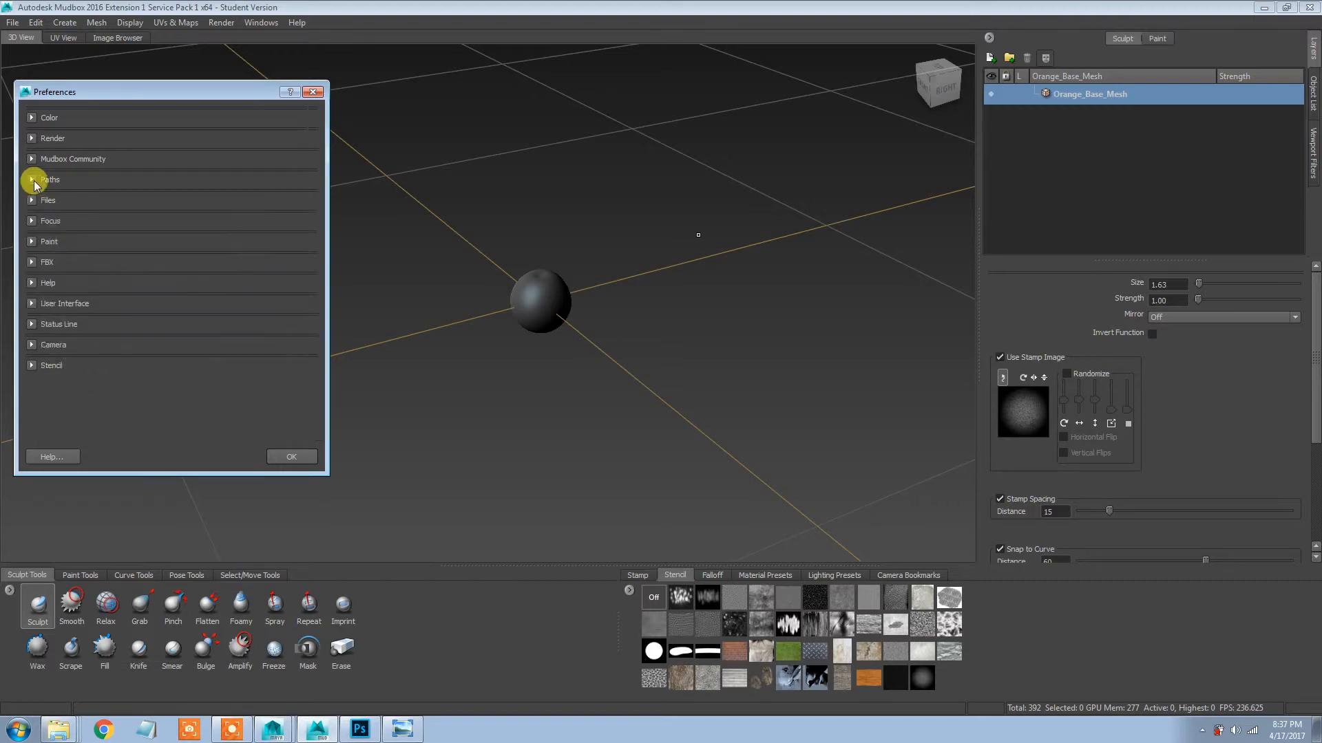
click(32, 181)
click(35, 183)
Review the FBX, Help and Stencil preferences, and close the preferences
click(32, 263)
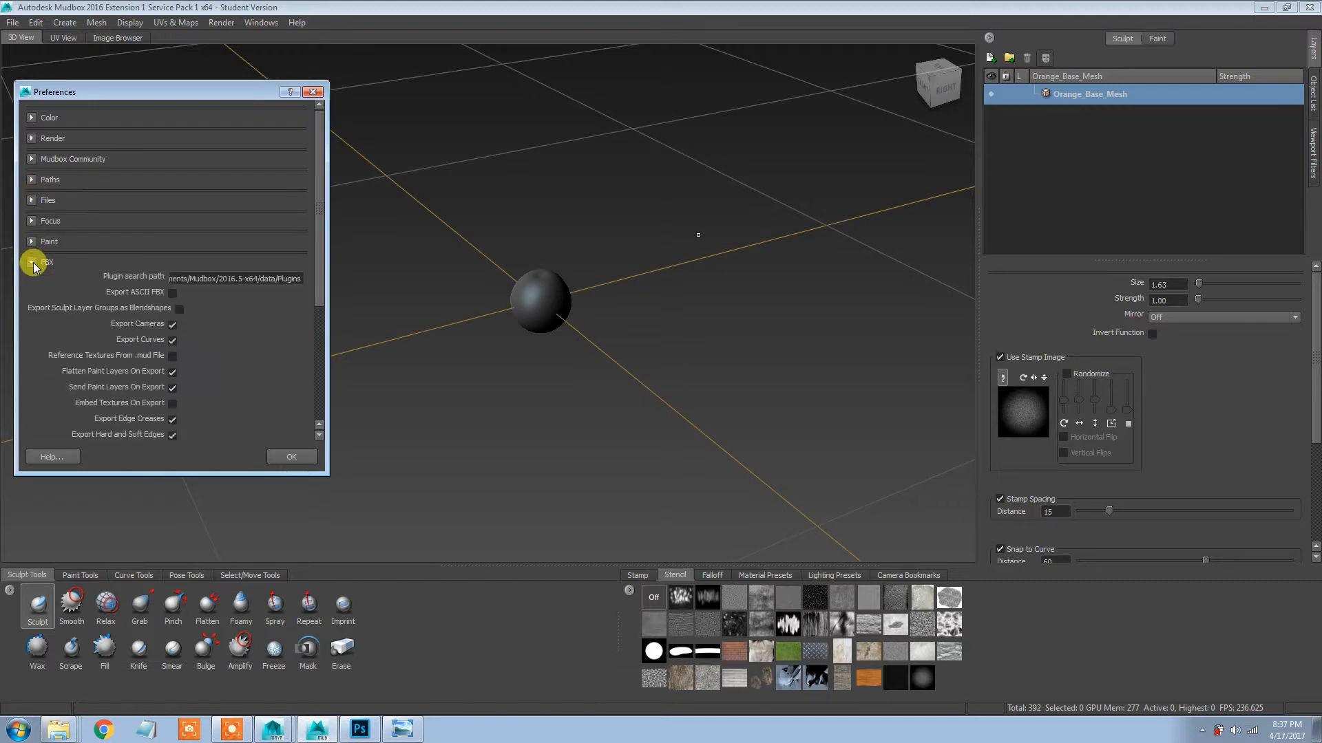
scroll(64, 342, down, 5)
click(31, 344)
scroll(34, 351, down, 2)
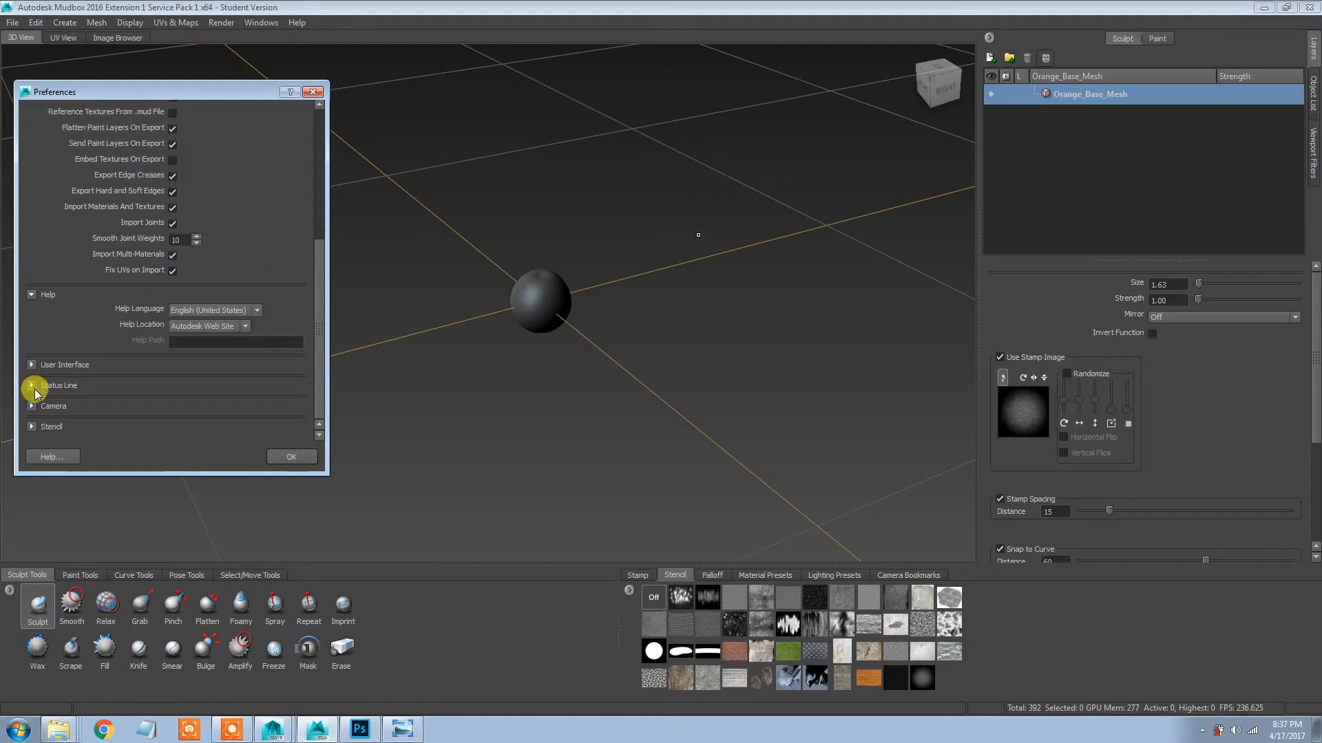
click(32, 427)
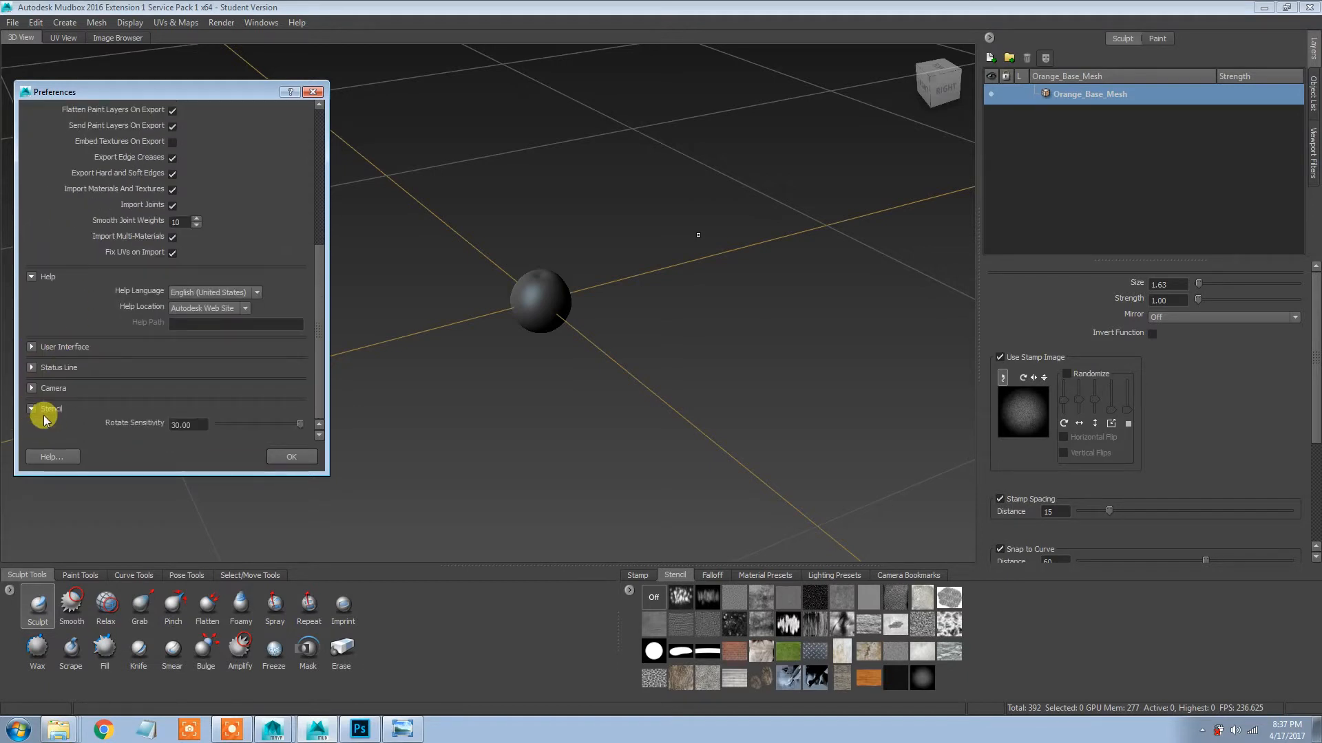
click(290, 459)
Examine the orange mesh up close with its wireframe displayed
scroll(497, 289, up, 3)
drag(507, 312, 365, 318)
scroll(535, 336, up, 2)
drag(602, 366, 636, 313)
scroll(573, 381, up, 2)
scroll(514, 352, up, 2)
scroll(614, 387, up, 2)
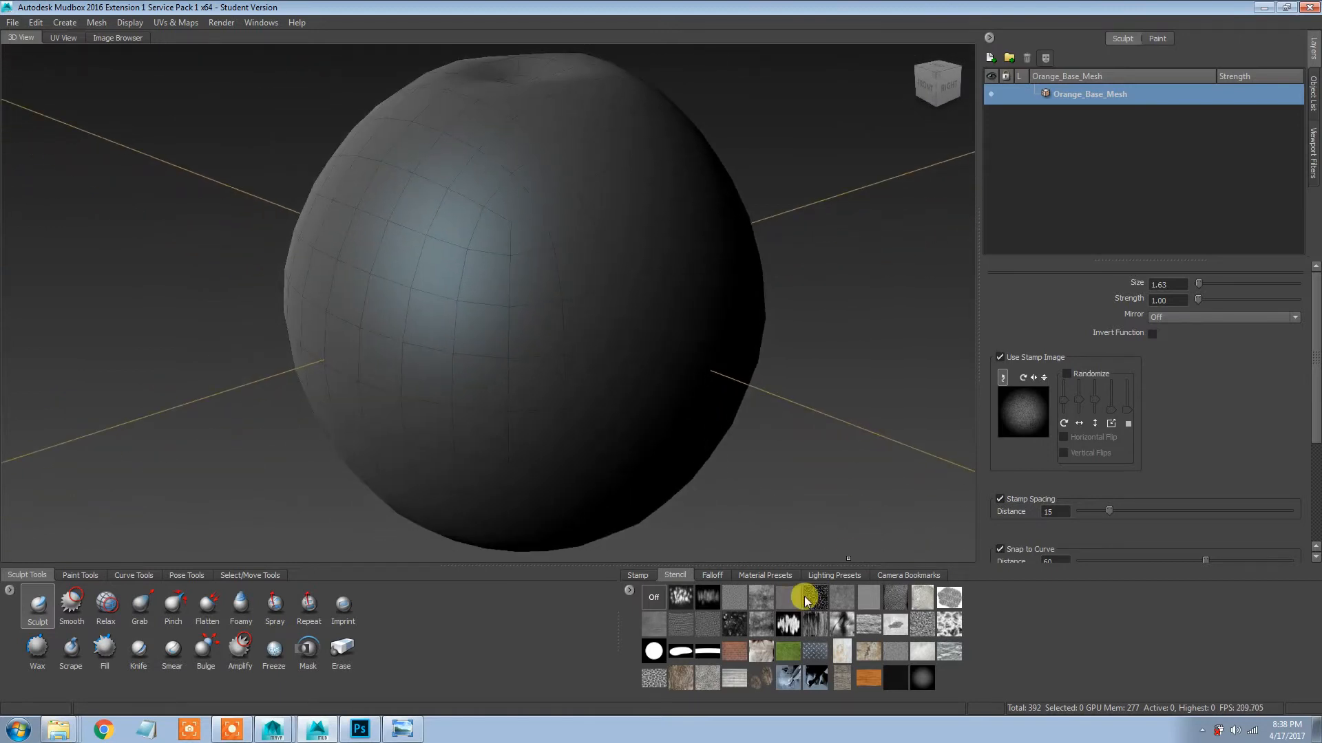
Turn off both the stamp image and the stencil, and show the available stamps again
click(636, 575)
click(654, 597)
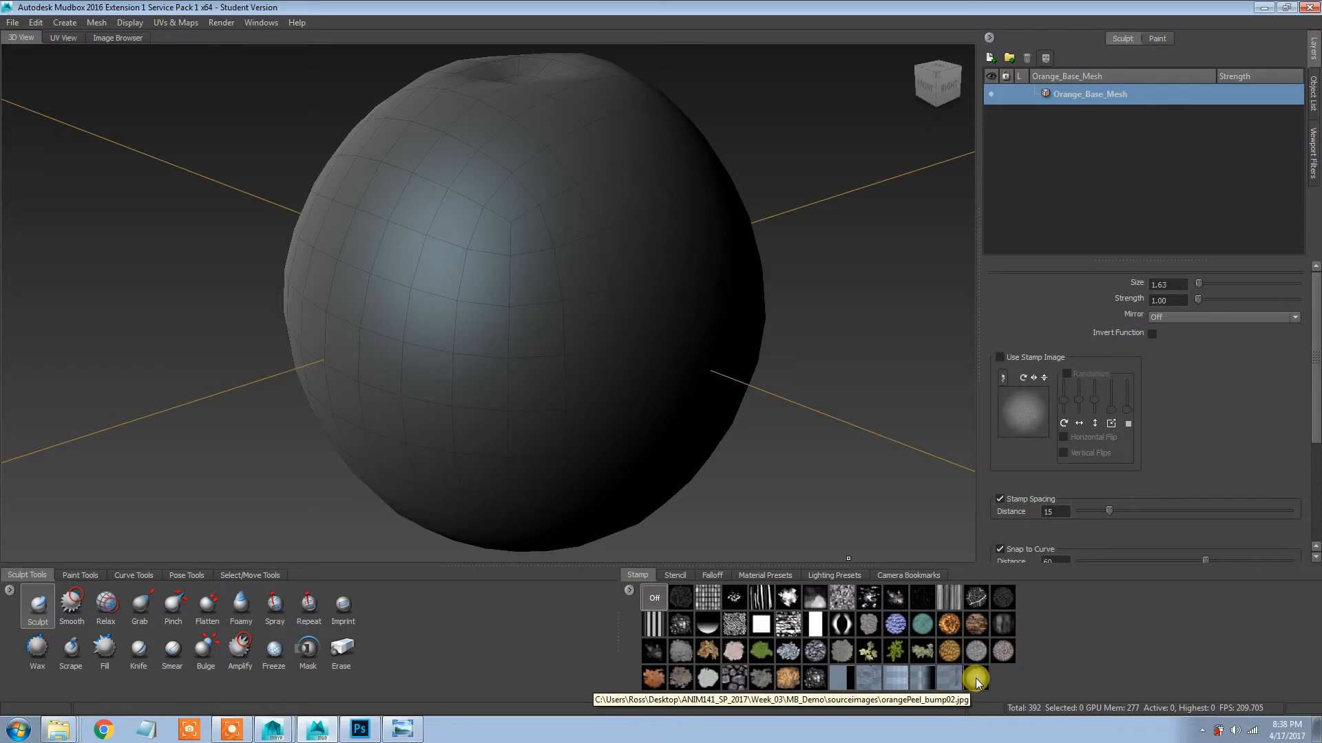
click(675, 575)
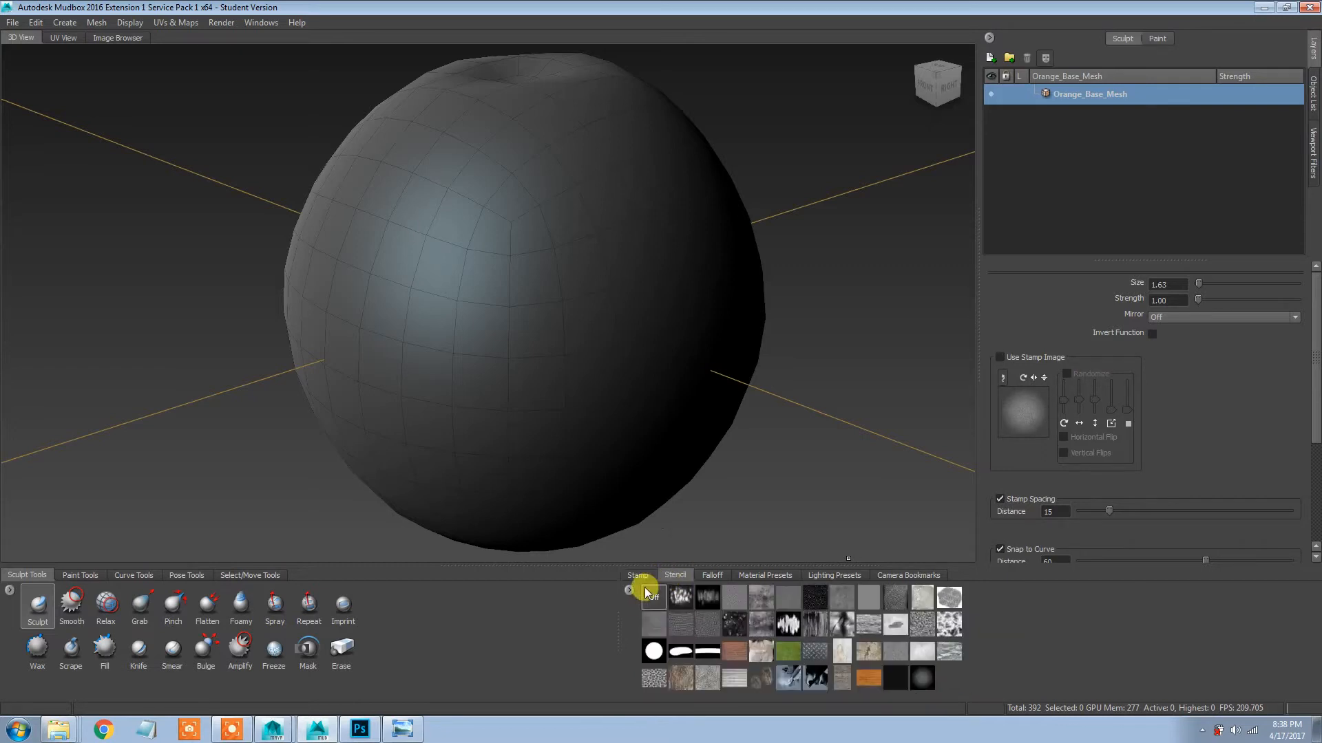
click(654, 598)
click(640, 575)
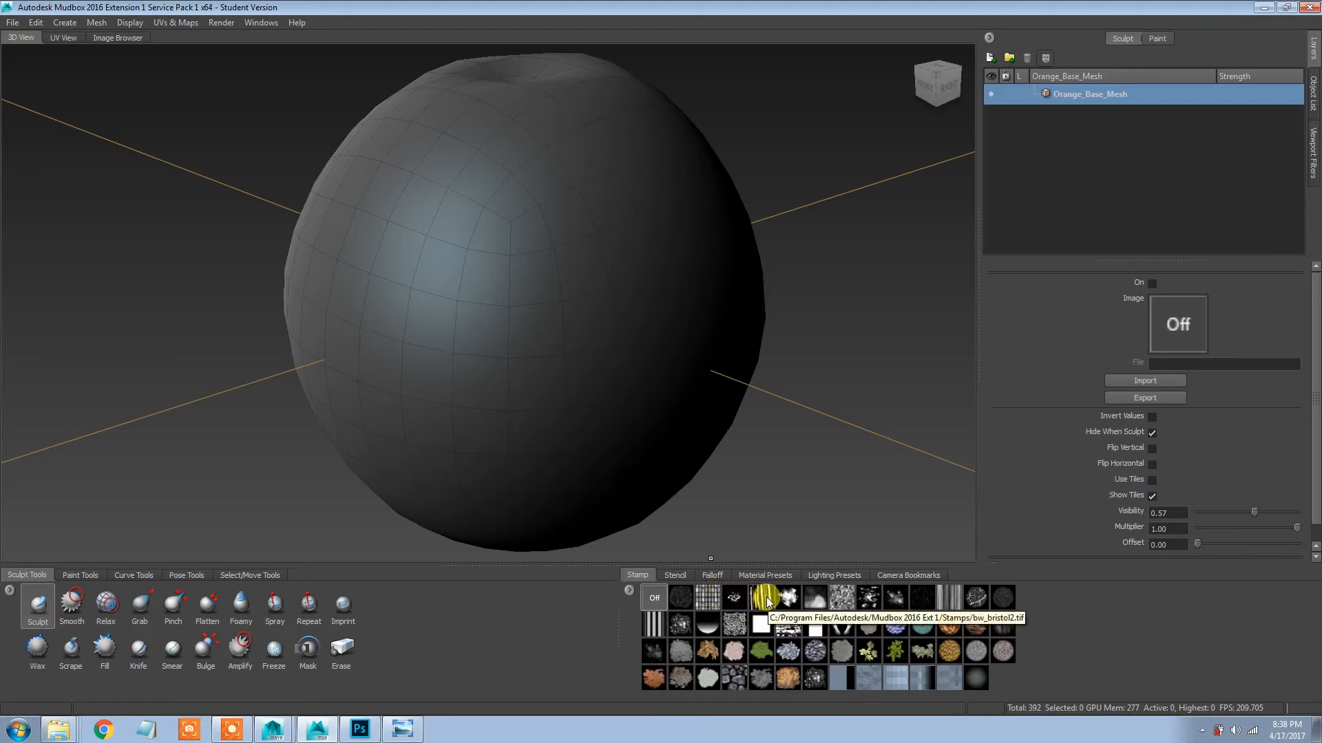
Switch to Windows Explorer and open the Stamps folder in C:\Program Files\Autodesk\Mudbox 2016 Ext 1
right_click(45, 737)
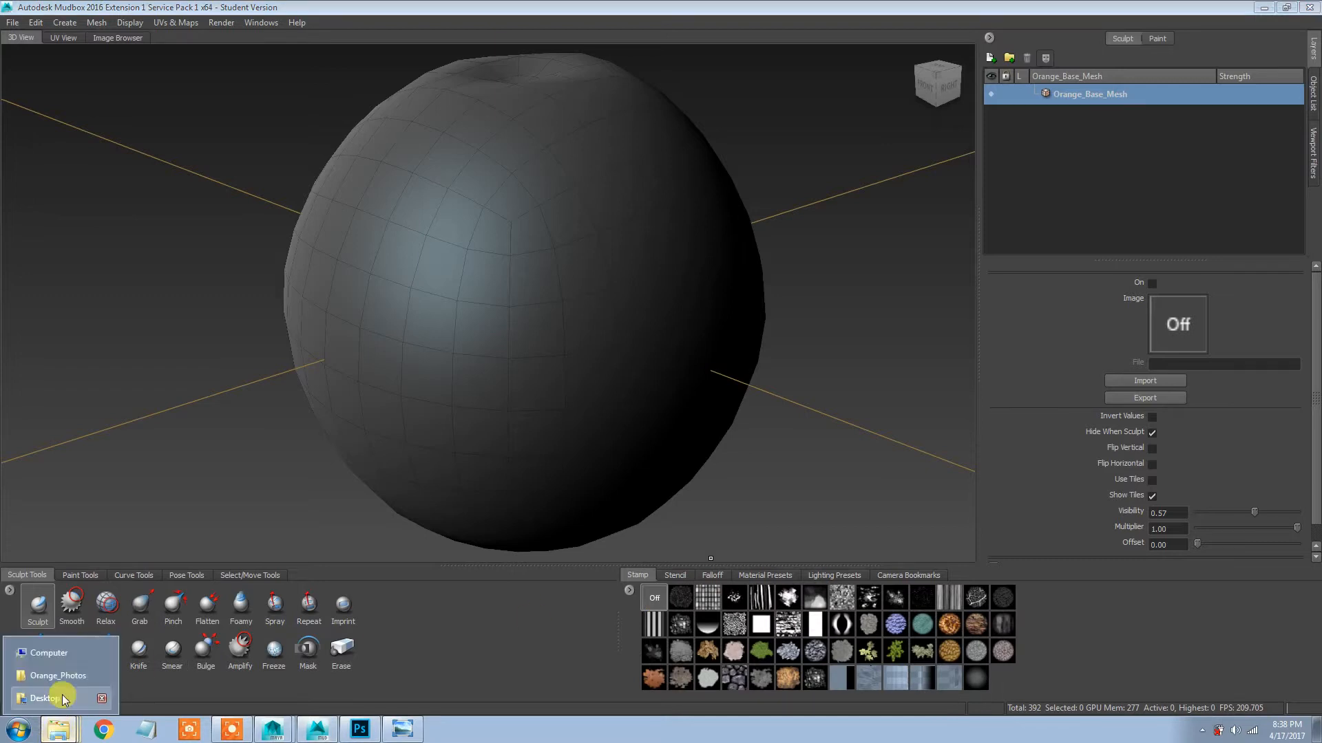
click(44, 691)
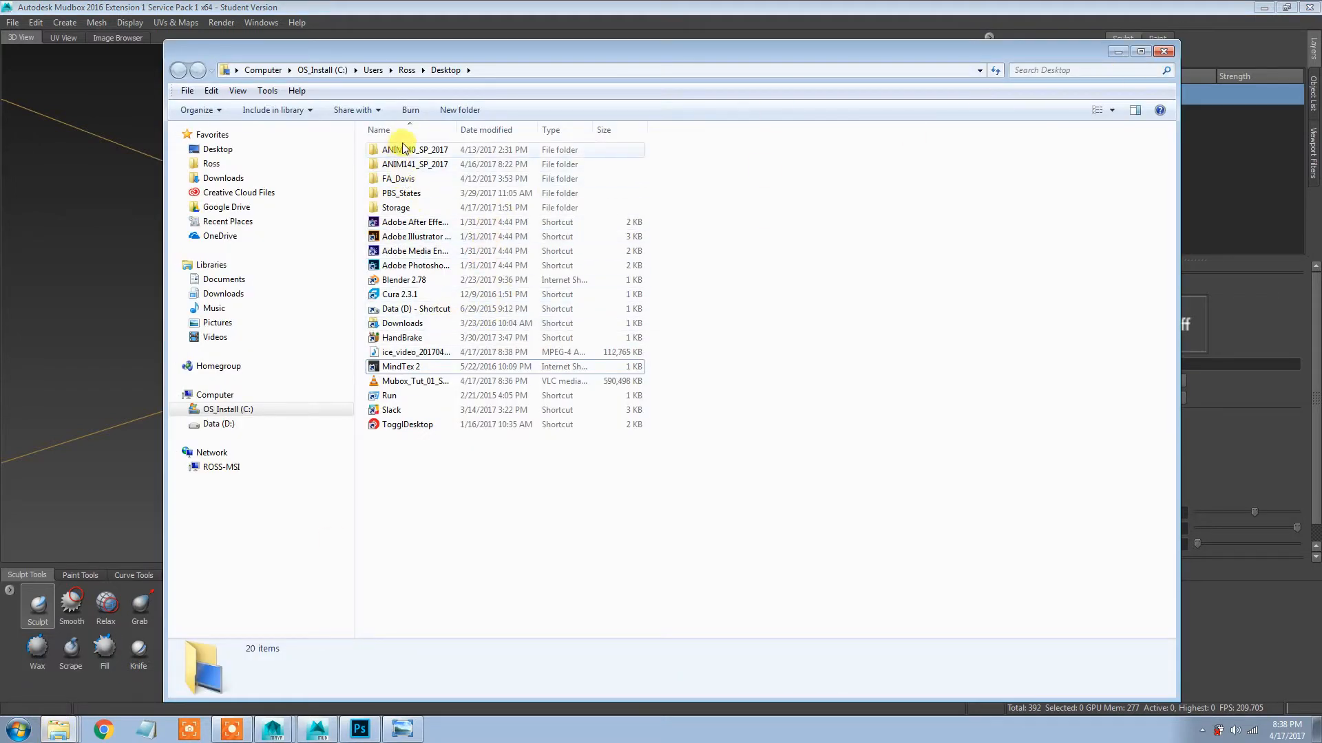
click(227, 416)
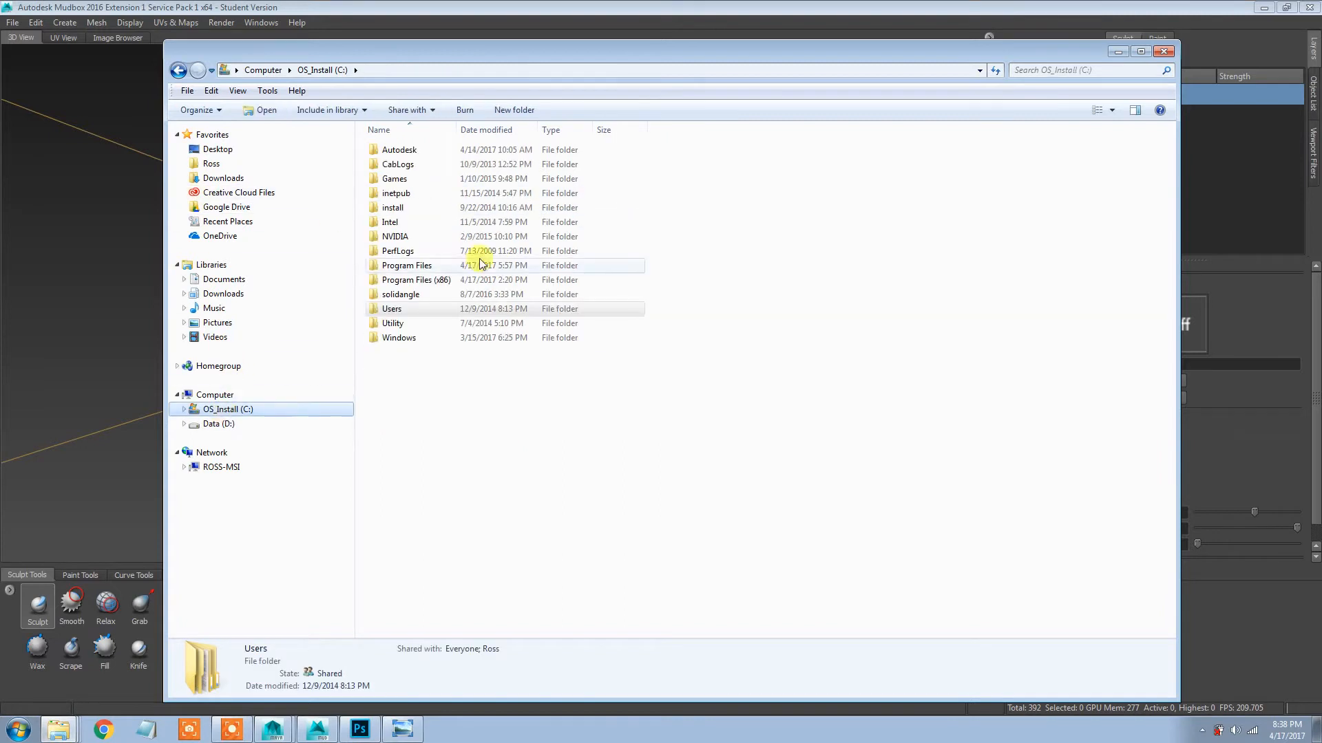
double_click(415, 265)
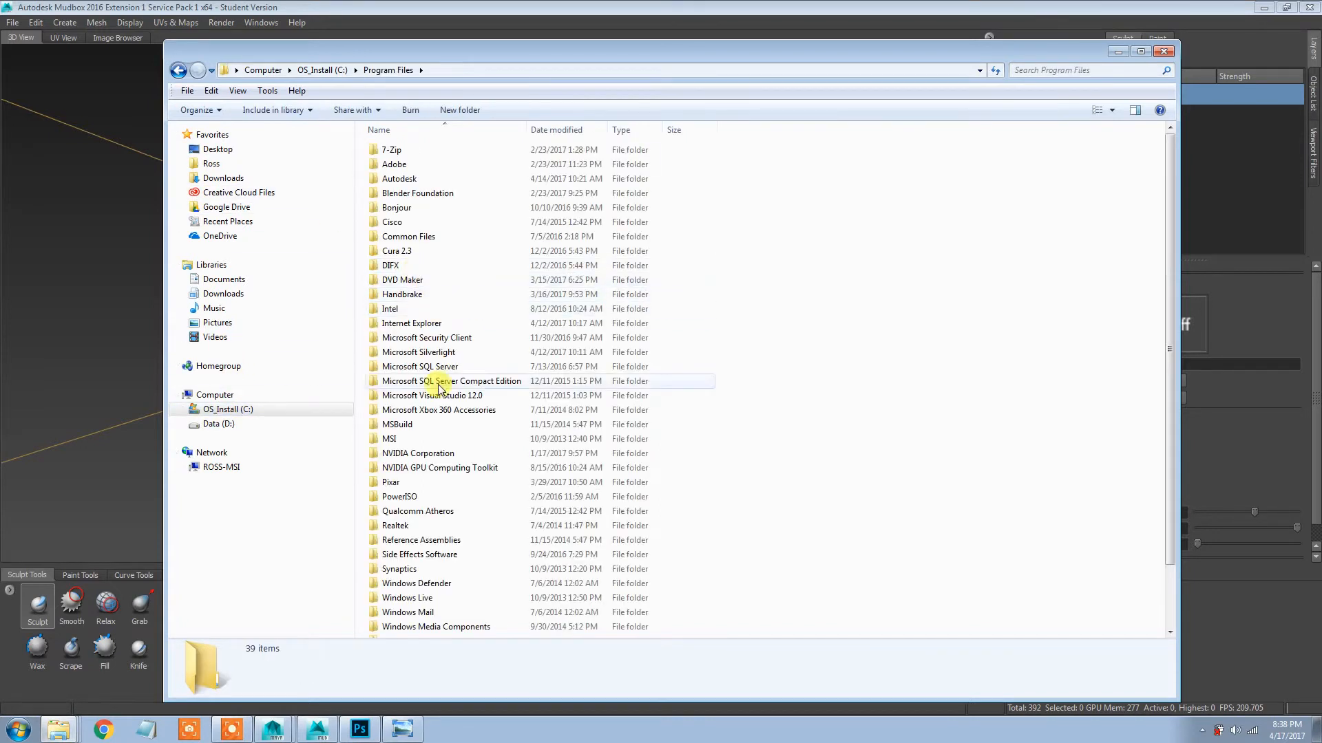
double_click(412, 179)
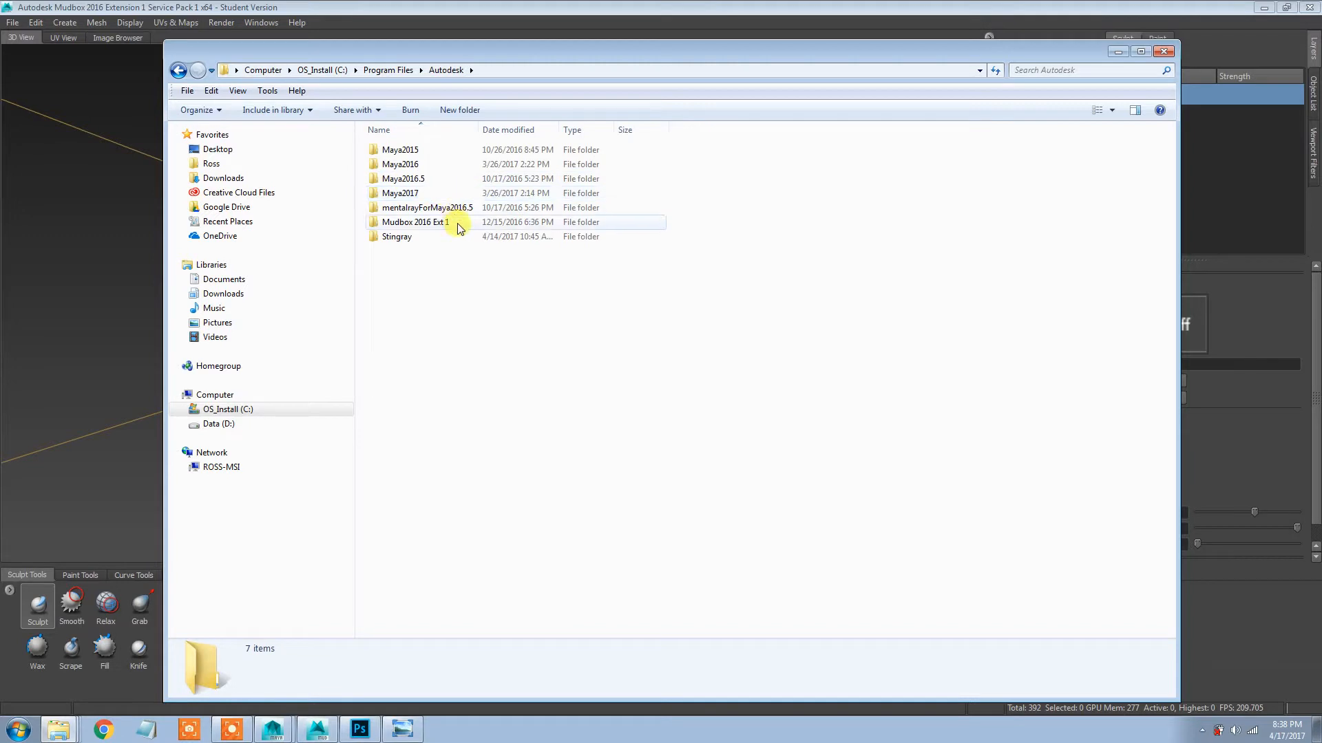
double_click(438, 221)
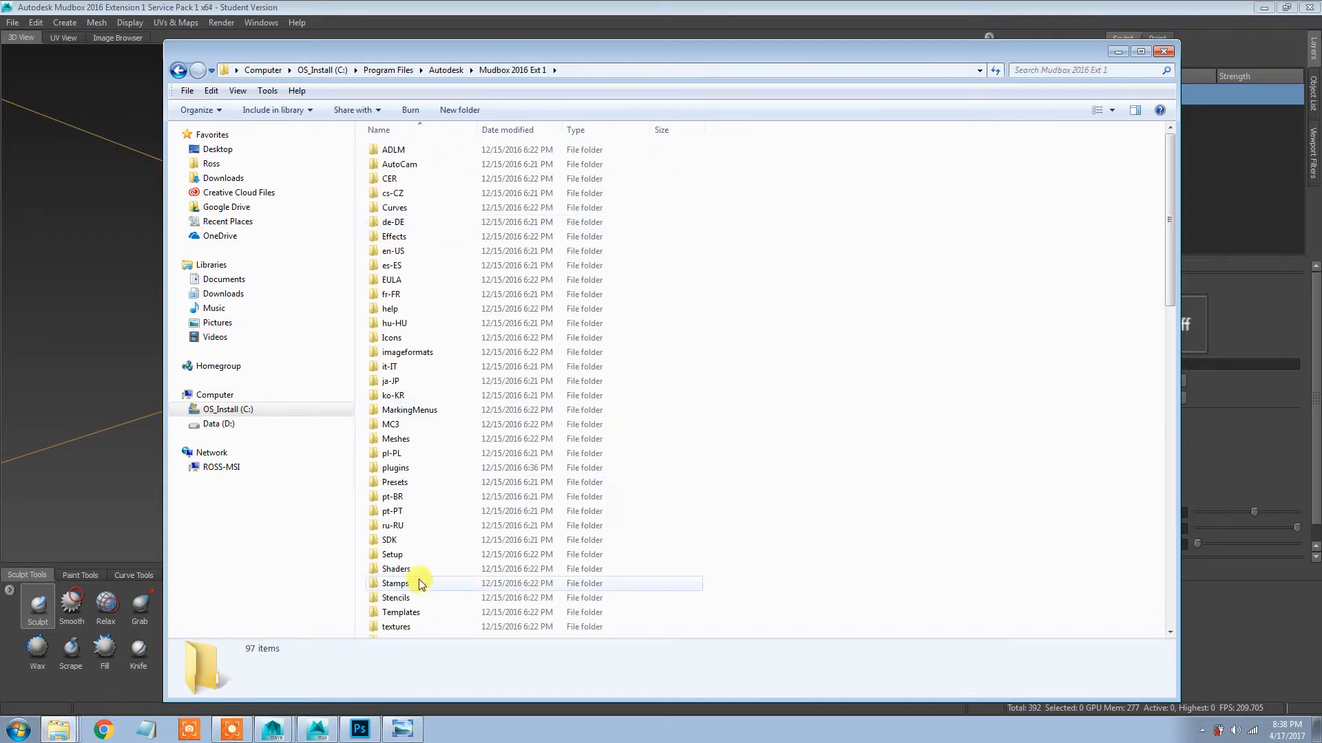
scroll(413, 497, down, 3)
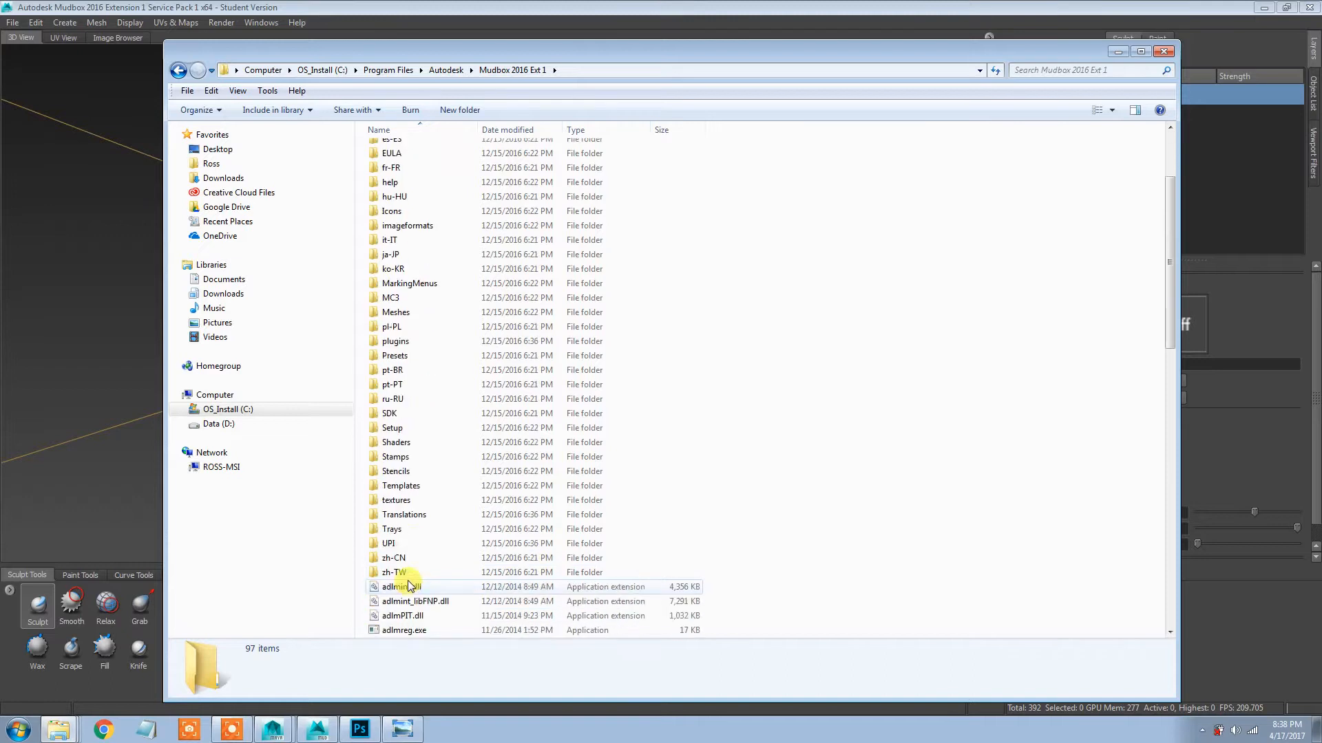
double_click(416, 457)
Look over the first stamp images and inspect the detailed file properties of bw_bristol2.tif
click(430, 153)
click(435, 166)
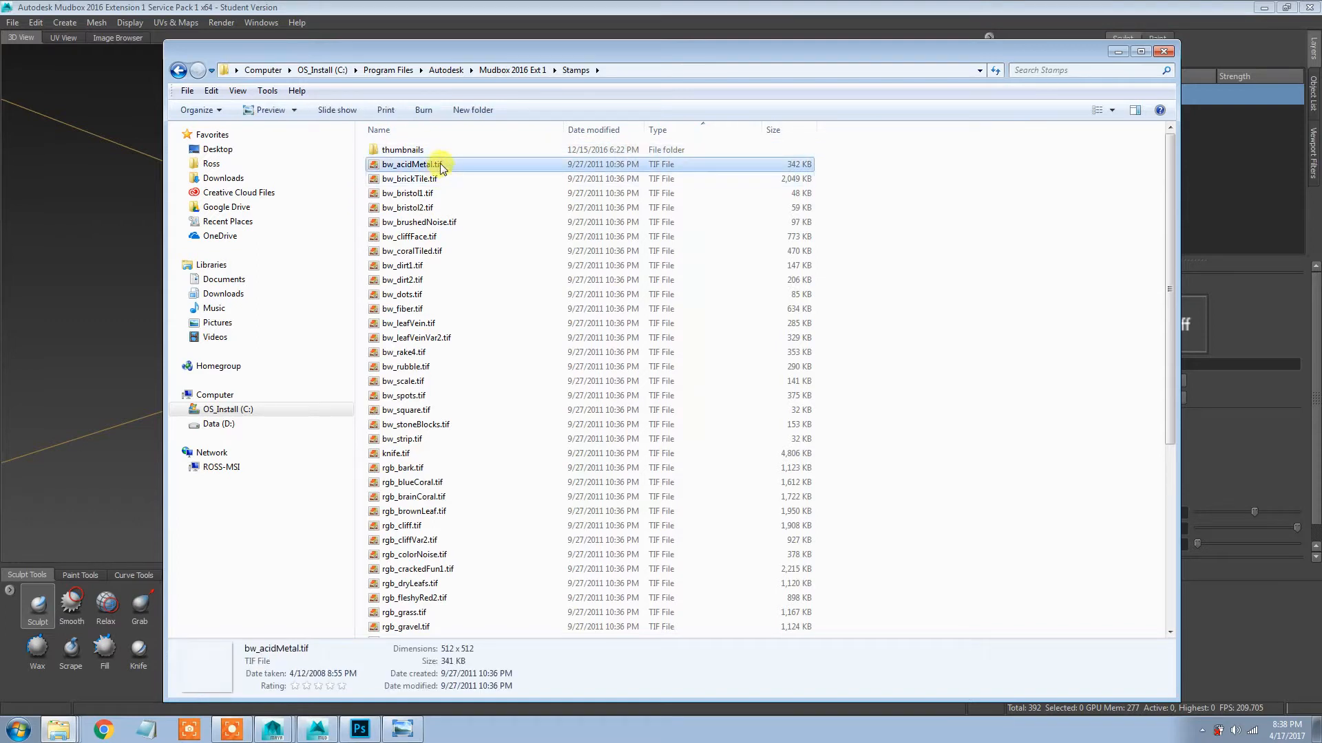
click(435, 178)
click(429, 207)
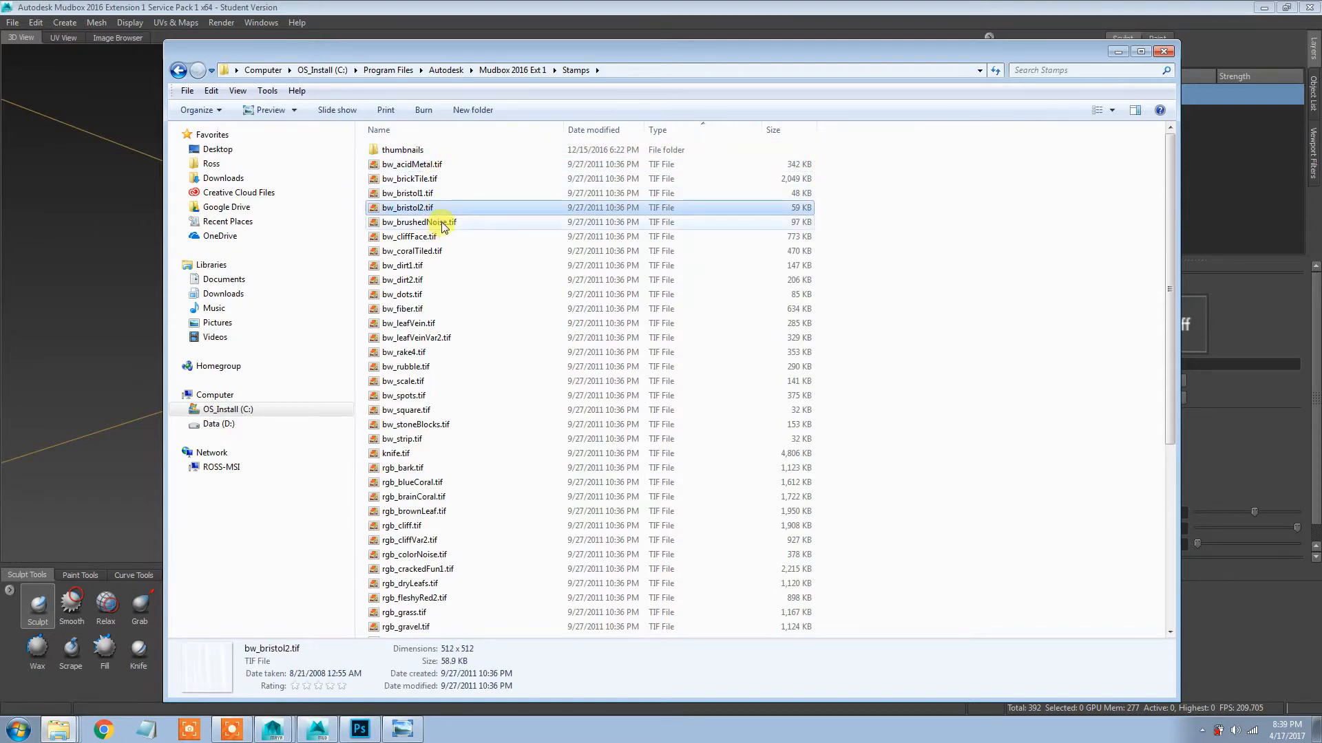
right_click(406, 209)
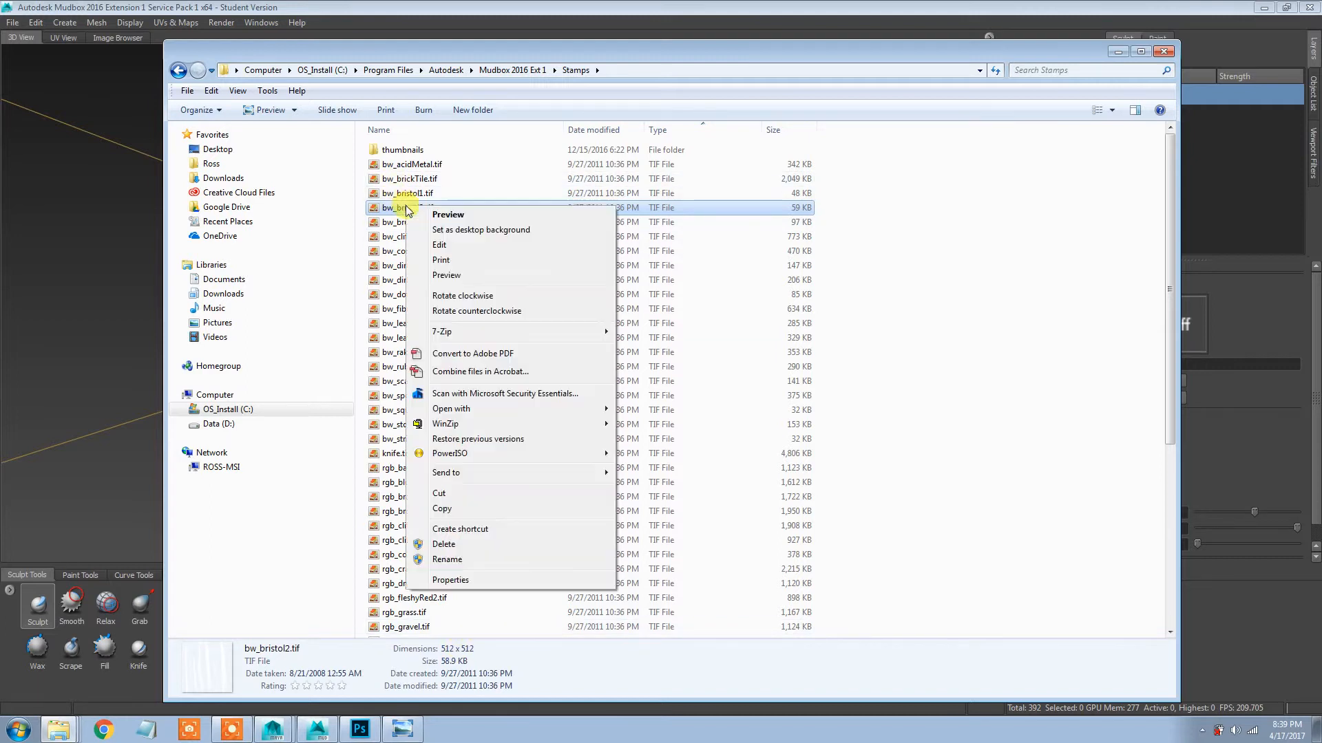
click(448, 580)
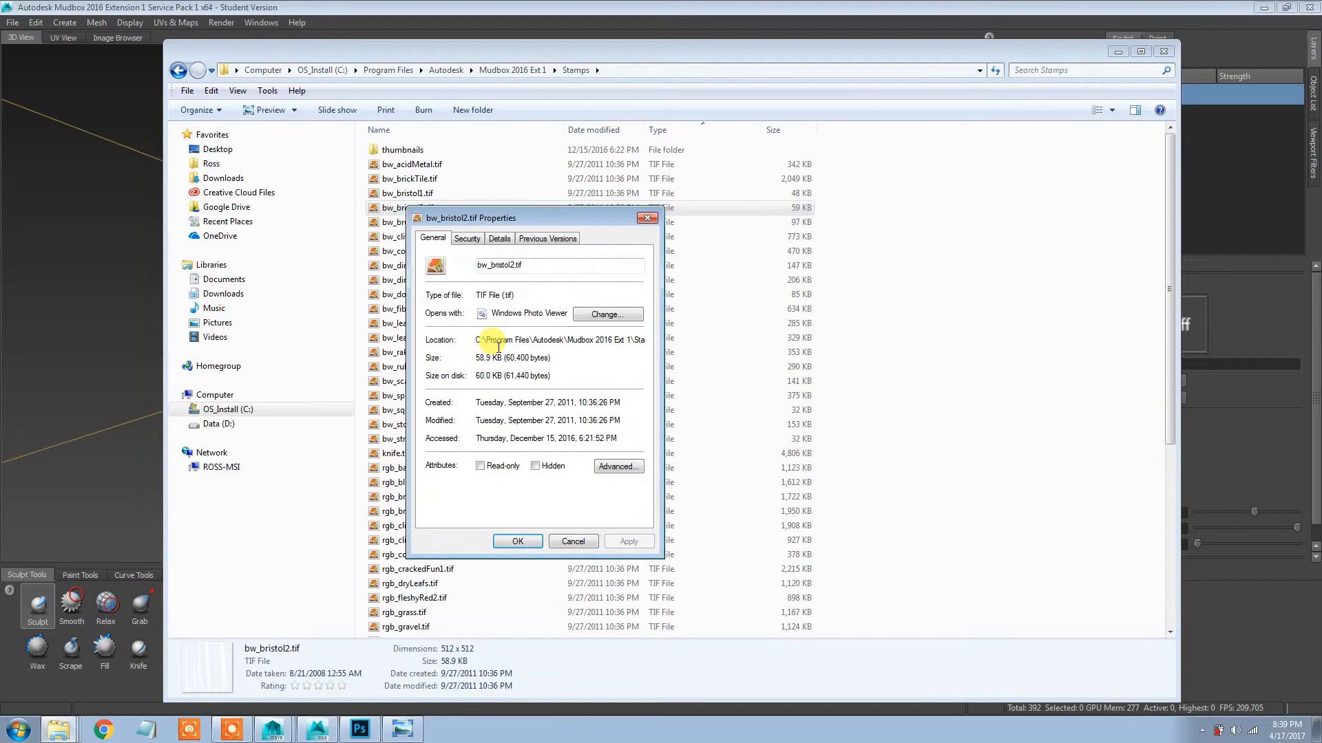
click(468, 239)
click(497, 239)
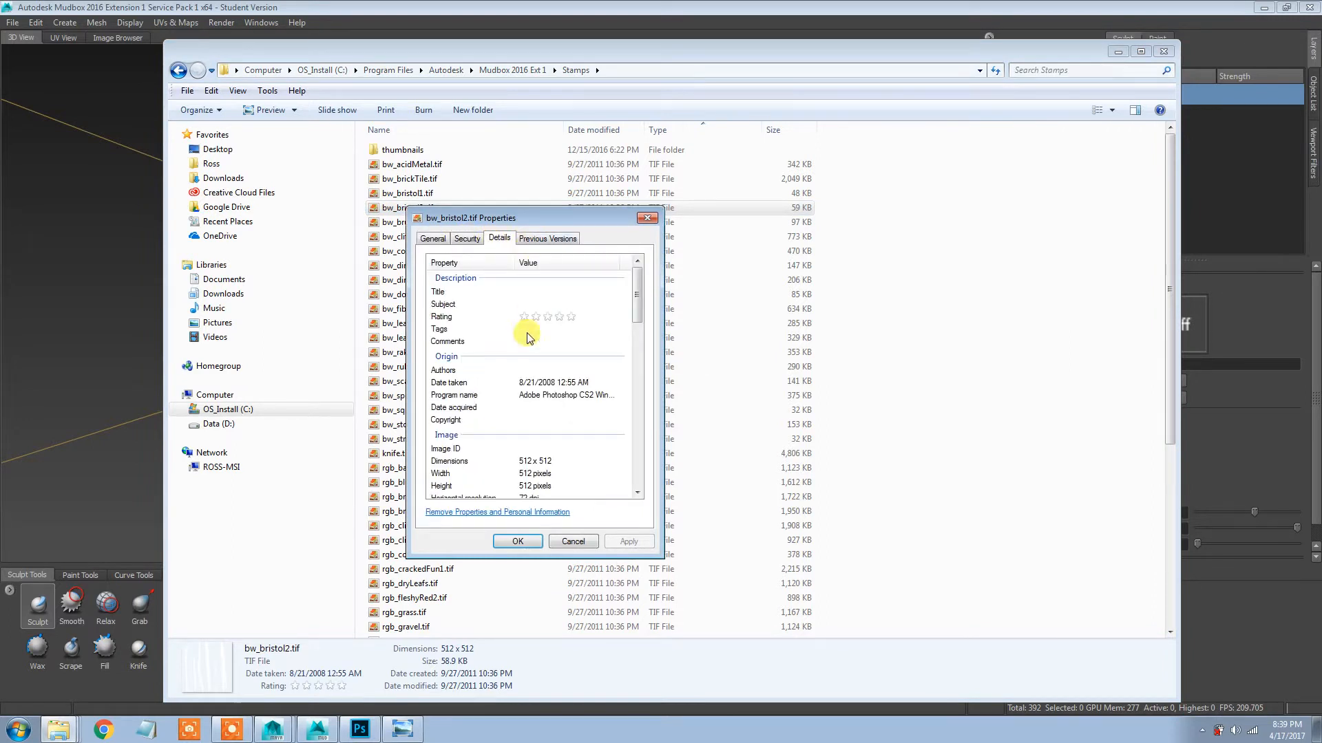
Read through the image details and general properties of bw_bristol2.tif, and close its properties
scroll(502, 348, down, 3)
scroll(502, 359, down, 1)
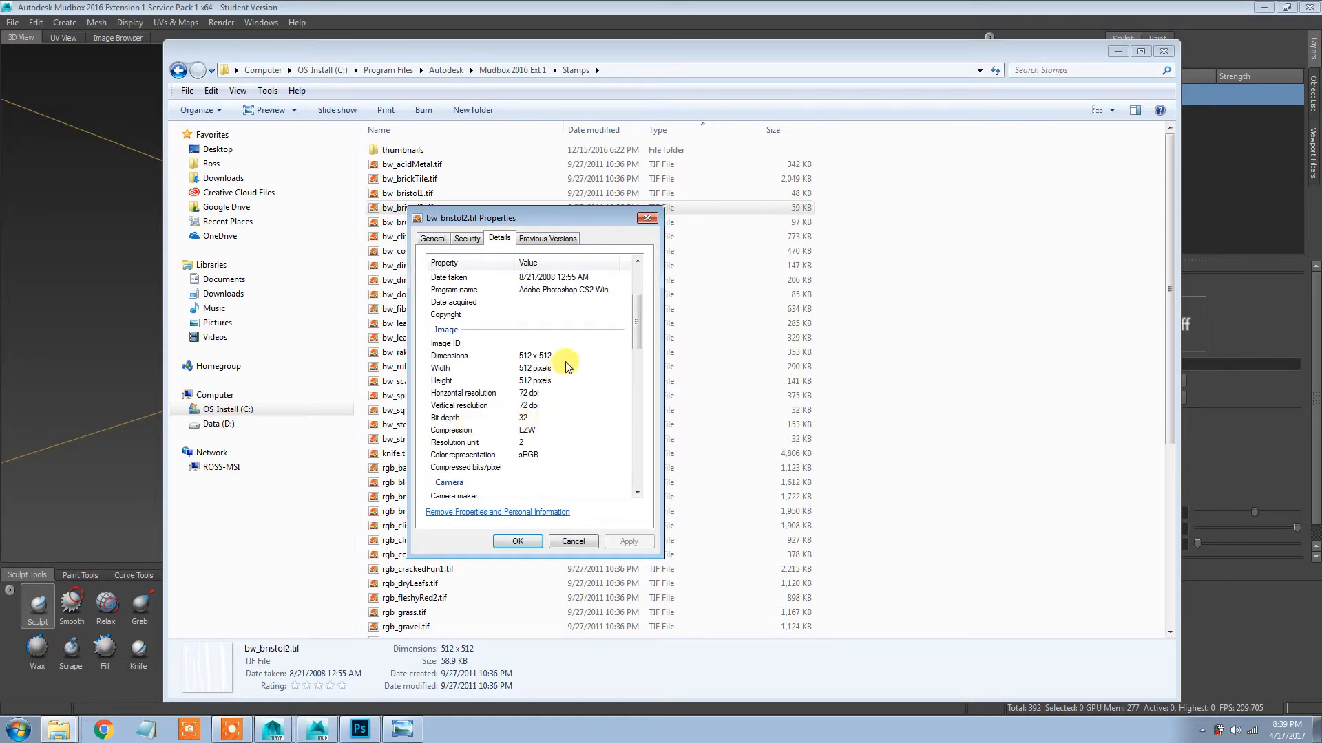
scroll(564, 369, down, 1)
scroll(564, 379, down, 9)
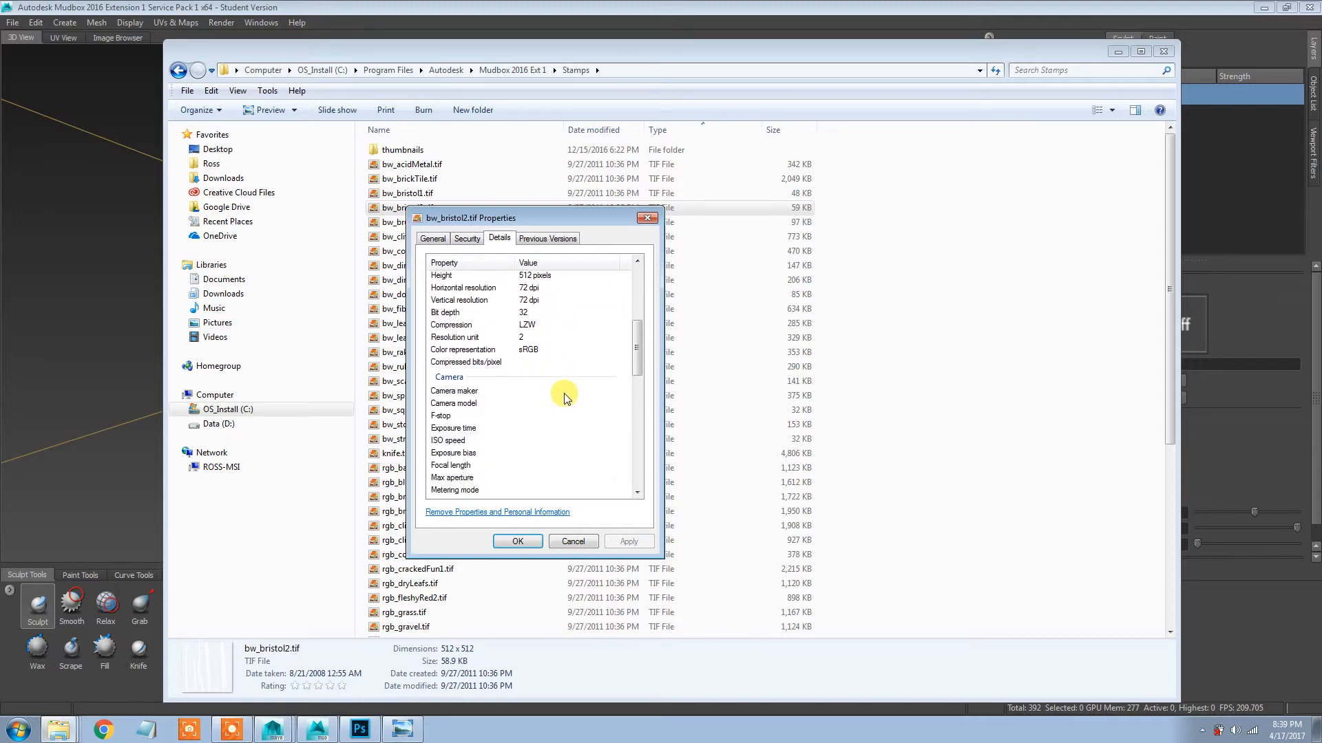
scroll(566, 394, down, 4)
scroll(567, 392, up, 12)
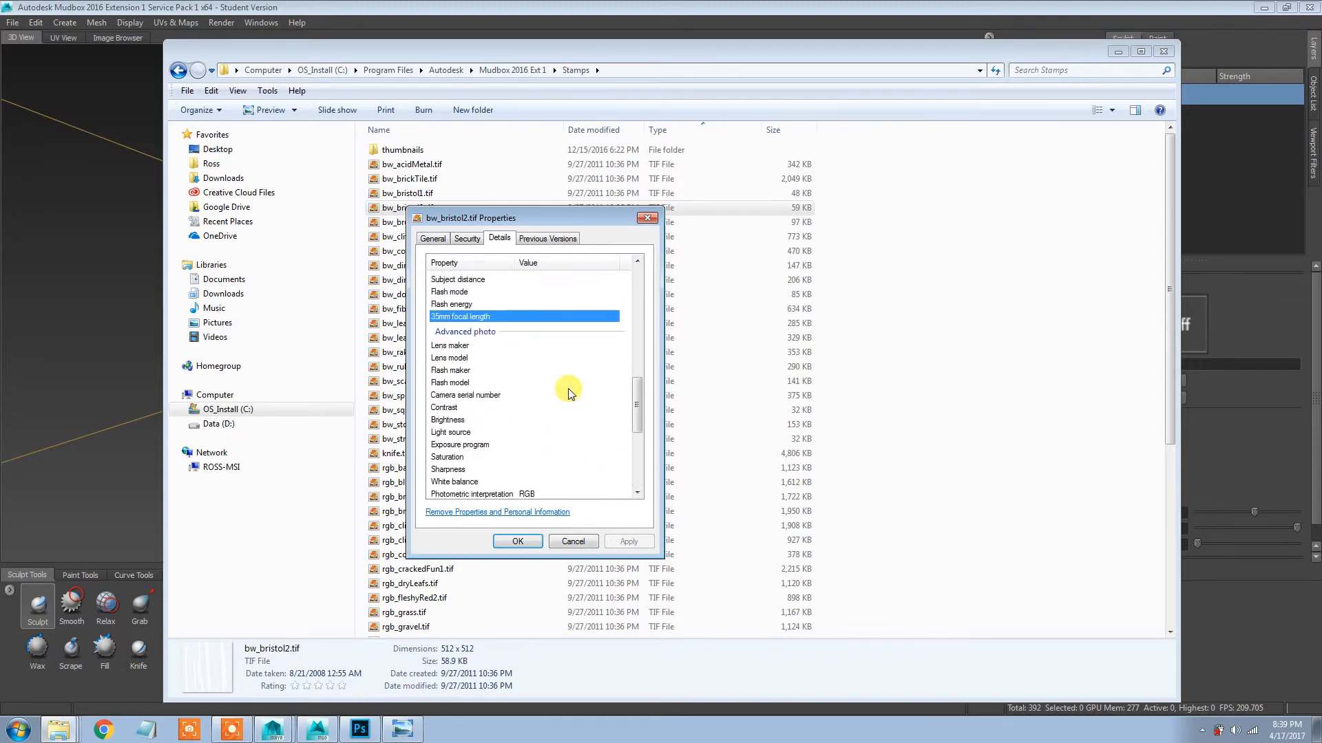
click(538, 239)
click(434, 241)
click(518, 543)
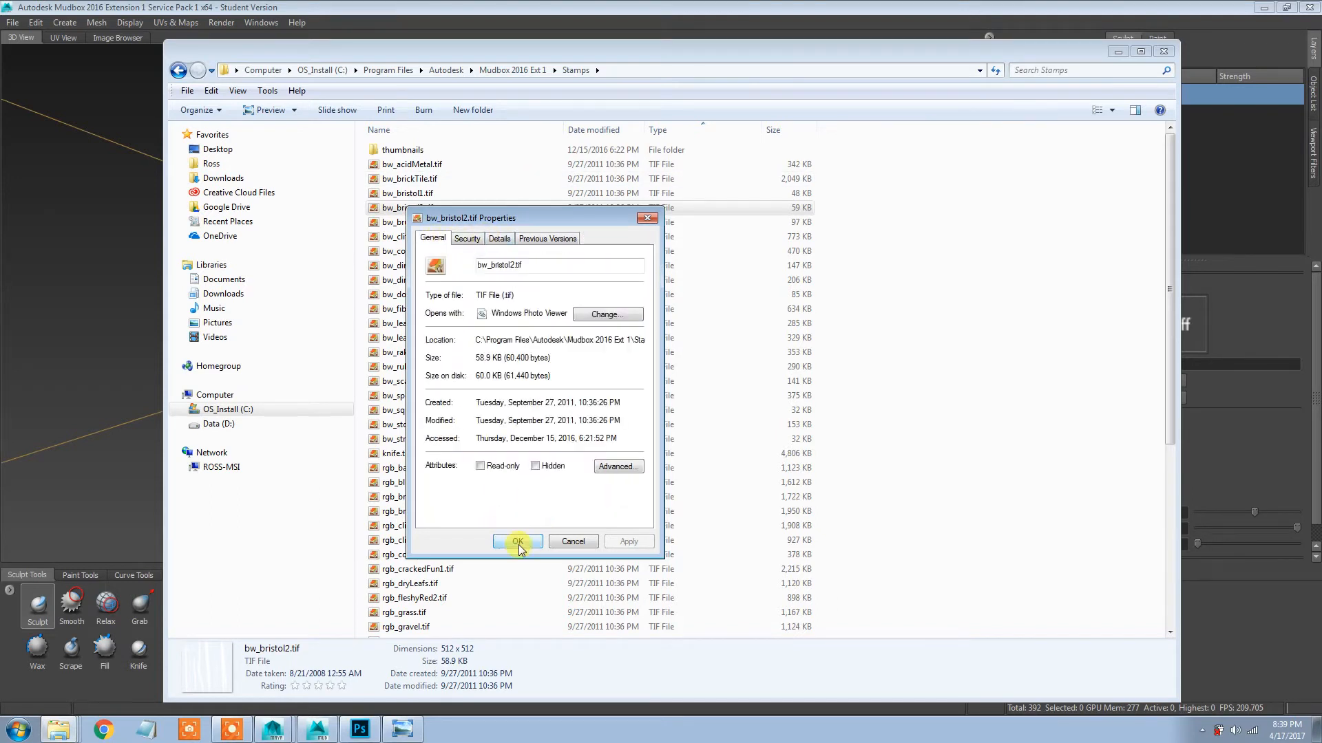
Open the Stencils folder of Mudbox 2016 Ext 1 and view the images from bw_neckSkin.jpg through bw_skin06.jpg
click(514, 72)
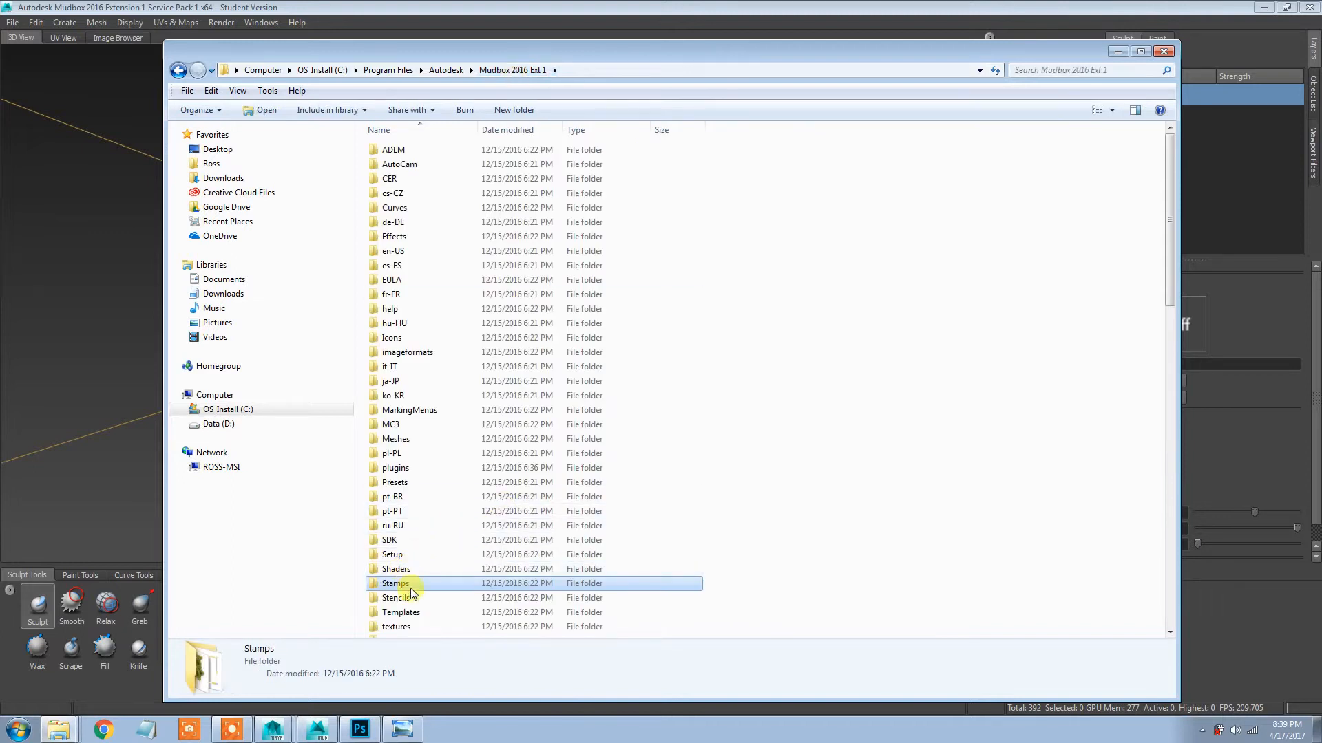
double_click(406, 596)
click(423, 167)
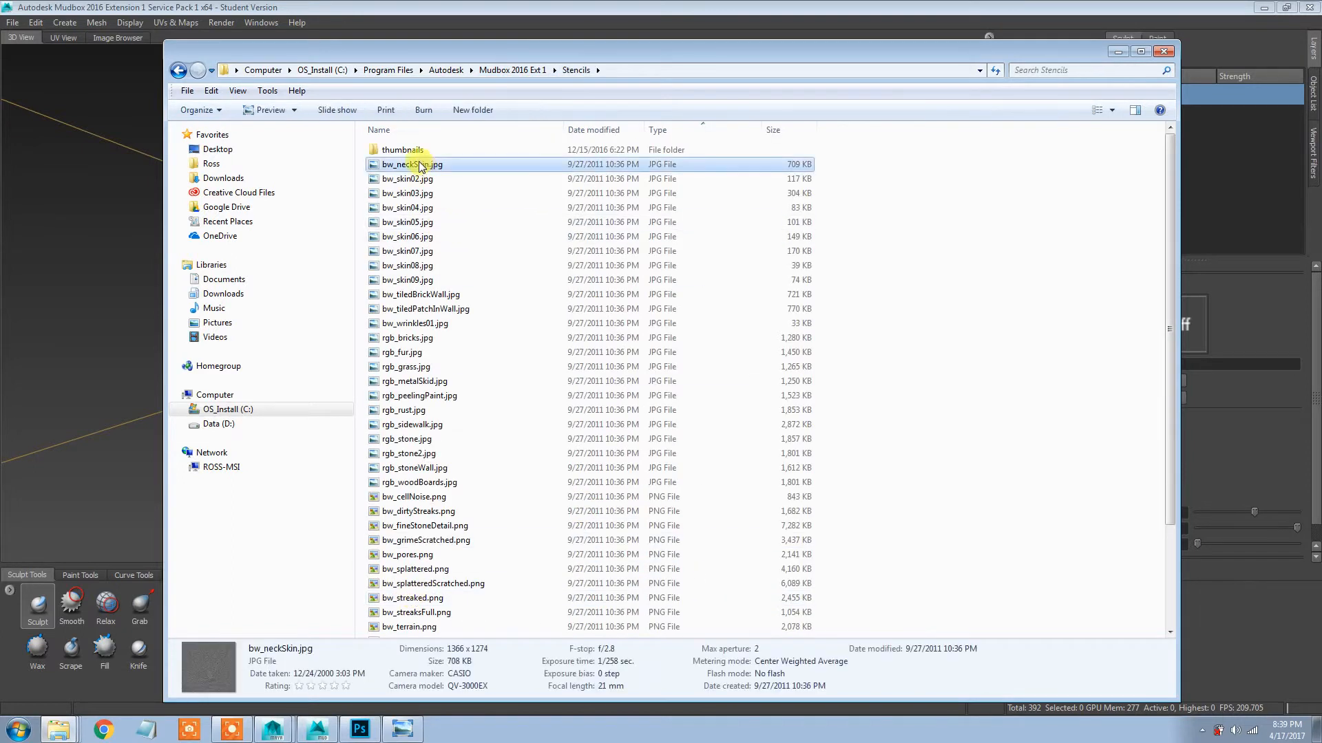
double_click(403, 168)
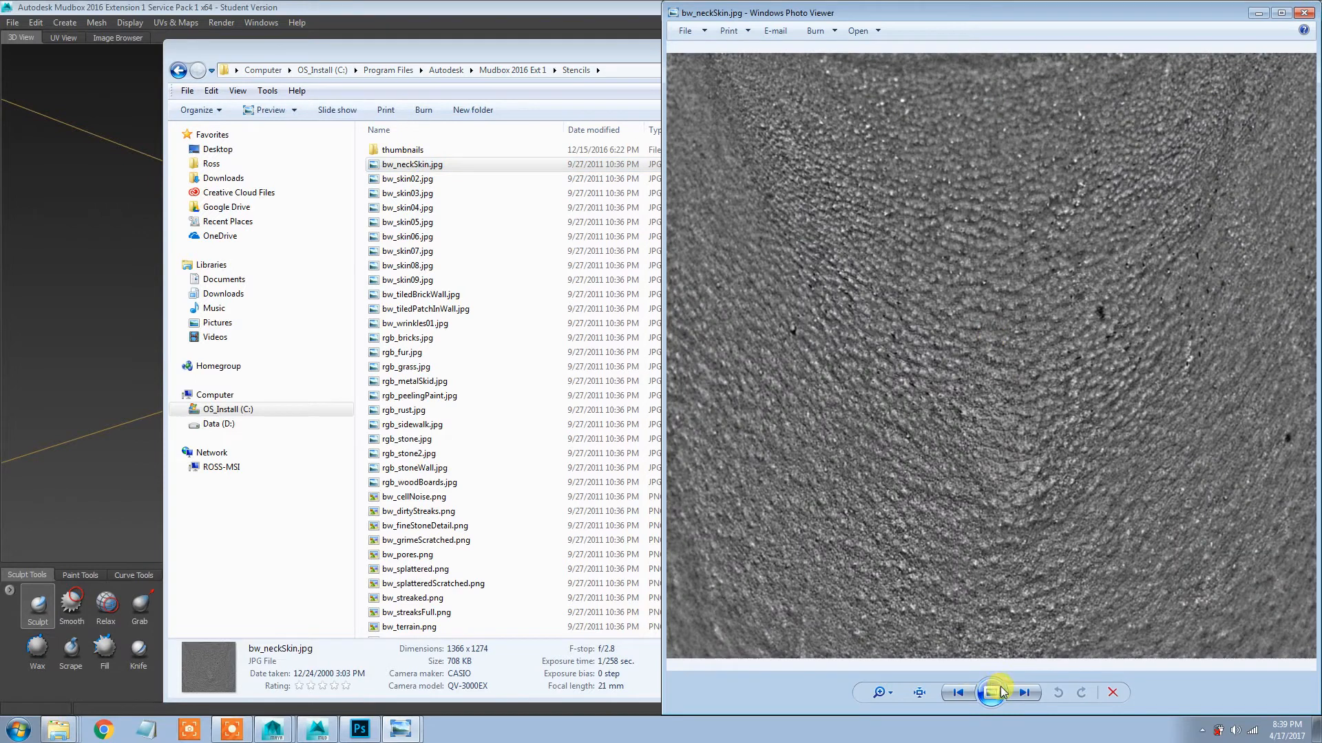
click(1025, 693)
click(1025, 694)
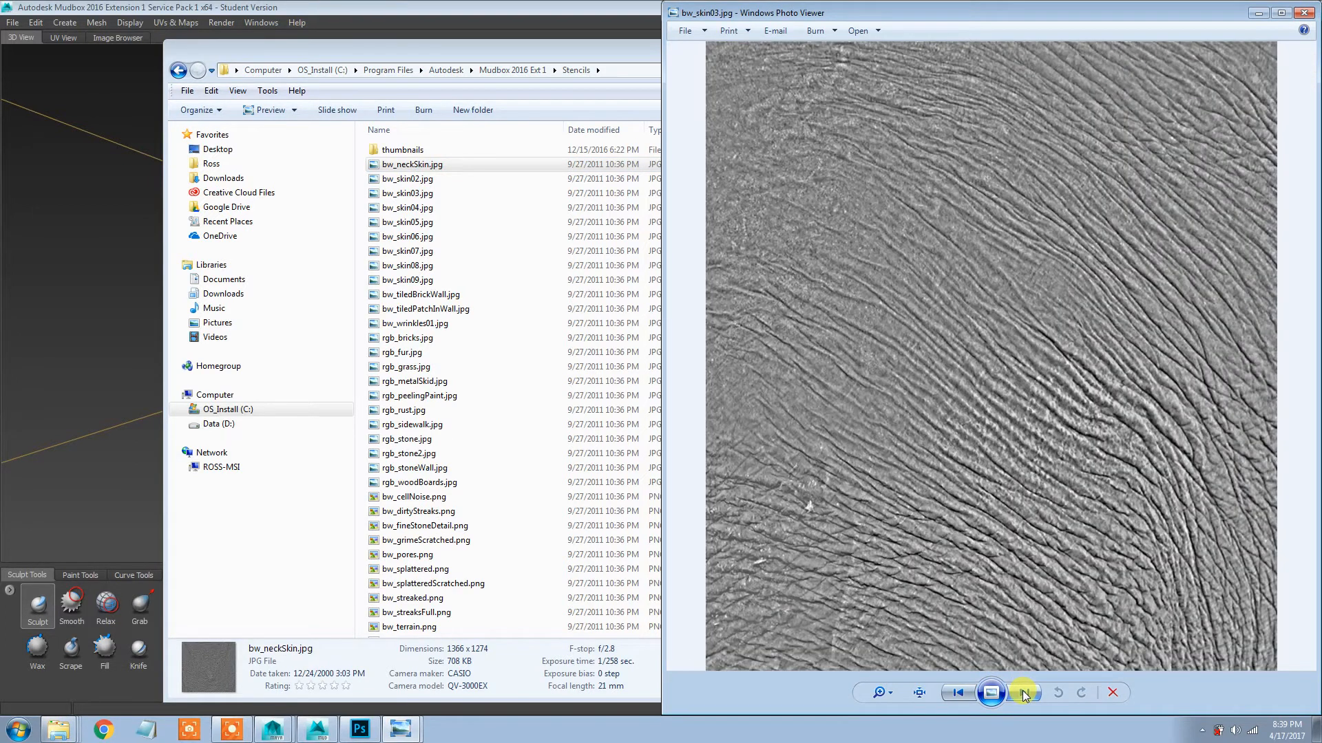
click(1025, 693)
click(1025, 693)
click(1025, 694)
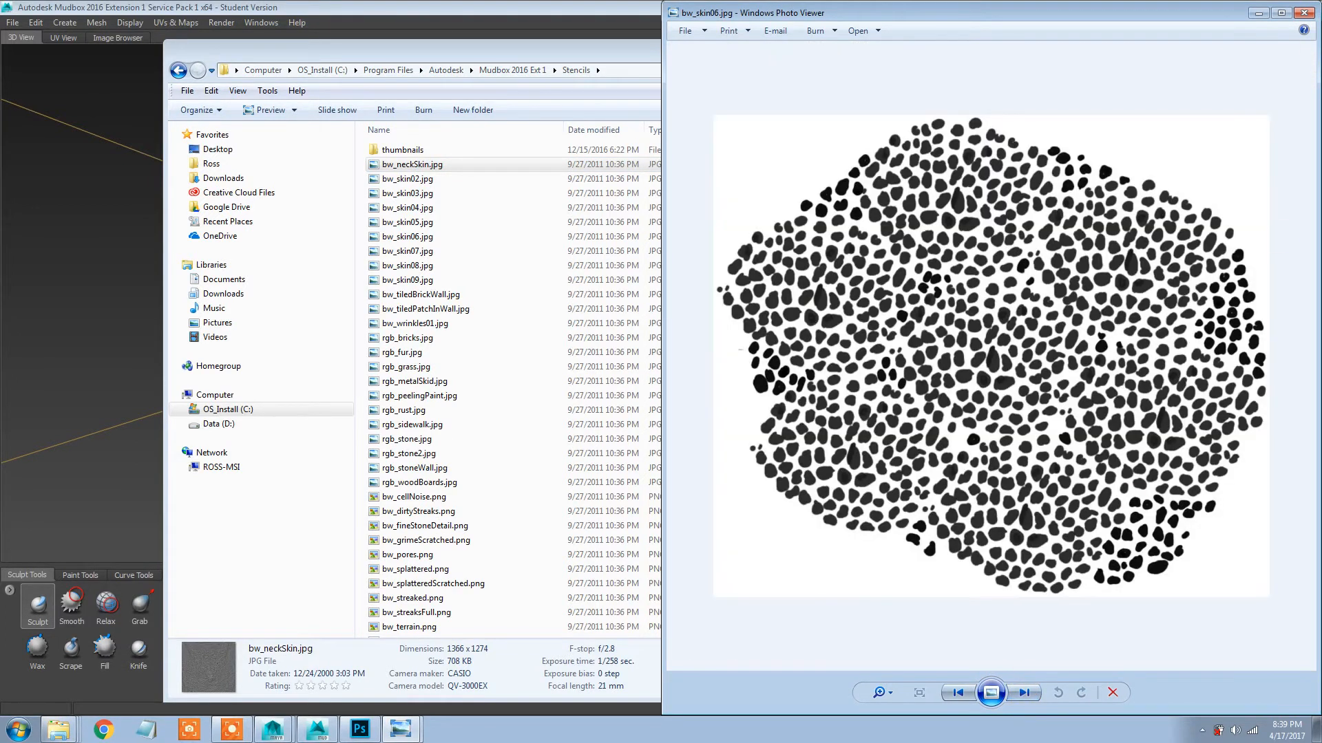
click(1304, 12)
View the stencil images from bw_pores.png through bw_tiledPerlinNoise.png, and close the viewer
scroll(461, 413, down, 2)
double_click(413, 473)
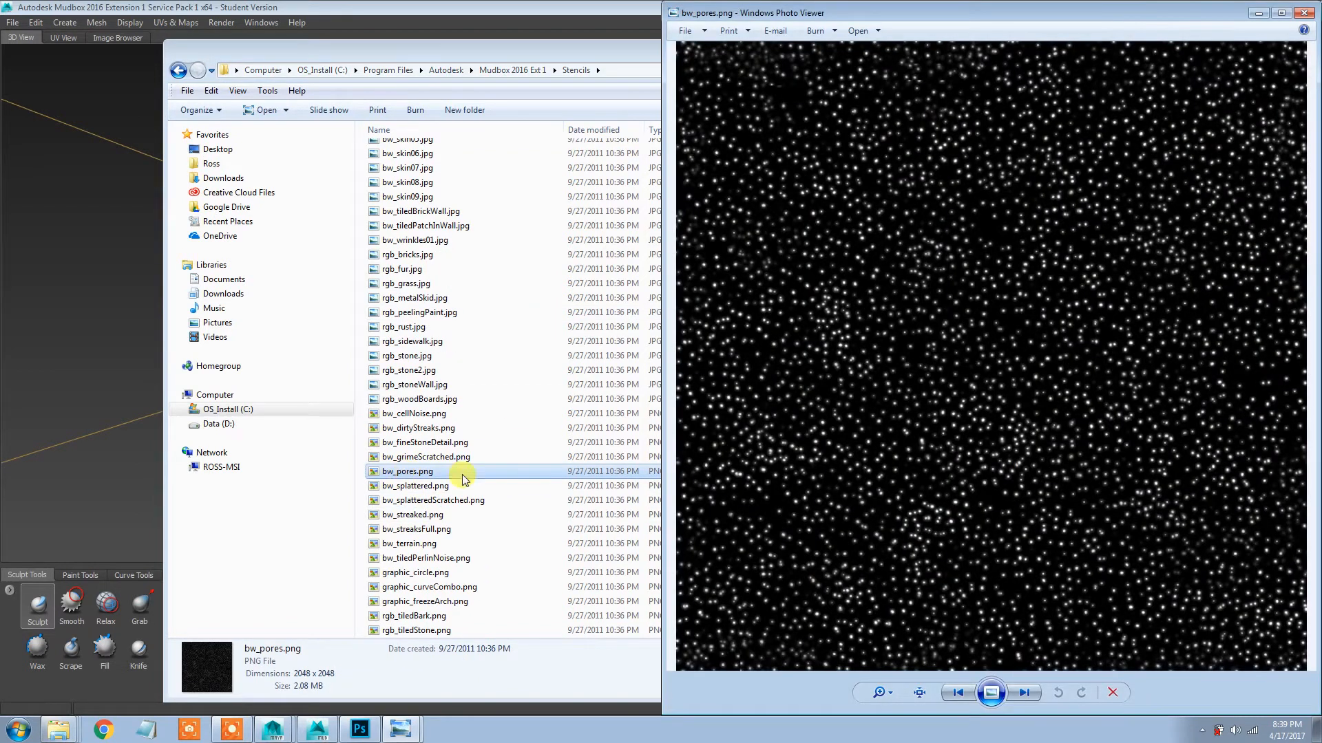
click(1026, 692)
click(1026, 692)
click(1026, 692)
click(1026, 692)
click(1026, 691)
click(1026, 692)
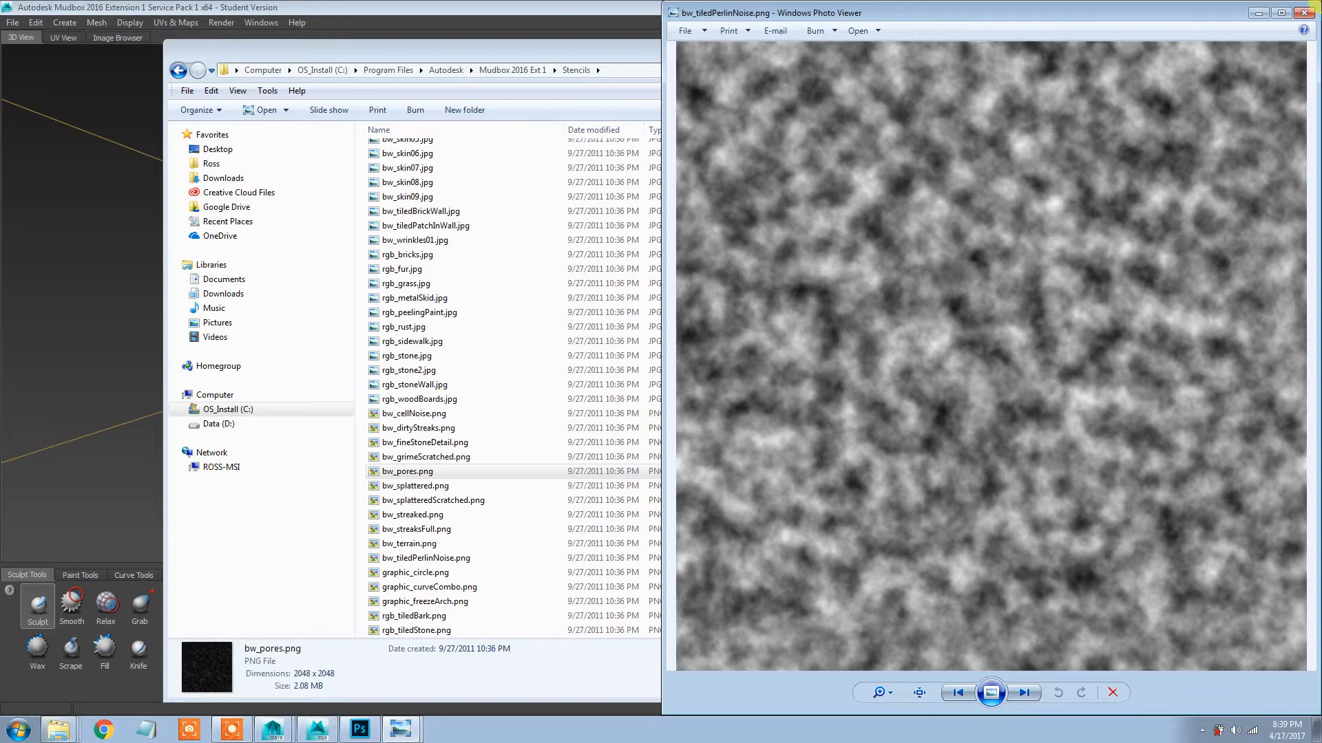
click(1308, 12)
Check the thumbnails of v_humanEar_vdm.tif, rgba_barkEyes.png and bw_streaked.png, and return to the Mudbox 2016 Ext 1 folder
scroll(592, 310, down, 1)
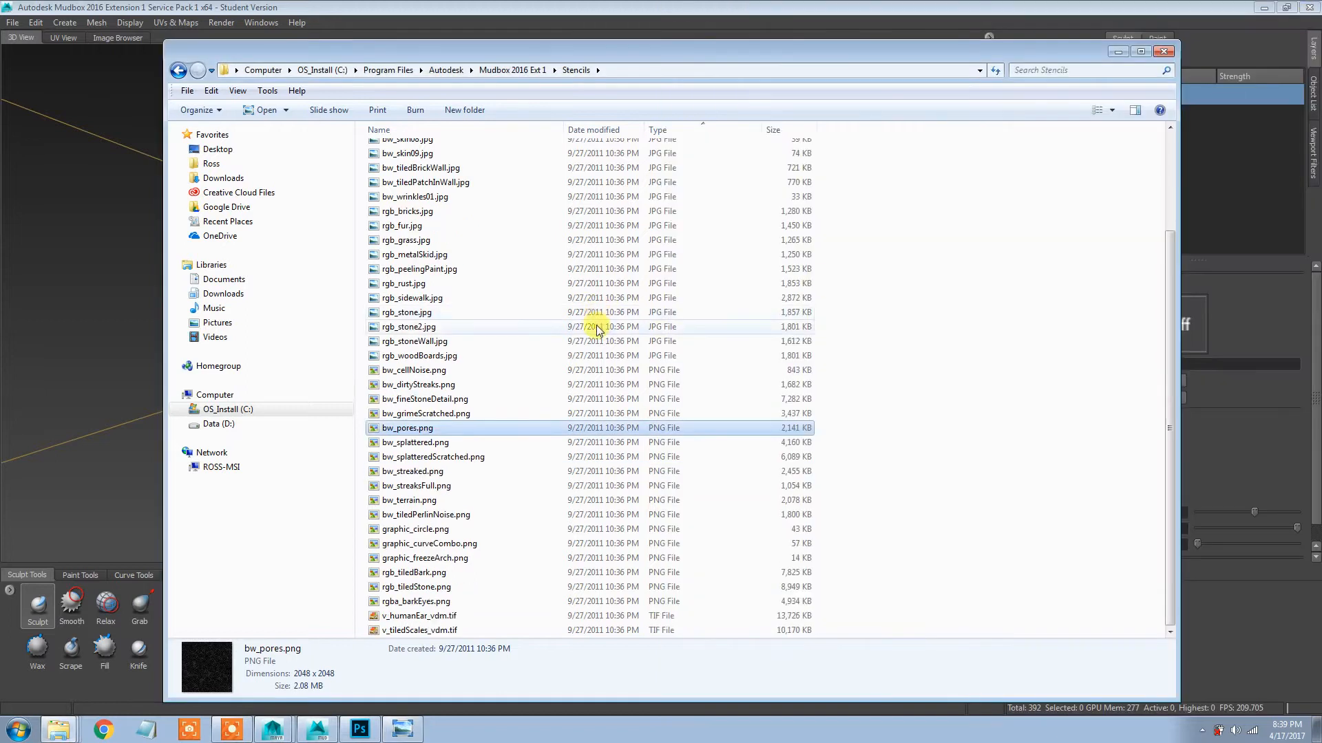
click(420, 619)
click(415, 601)
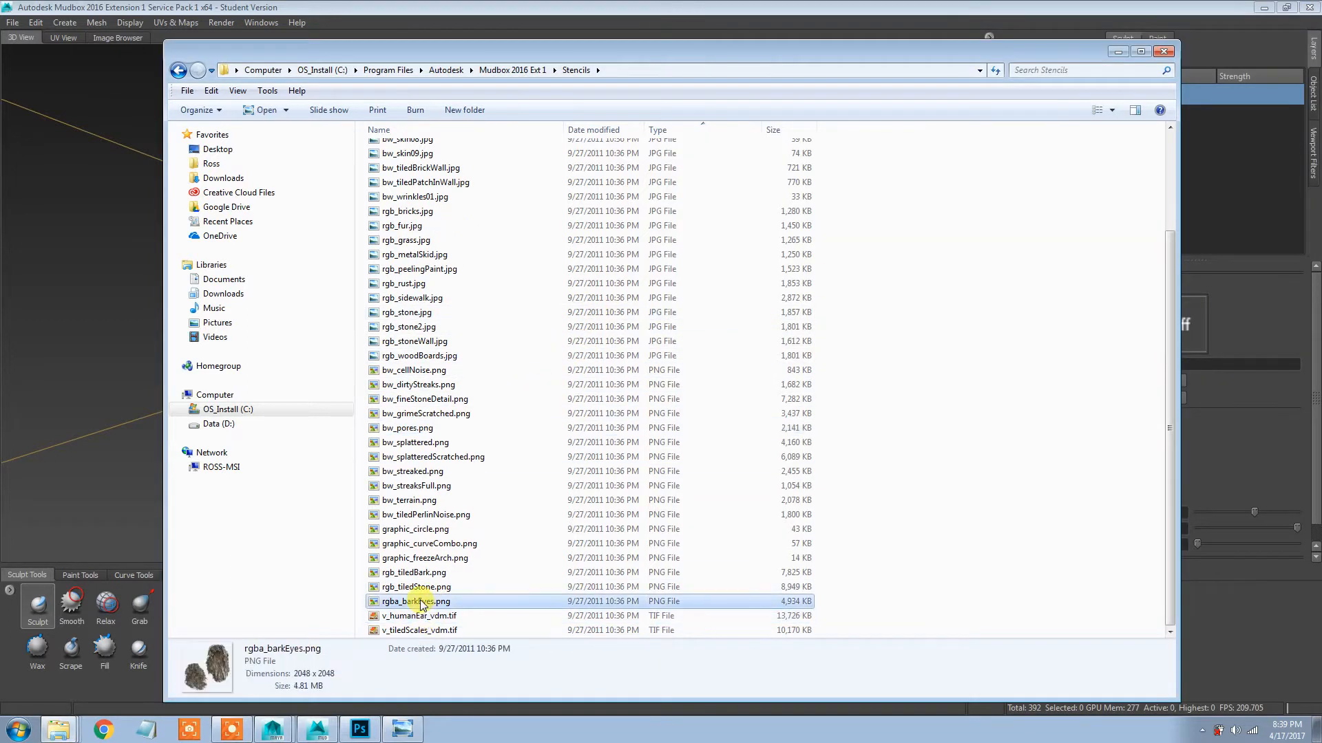
click(406, 472)
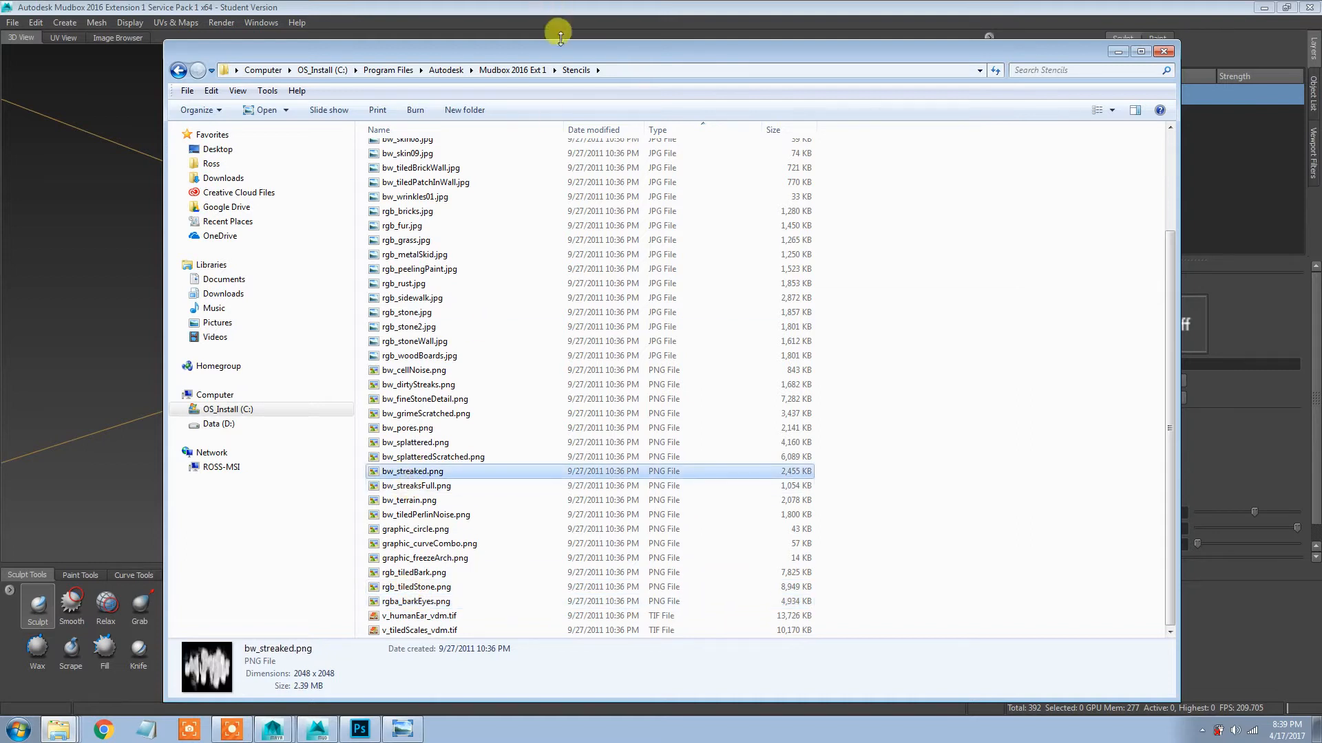
click(526, 69)
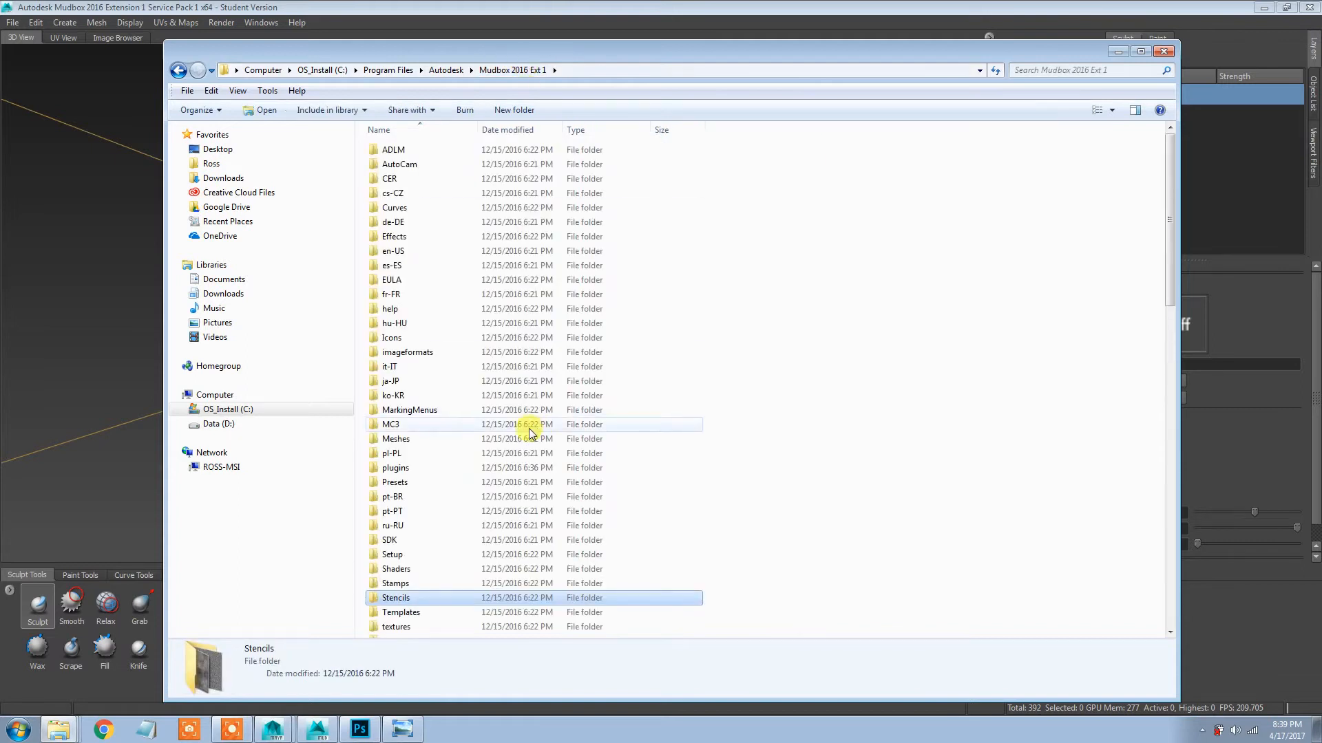
click(823, 355)
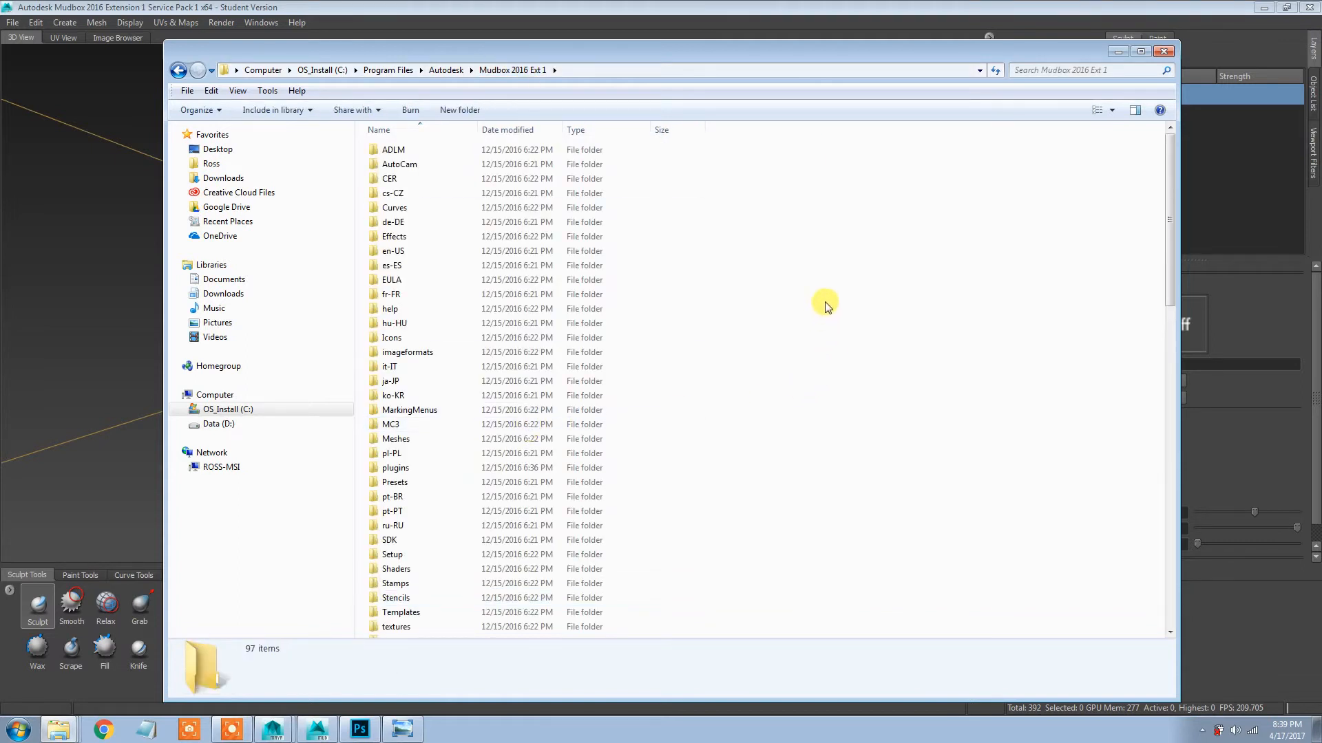
Switch back to Mudbox and reset the Sculpt tool's properties to their defaults
click(1117, 52)
drag(678, 204, 609, 197)
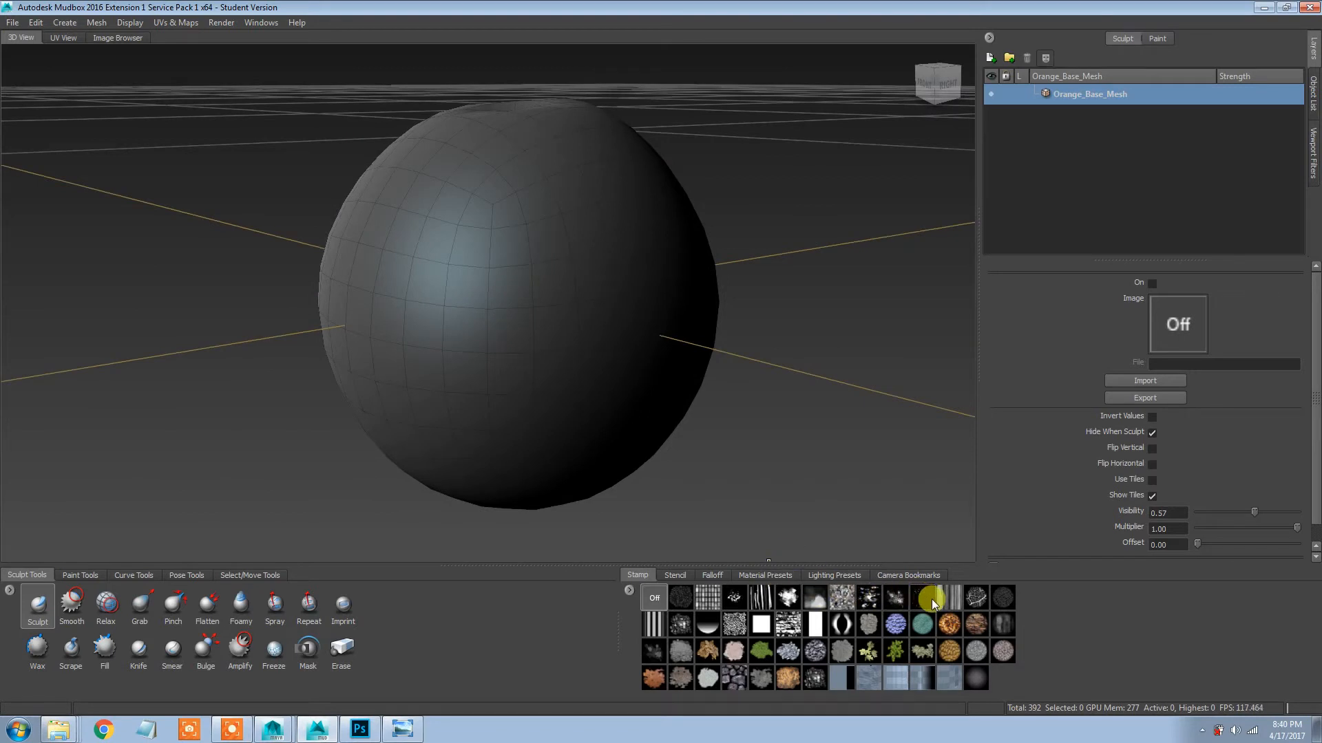
click(1002, 601)
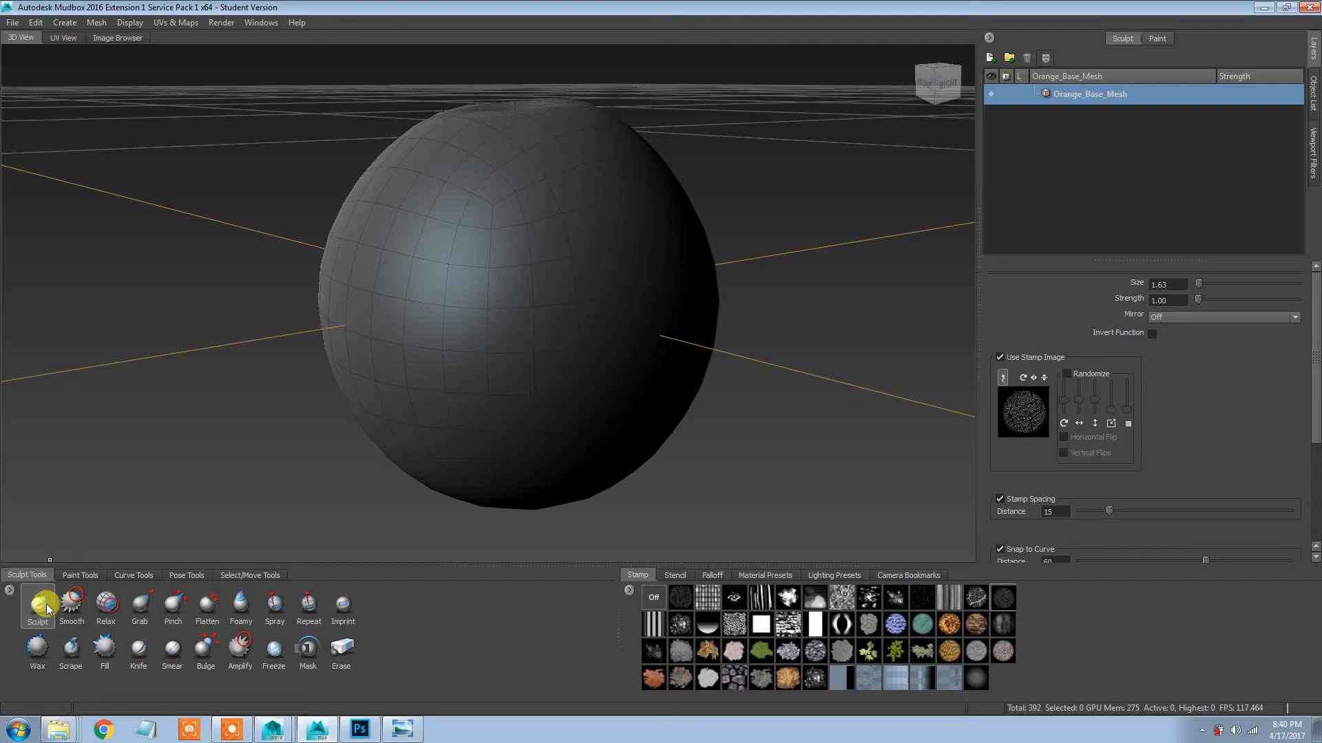
mouse_move(1312, 369)
mouse_down()
mouse_move(1313, 457)
mouse_move(1311, 353)
mouse_up()
click(1163, 524)
Show the available stencils and review the Sculpt tool and stencil settings with the stencil set to Off
click(665, 576)
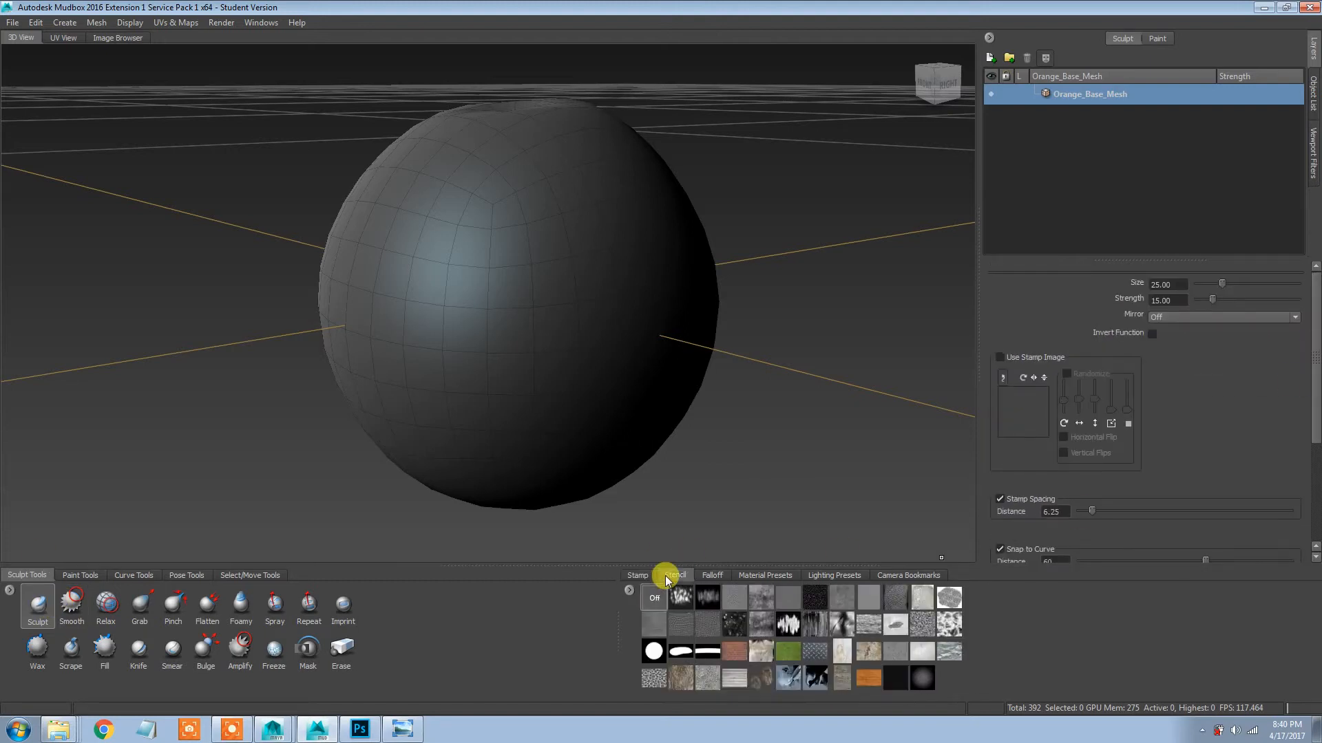
drag(1314, 418, 1307, 531)
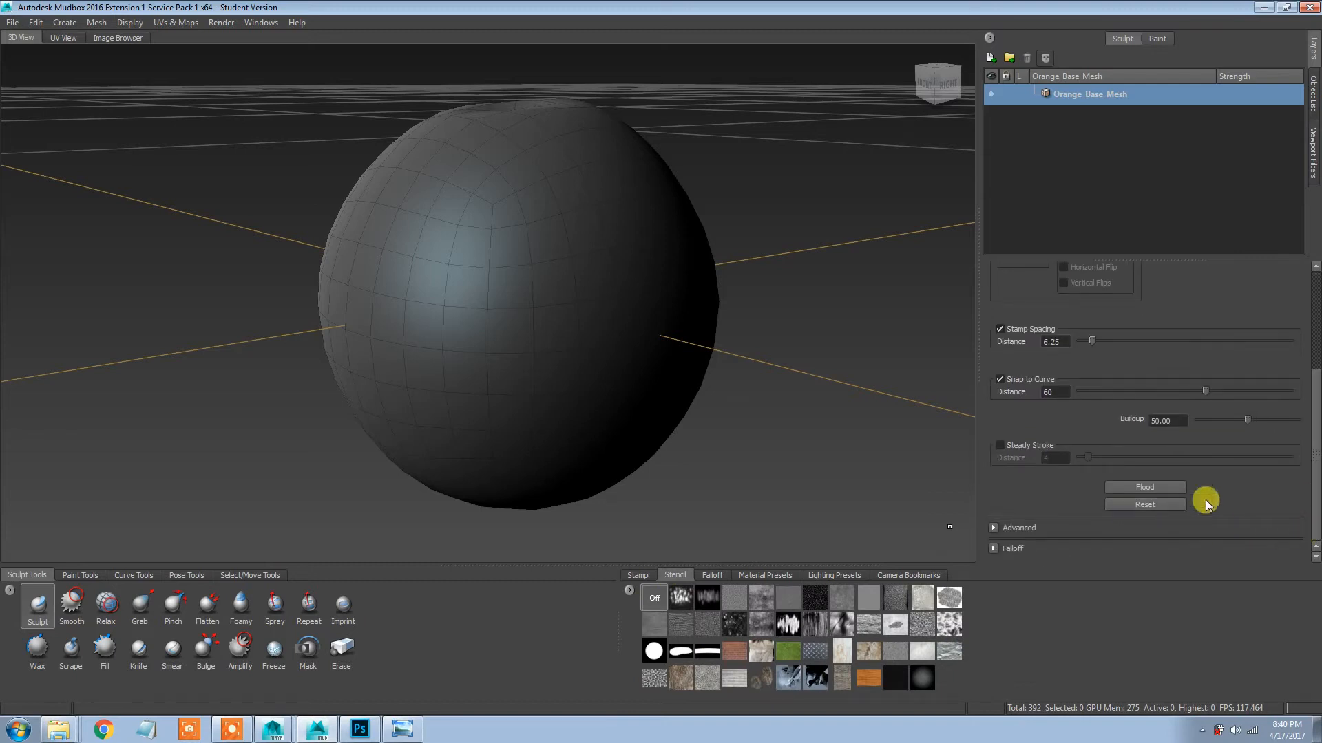
click(651, 595)
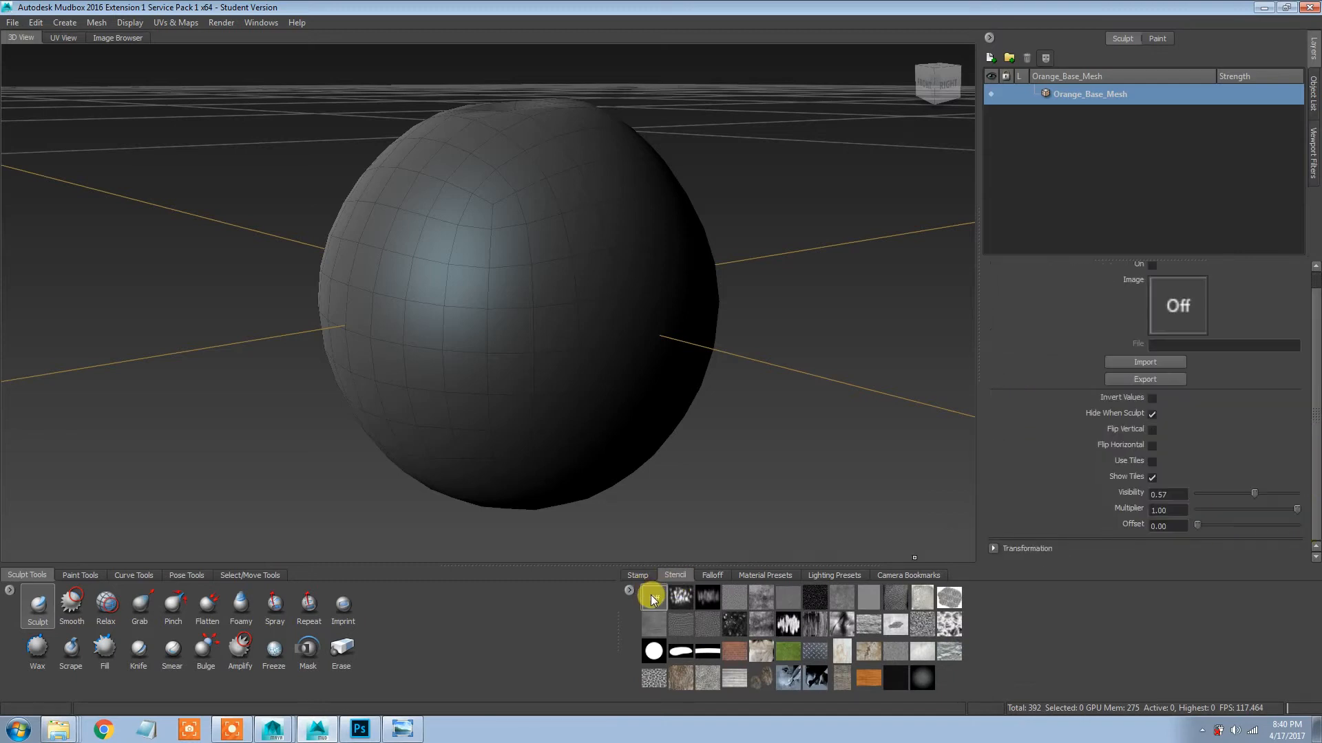
drag(1315, 387, 1307, 340)
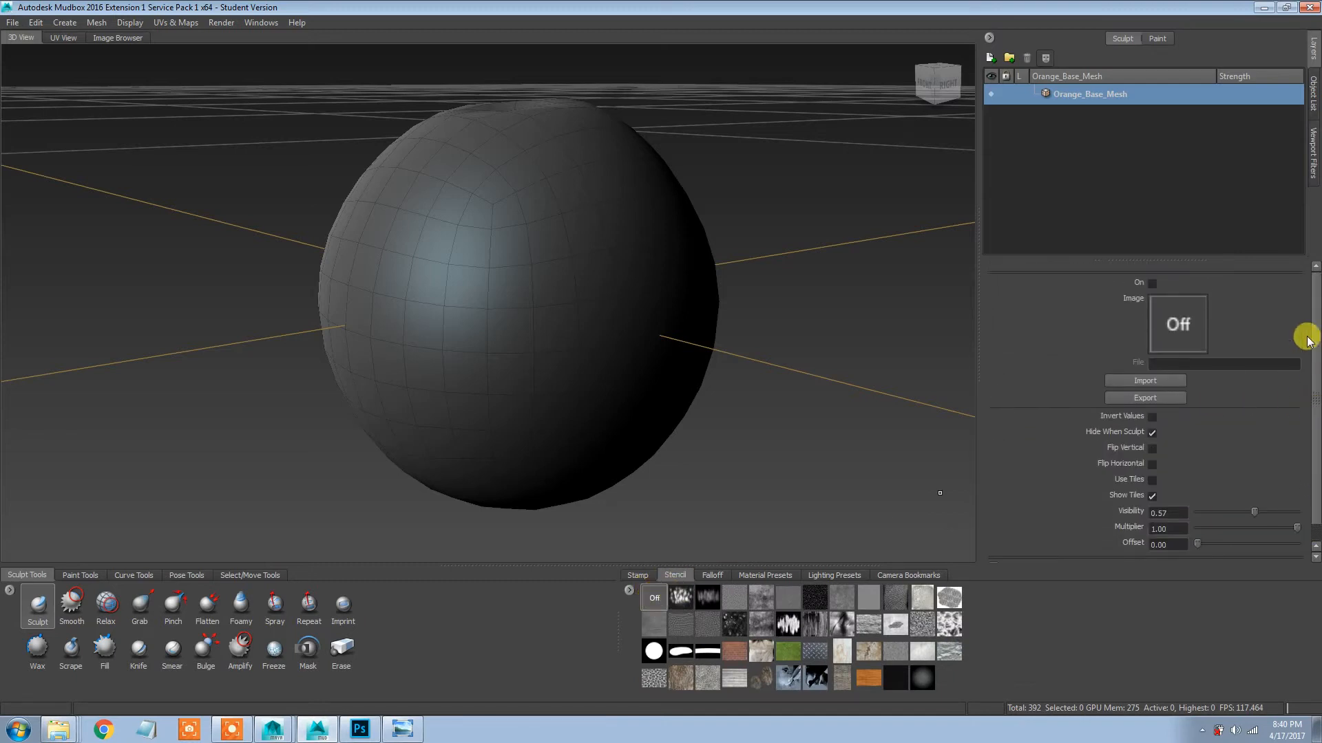
Assign the last stamp in the first row of available stamps to the Sculpt tool
click(639, 577)
alt+drag(492, 158, 582, 232)
scroll(475, 215, down, 2)
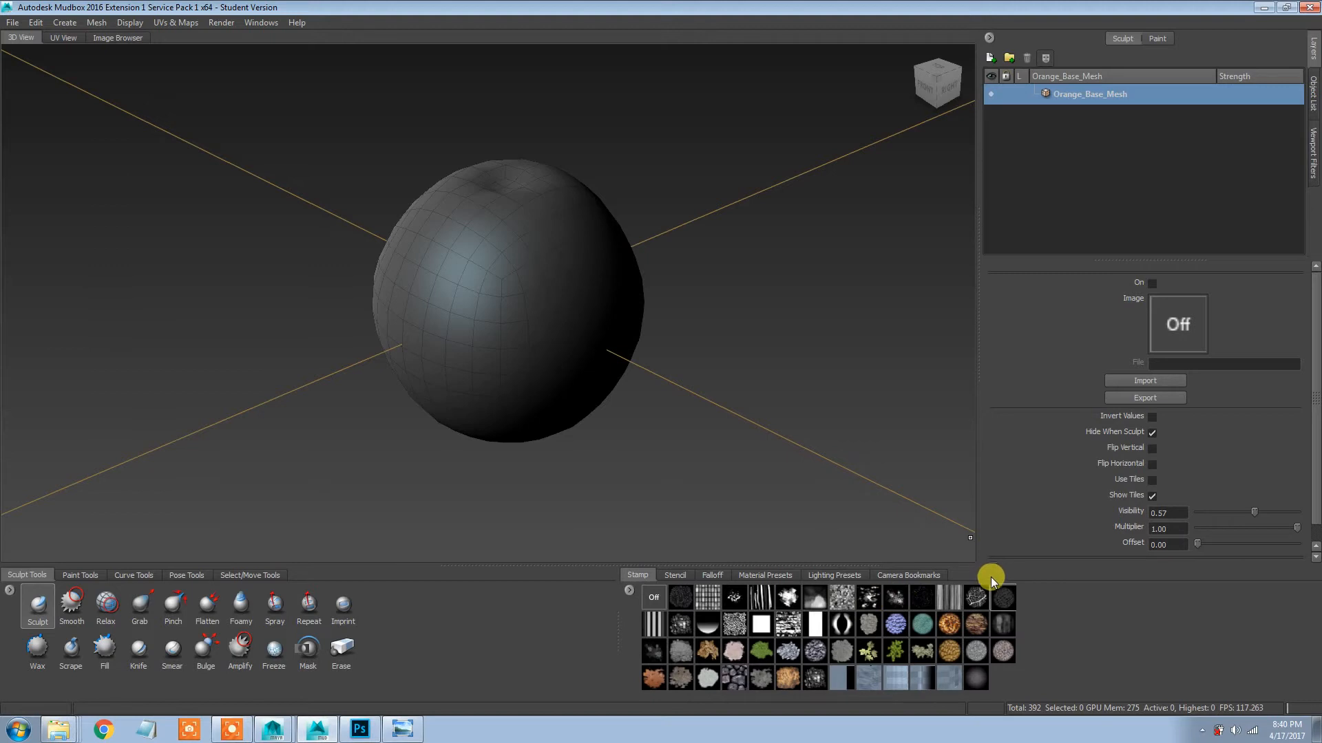
click(996, 599)
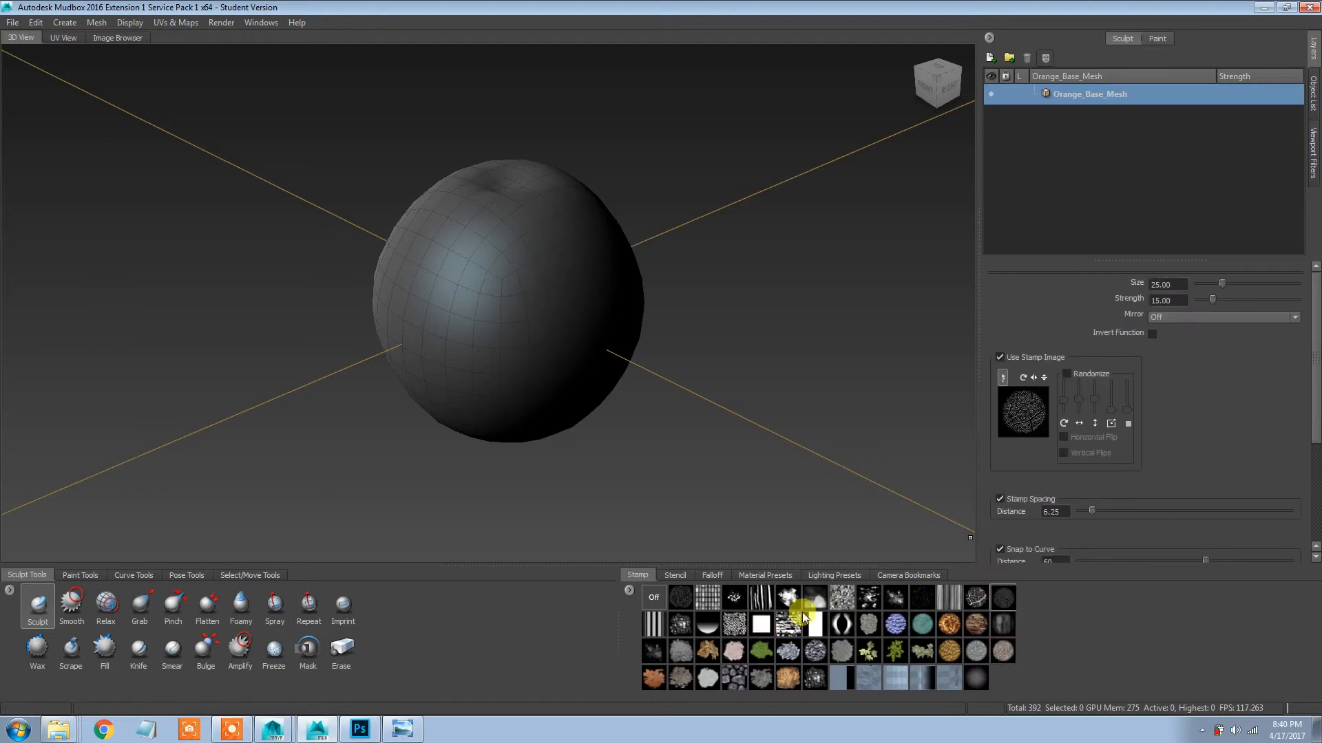
Preview the bw_splattered.png, bw_pores.png and bw_cellNoise.png stencils over the orange mesh, and turn the stencil off
click(679, 578)
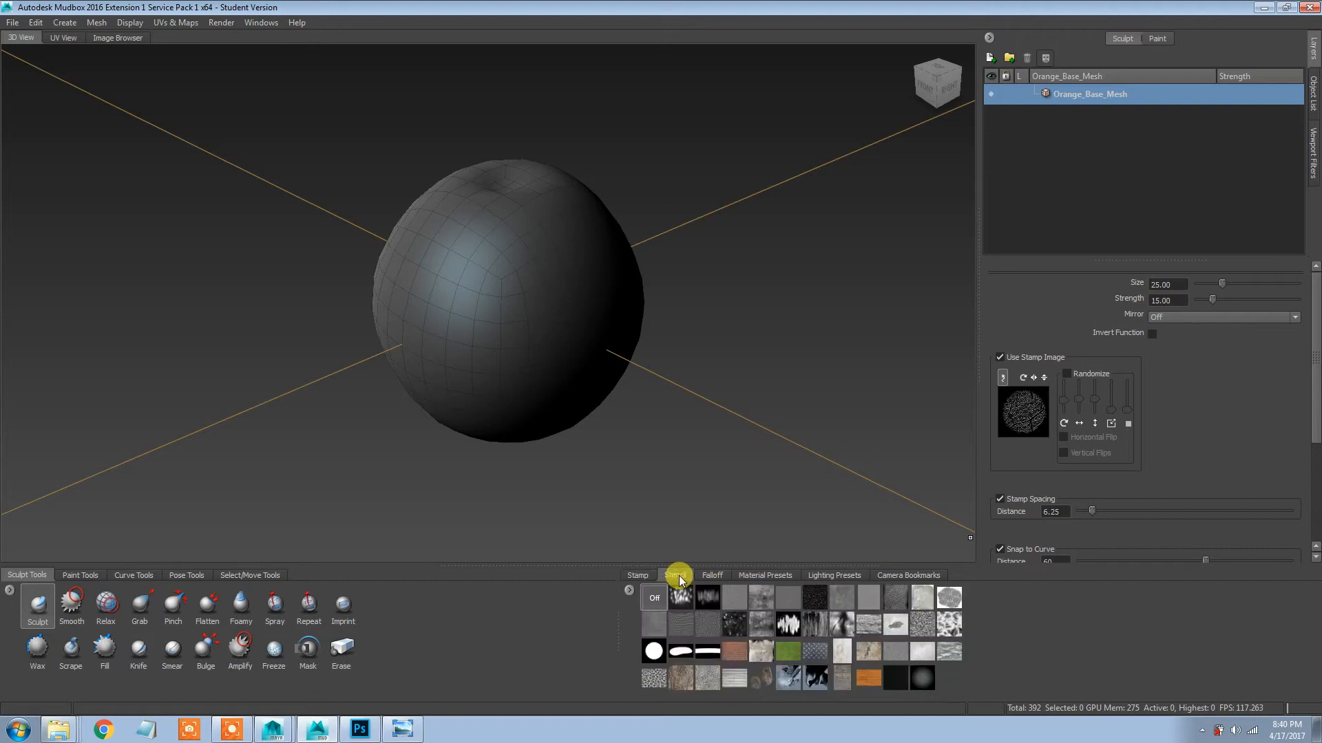
click(735, 621)
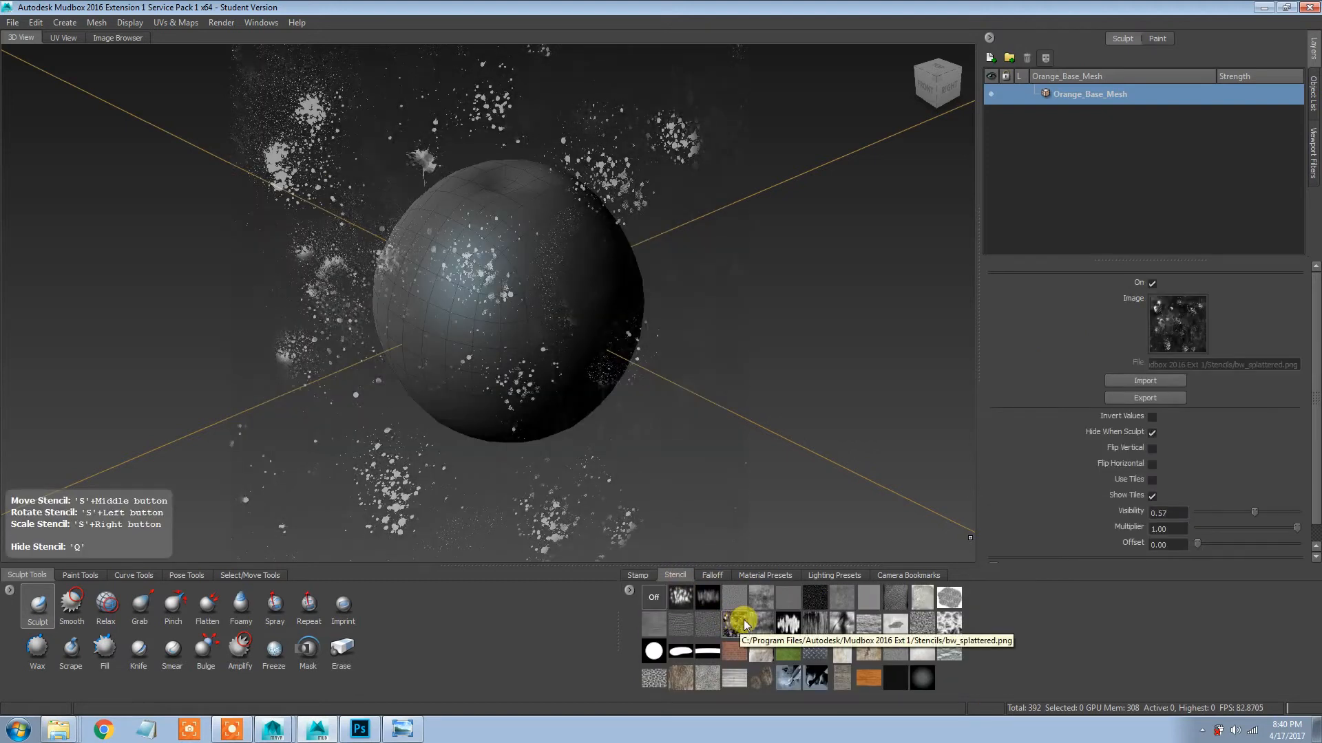
click(818, 598)
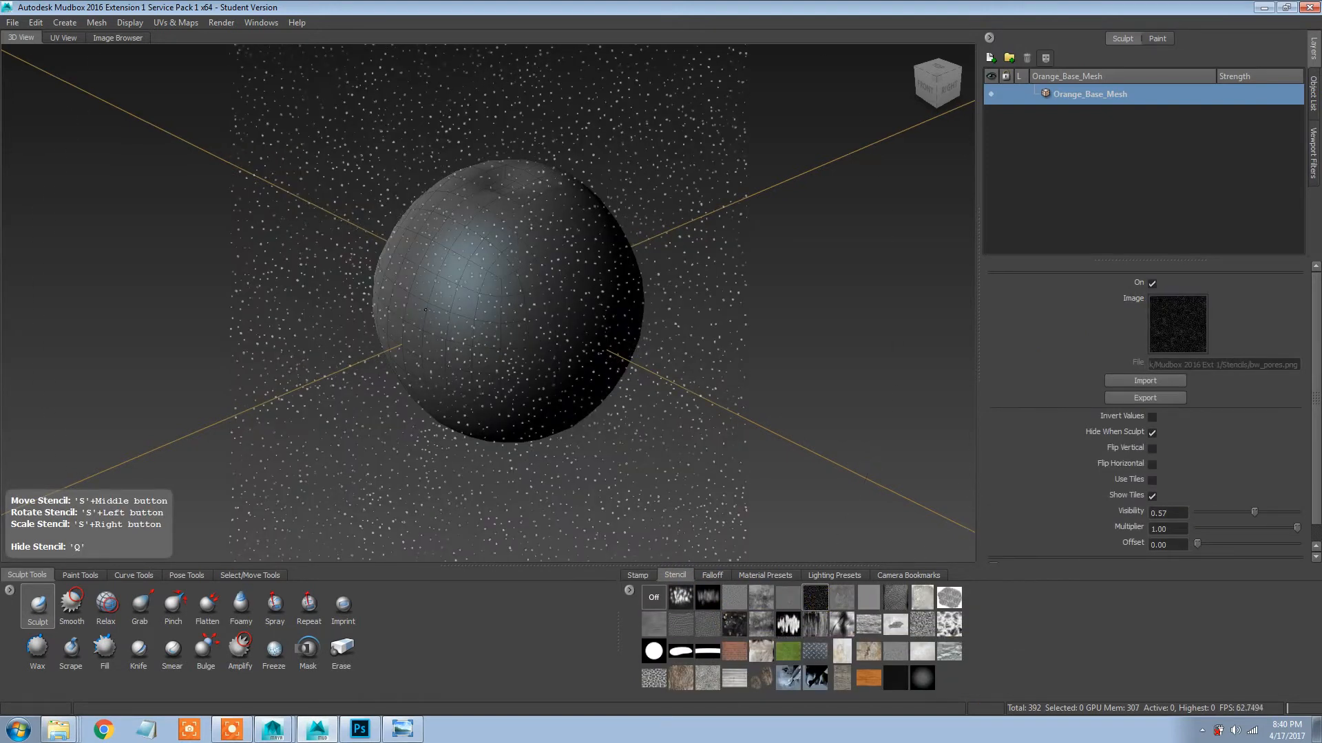
scroll(689, 544, up, 3)
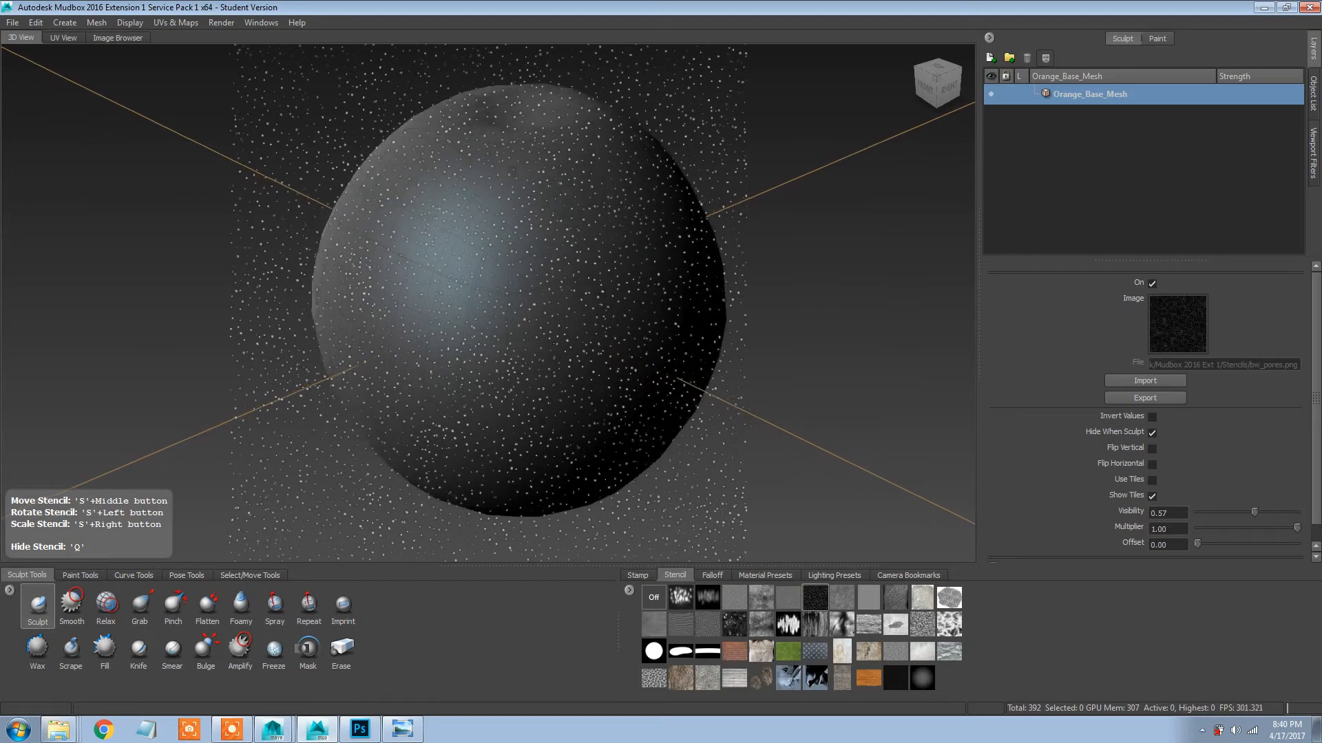
click(679, 598)
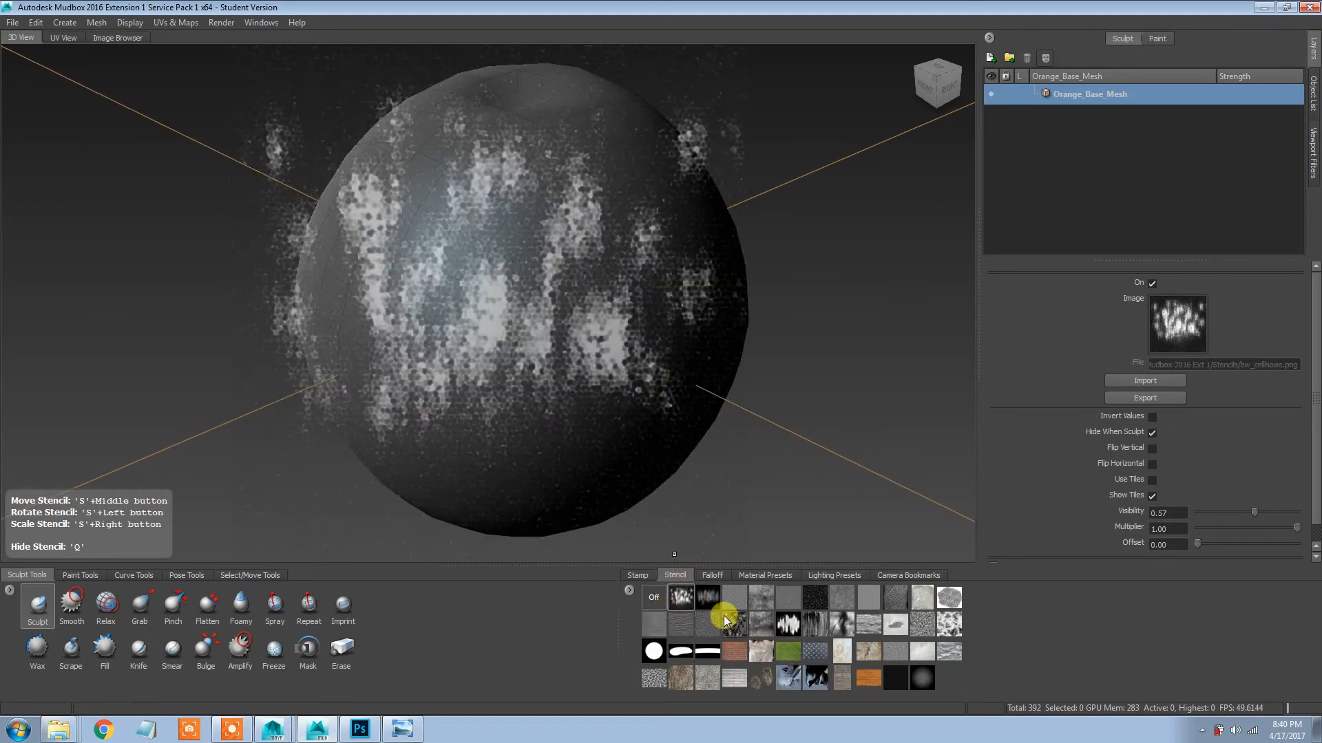
click(647, 590)
click(640, 577)
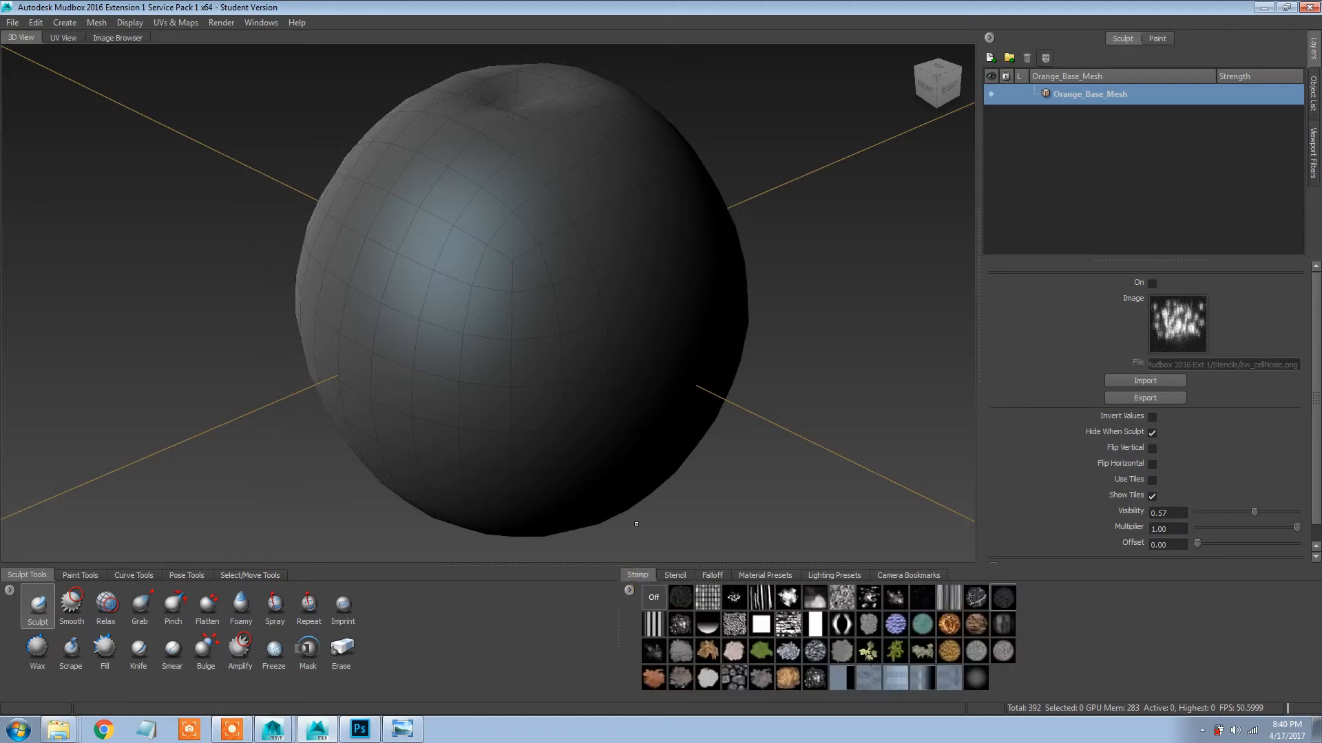
alt+drag(630, 395, 597, 338)
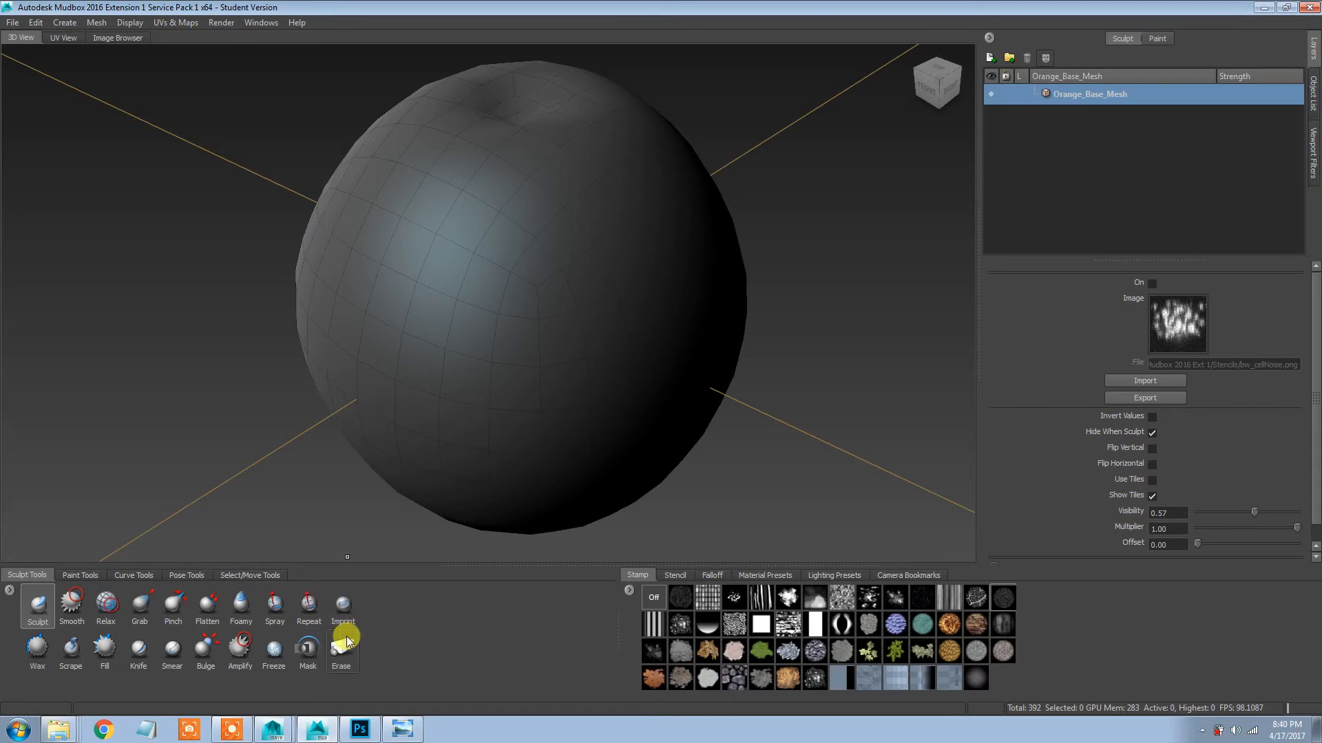
Switch to Photoshop and open IMG_20160411_183107728.jpg from the Orange_Photos folder
click(357, 735)
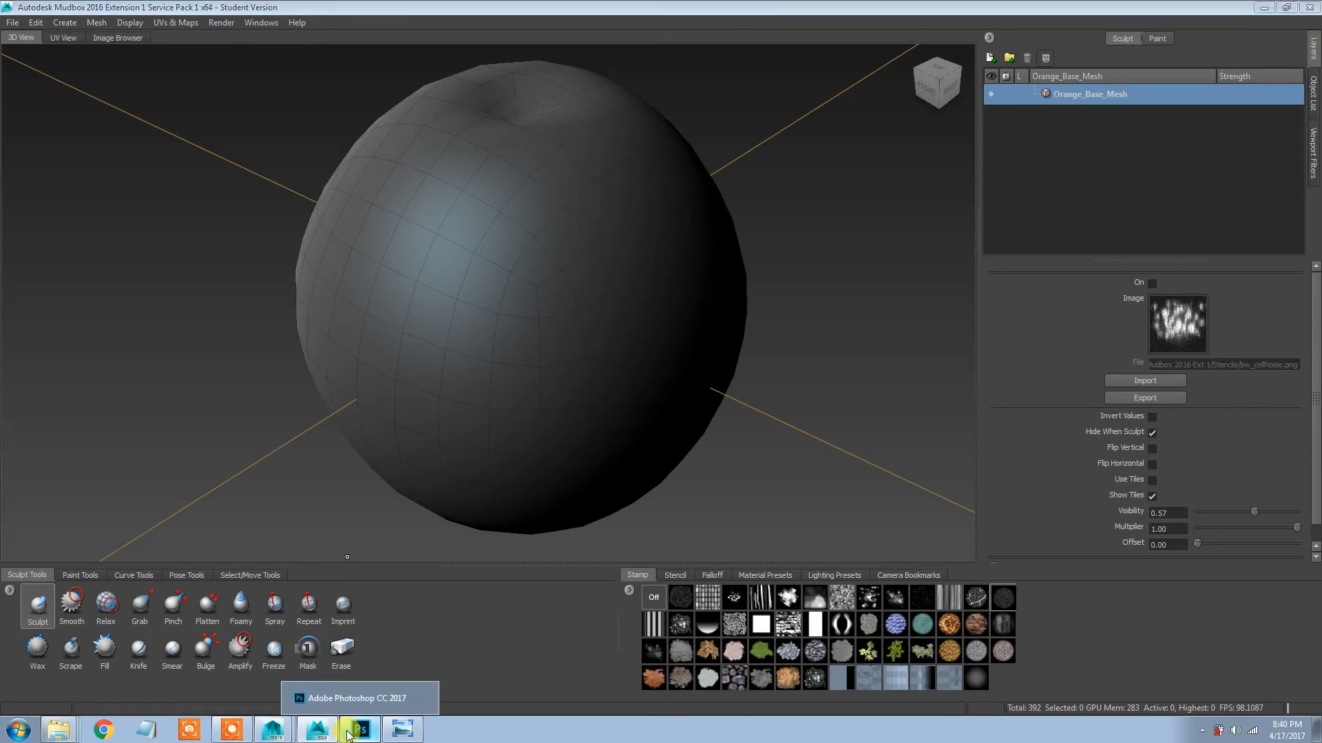
click(39, 10)
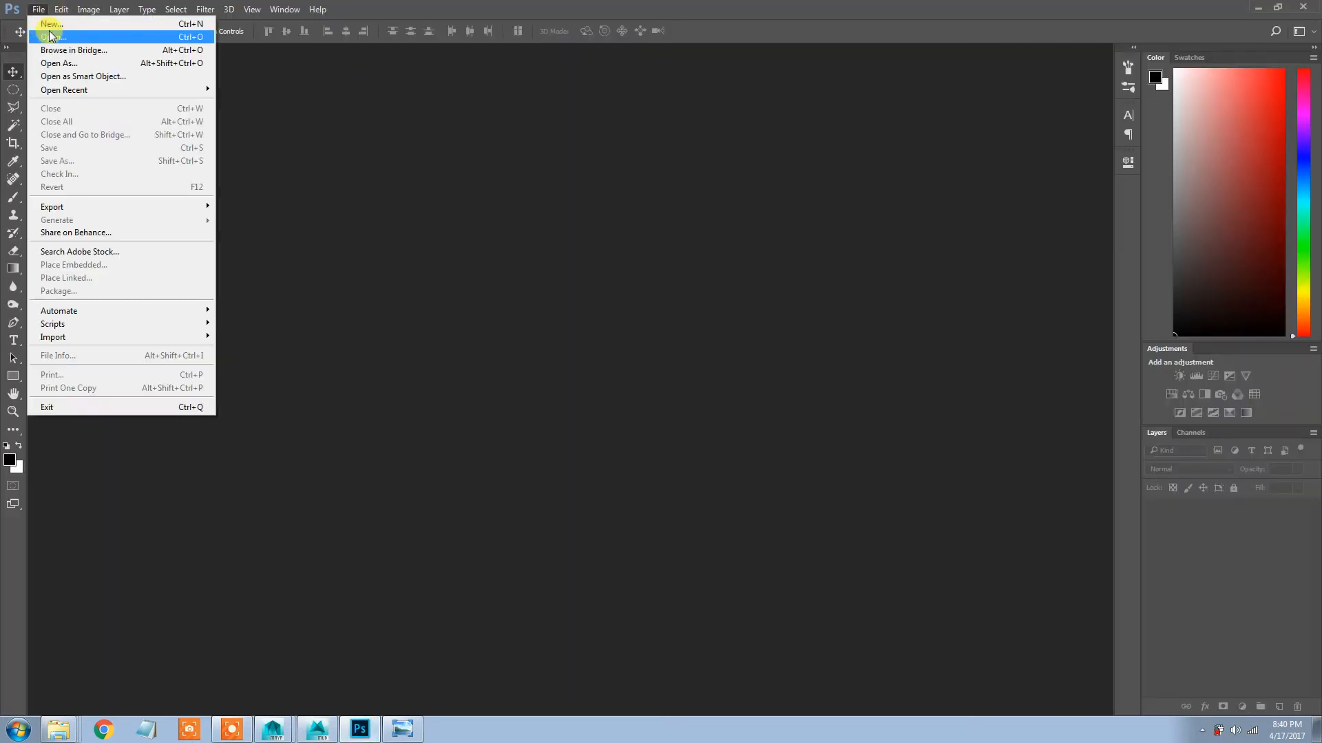
click(41, 32)
click(307, 140)
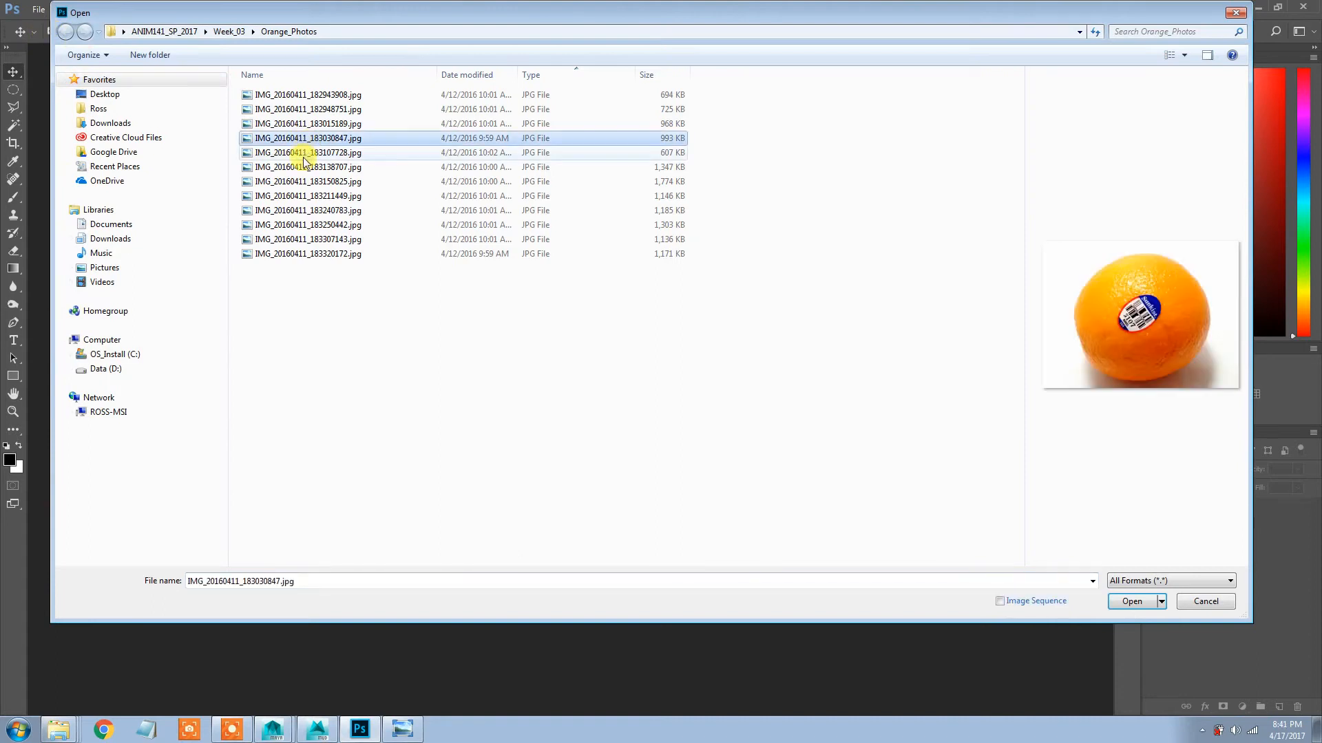
click(307, 152)
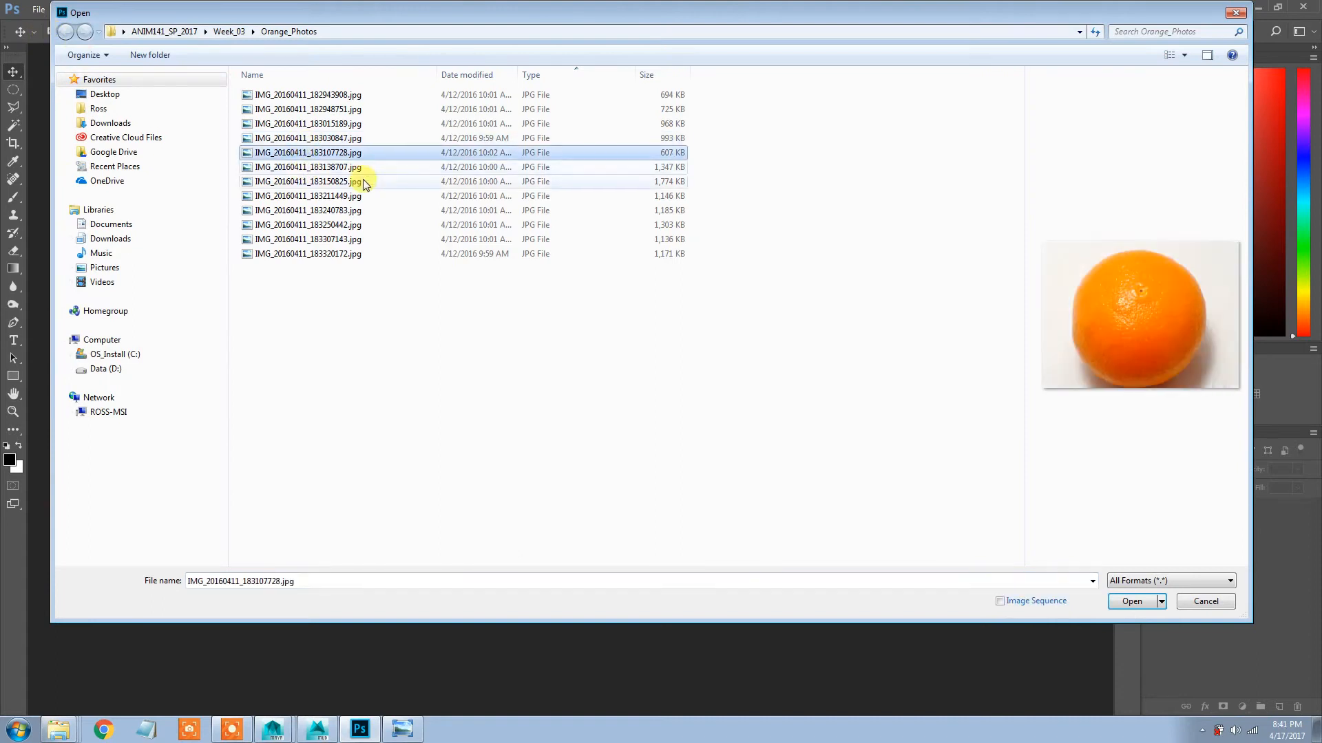
double_click(309, 153)
scroll(703, 364, up, 5)
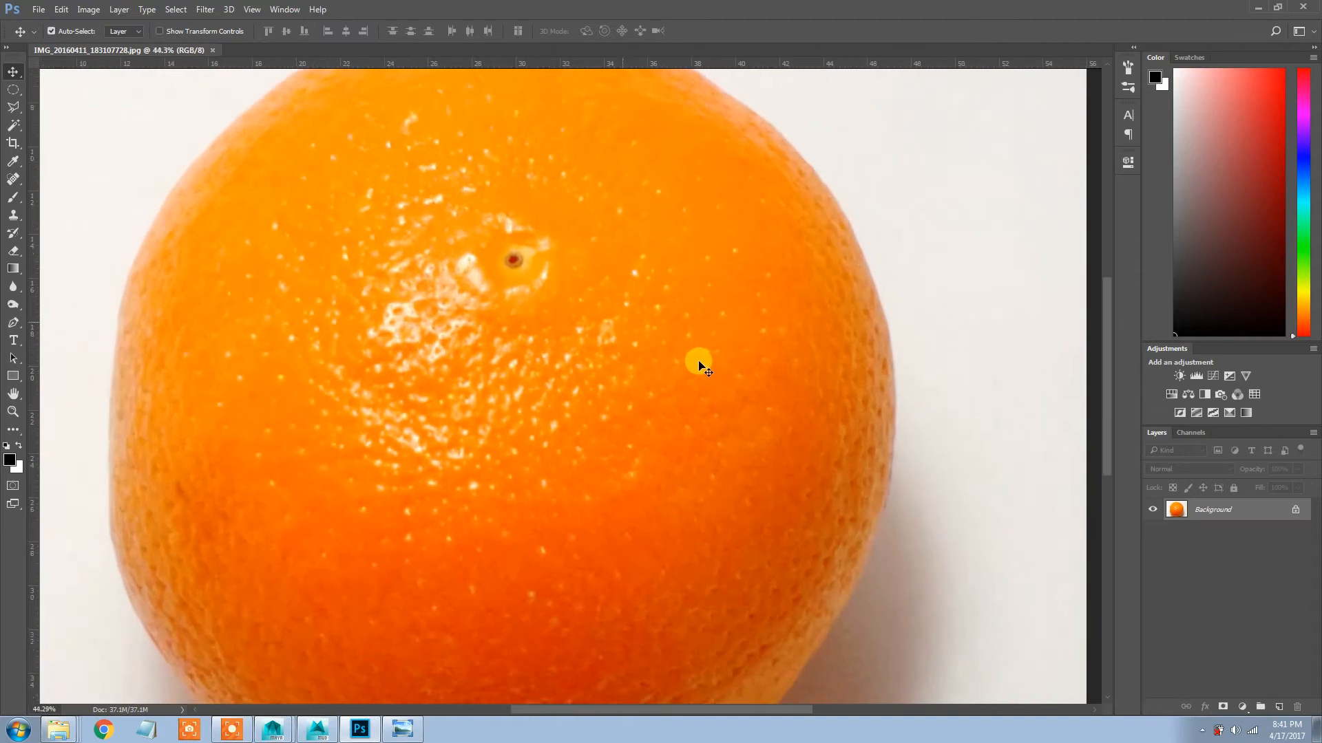
drag(684, 411, 689, 334)
key(ctrl+z)
scroll(689, 338, down, 2)
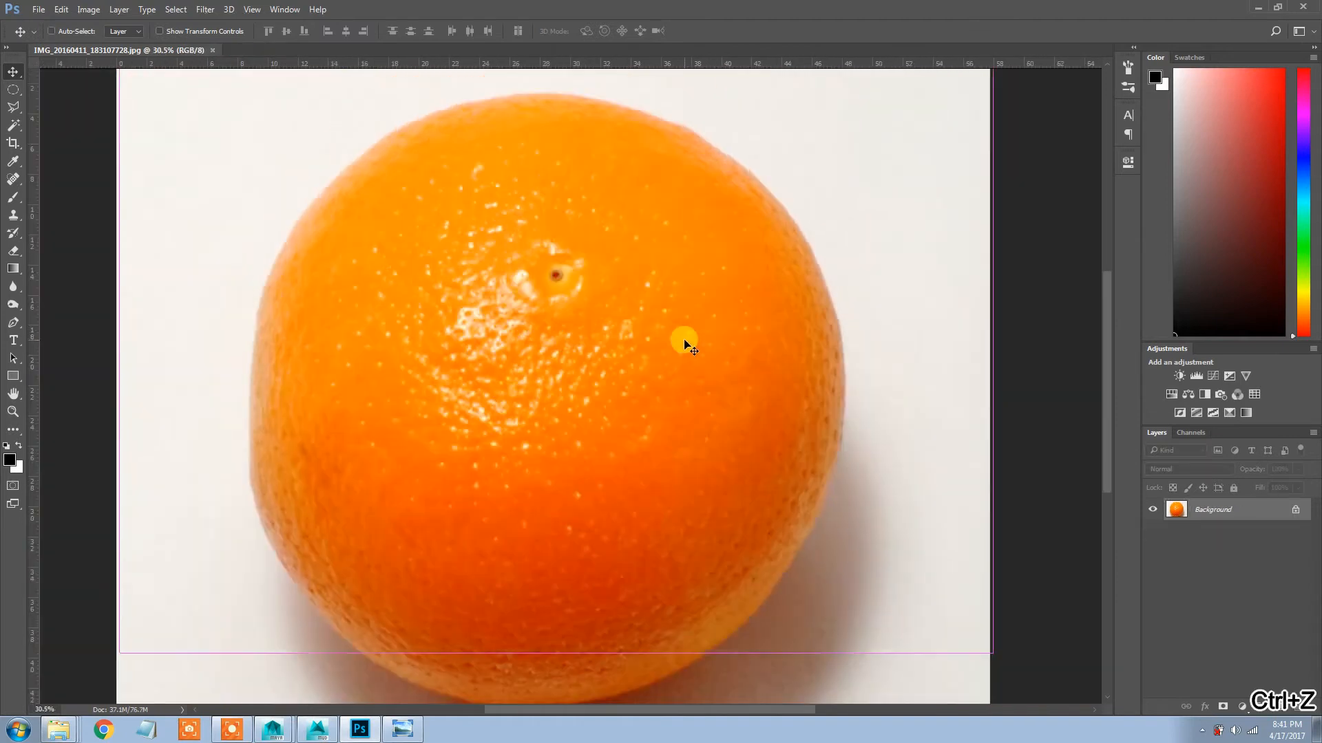
Preview the other orange photos in the folder and open IMG_20160411_183250442.jpg as another document
click(38, 10)
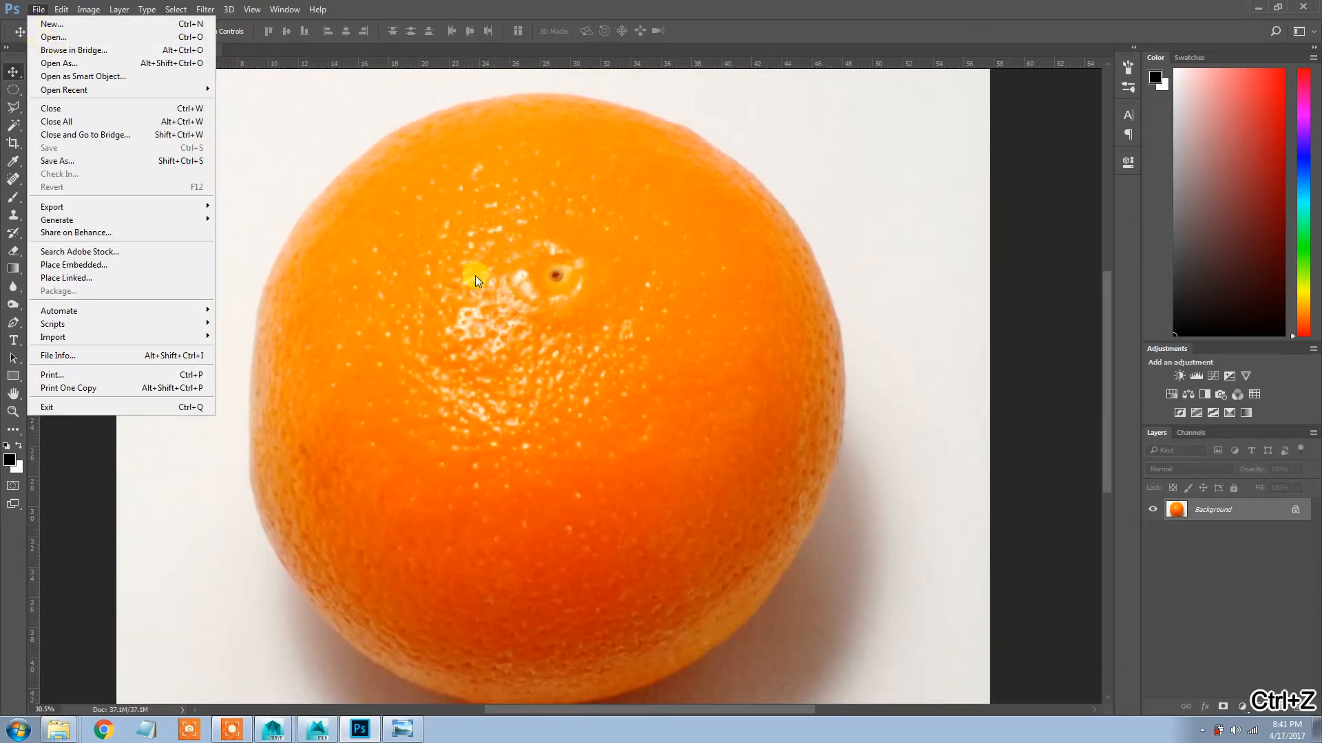
key(ctrl+o)
click(335, 241)
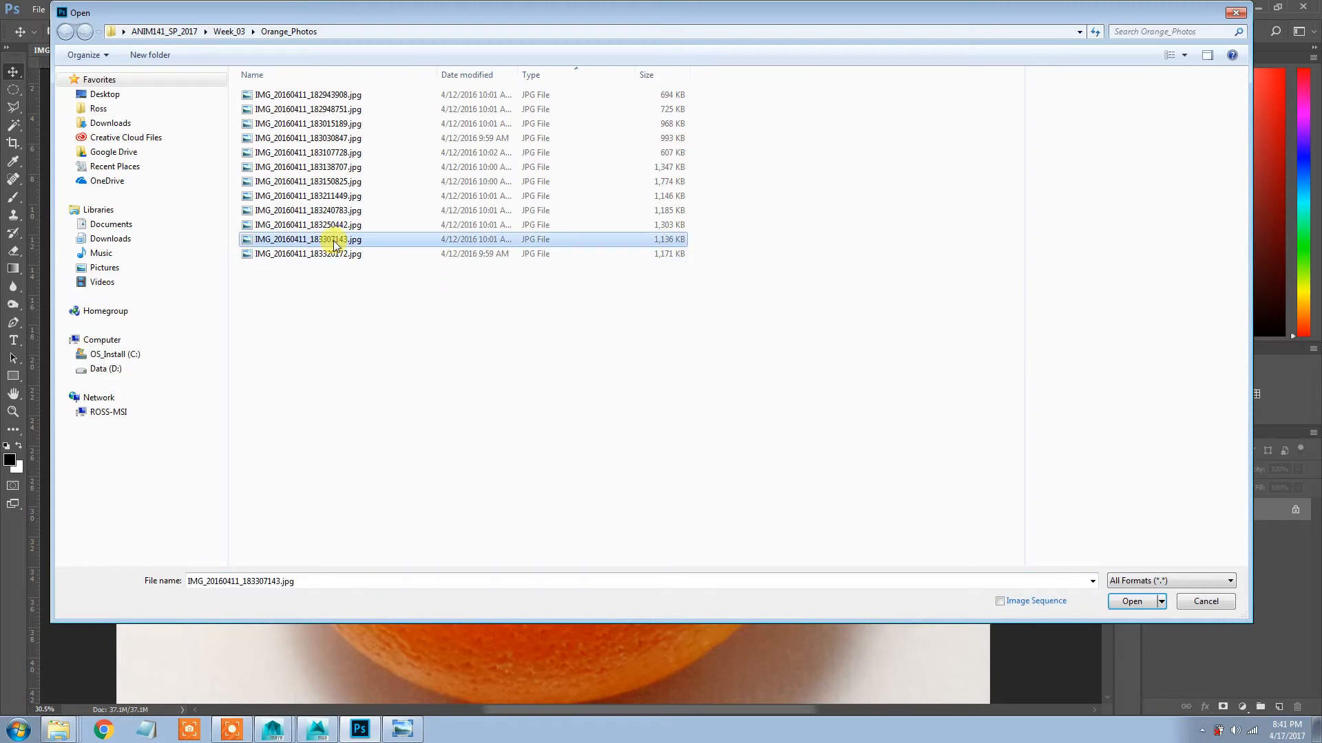
click(331, 254)
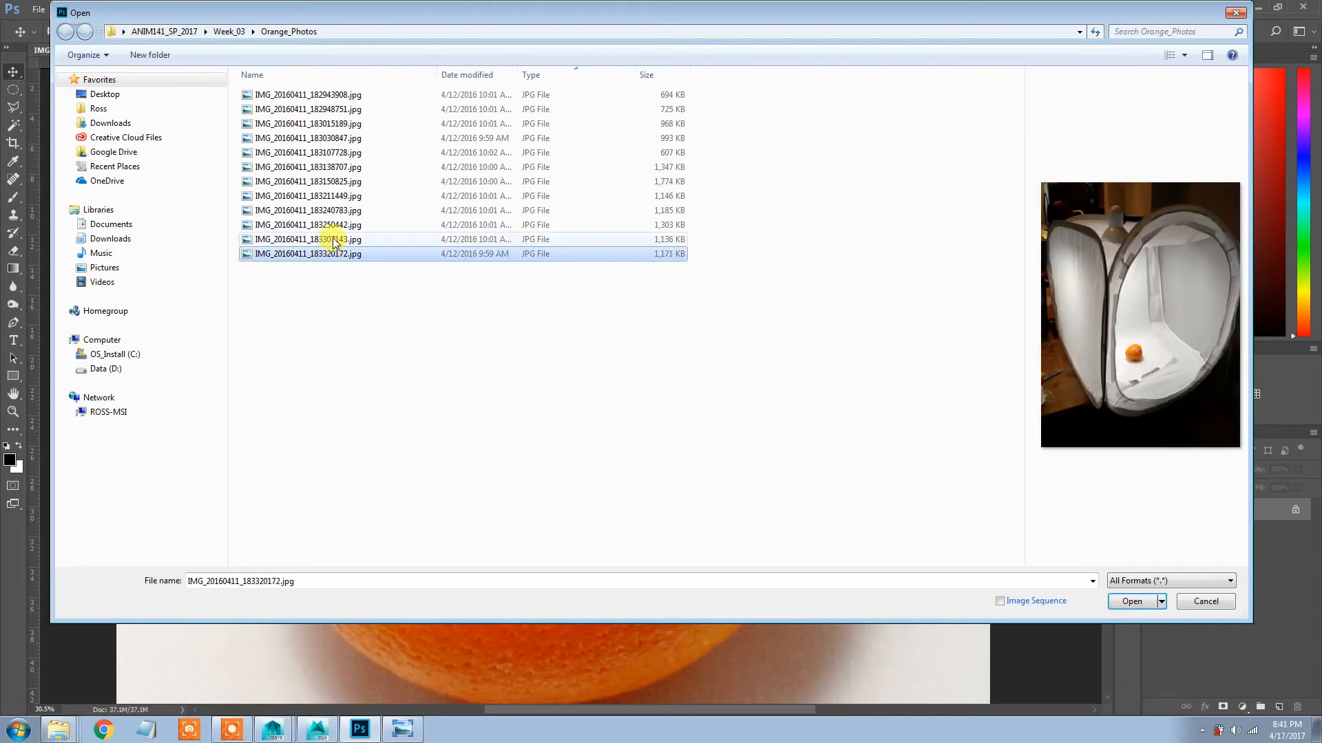
click(331, 240)
click(331, 225)
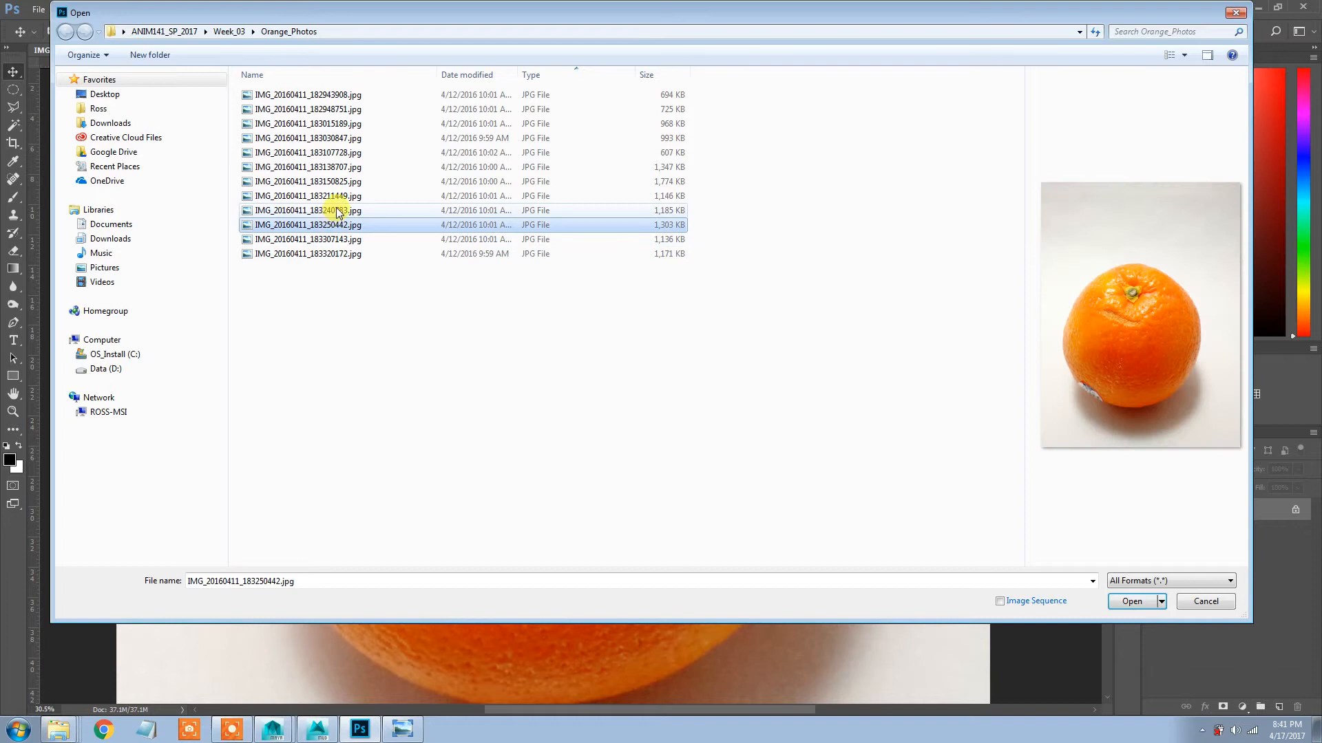
double_click(338, 225)
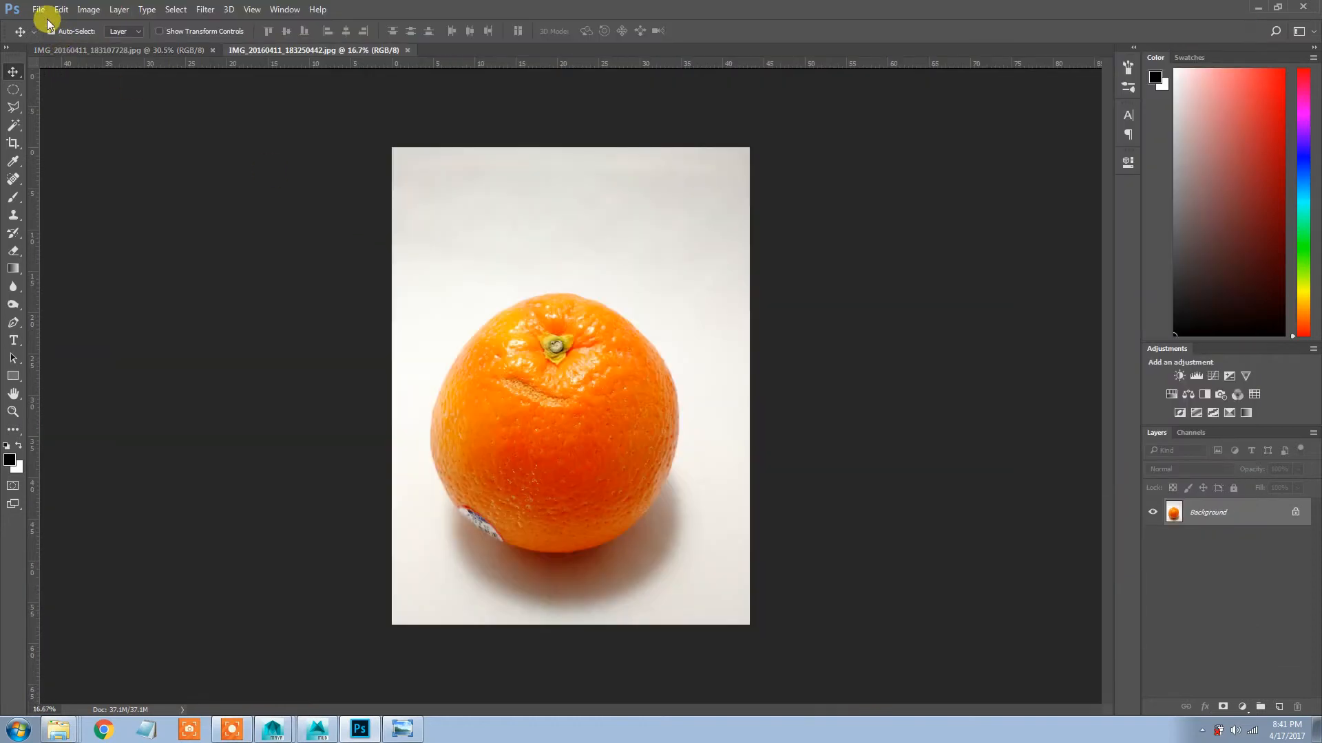
Open the orange photo IMG_20160411_183240783.jpg as another document
click(39, 10)
click(55, 32)
click(308, 210)
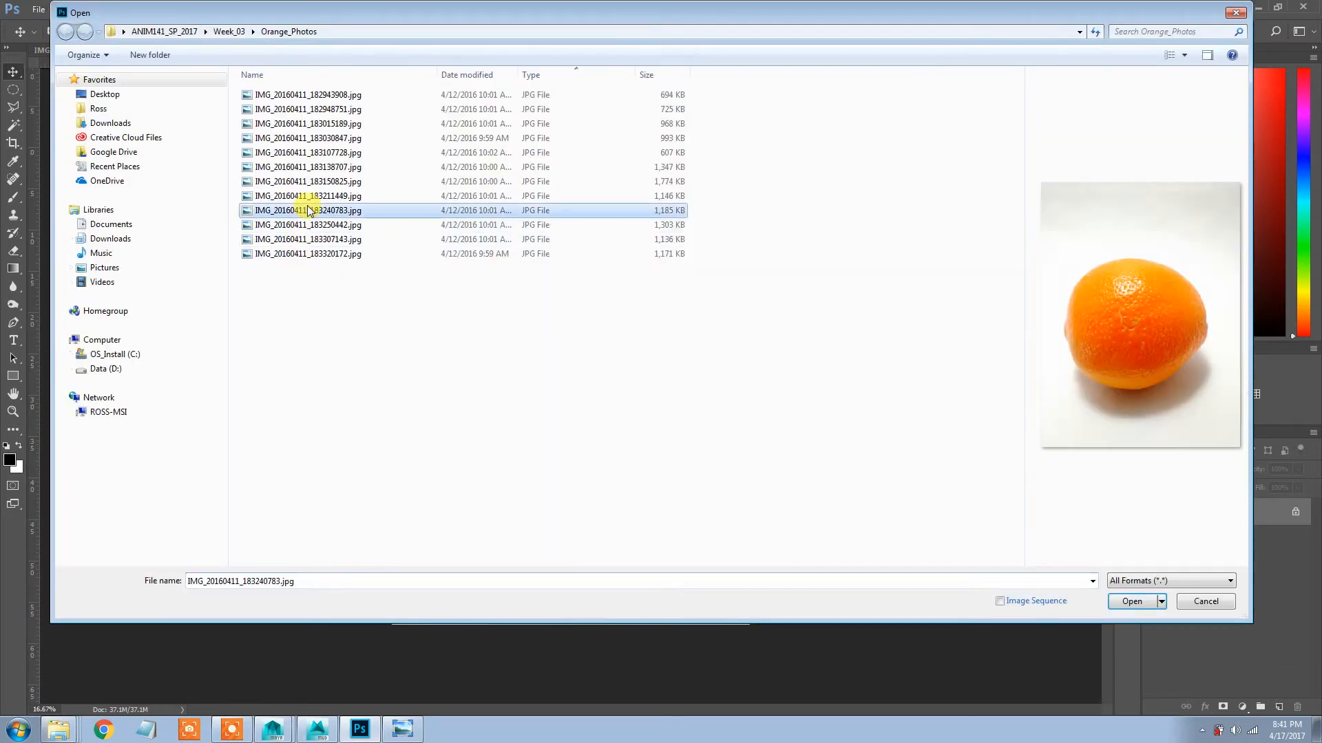
double_click(309, 211)
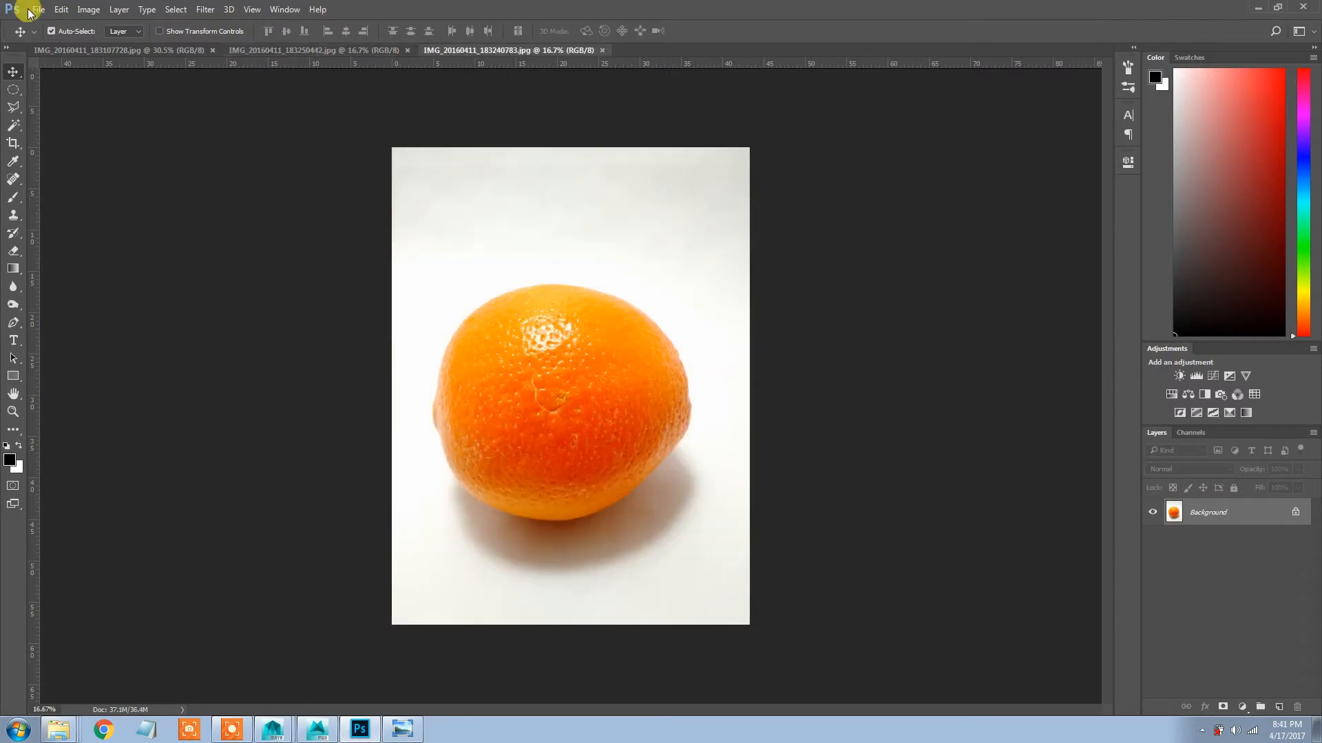
Open IMG_20160411_183211449.jpg, the photo of the orange with both stem and sticker in view
click(38, 10)
click(70, 40)
click(310, 196)
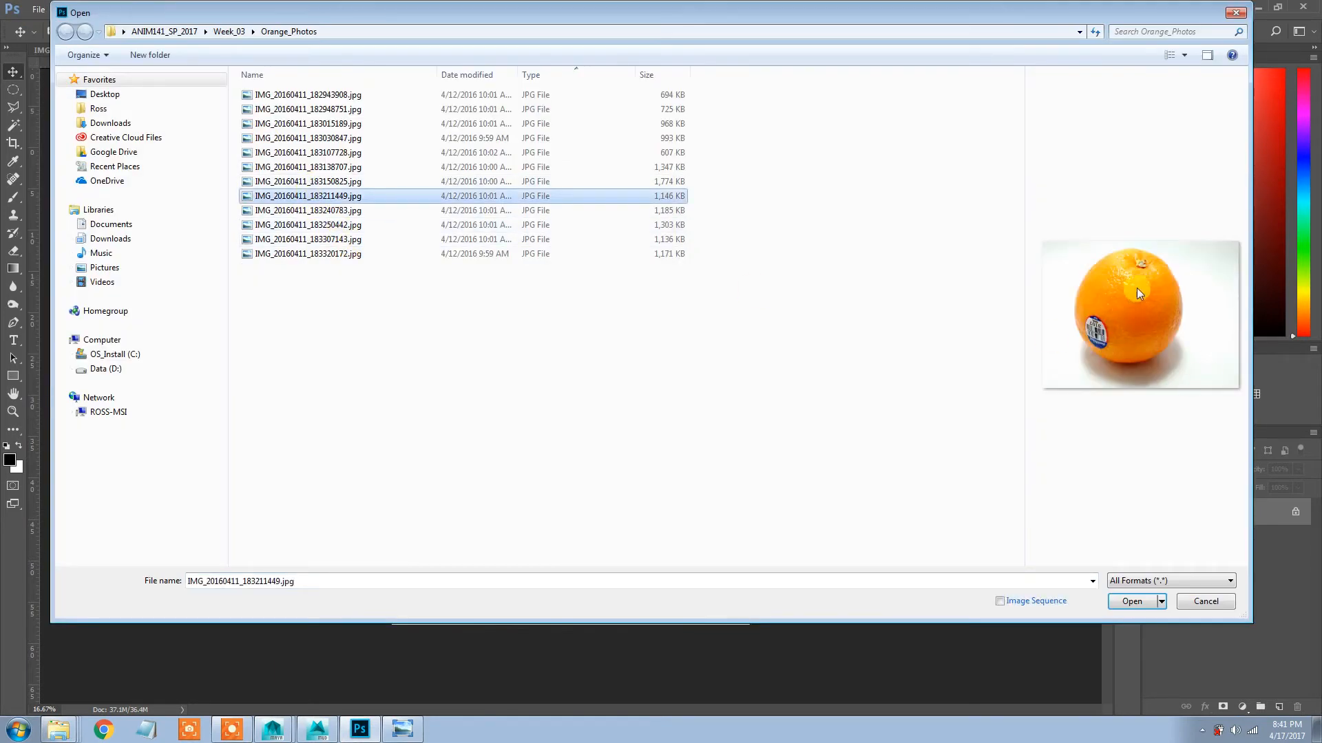
double_click(340, 197)
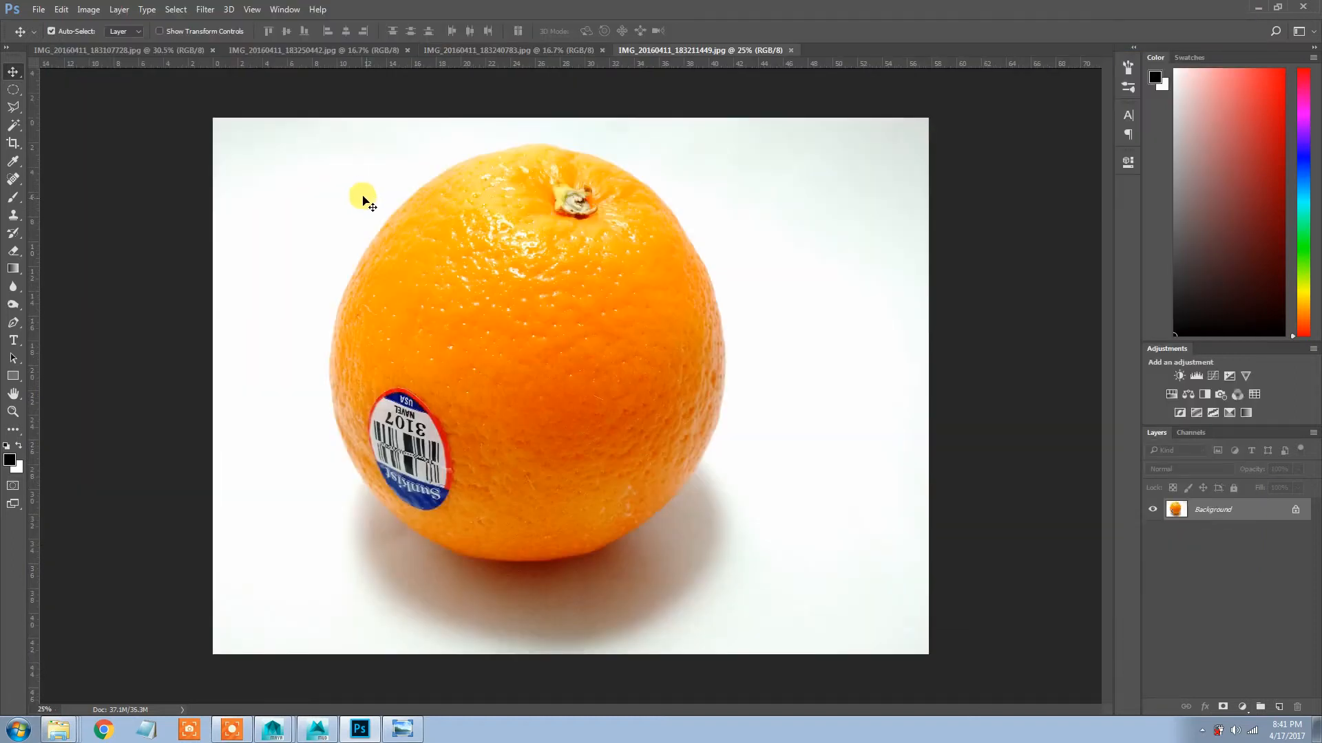
Open the orange photo IMG_20160411_183138707.jpg alongside the other photos
click(40, 9)
click(46, 40)
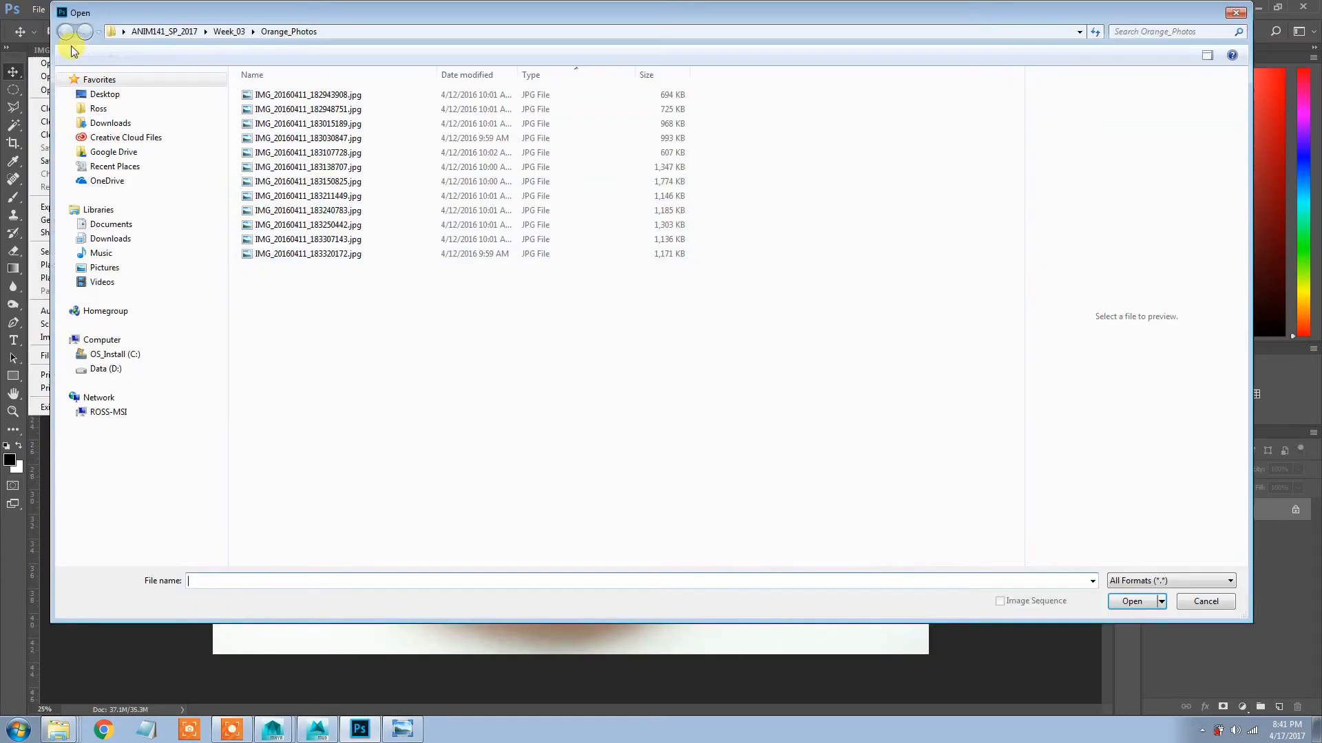
click(309, 172)
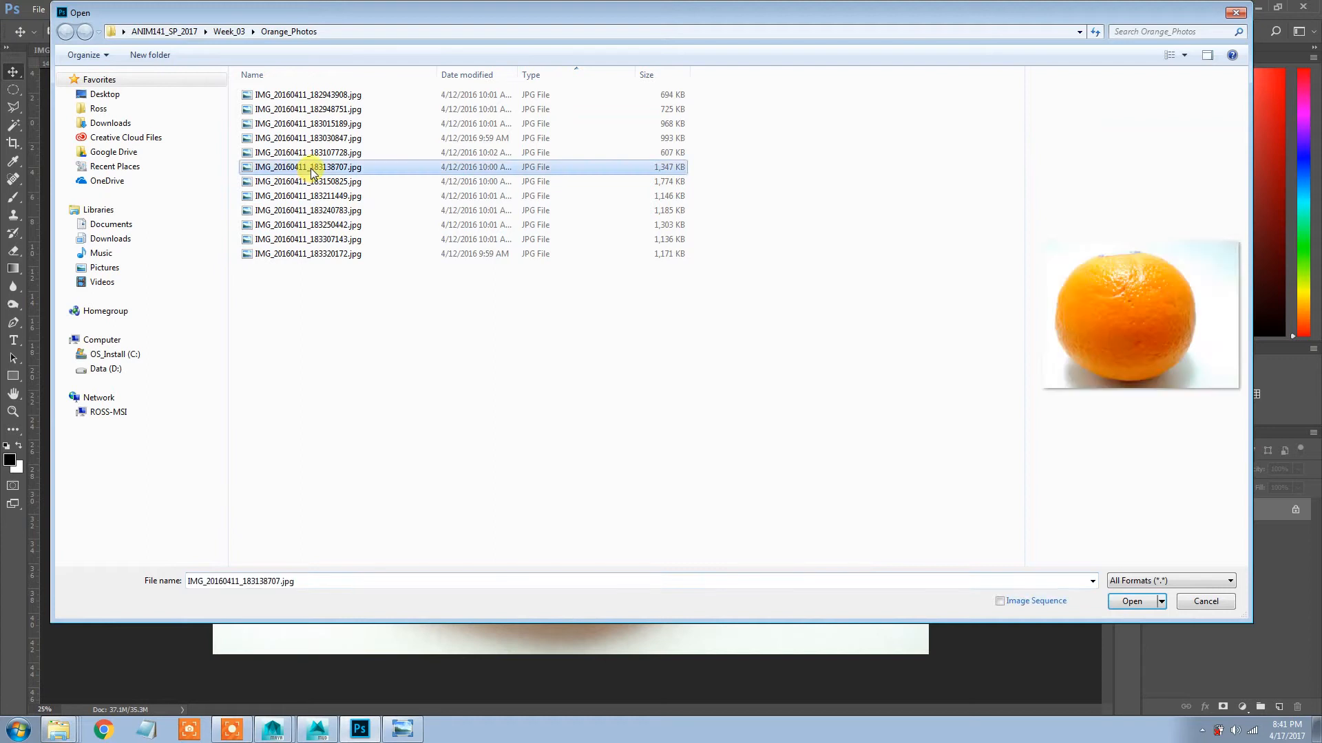
double_click(311, 169)
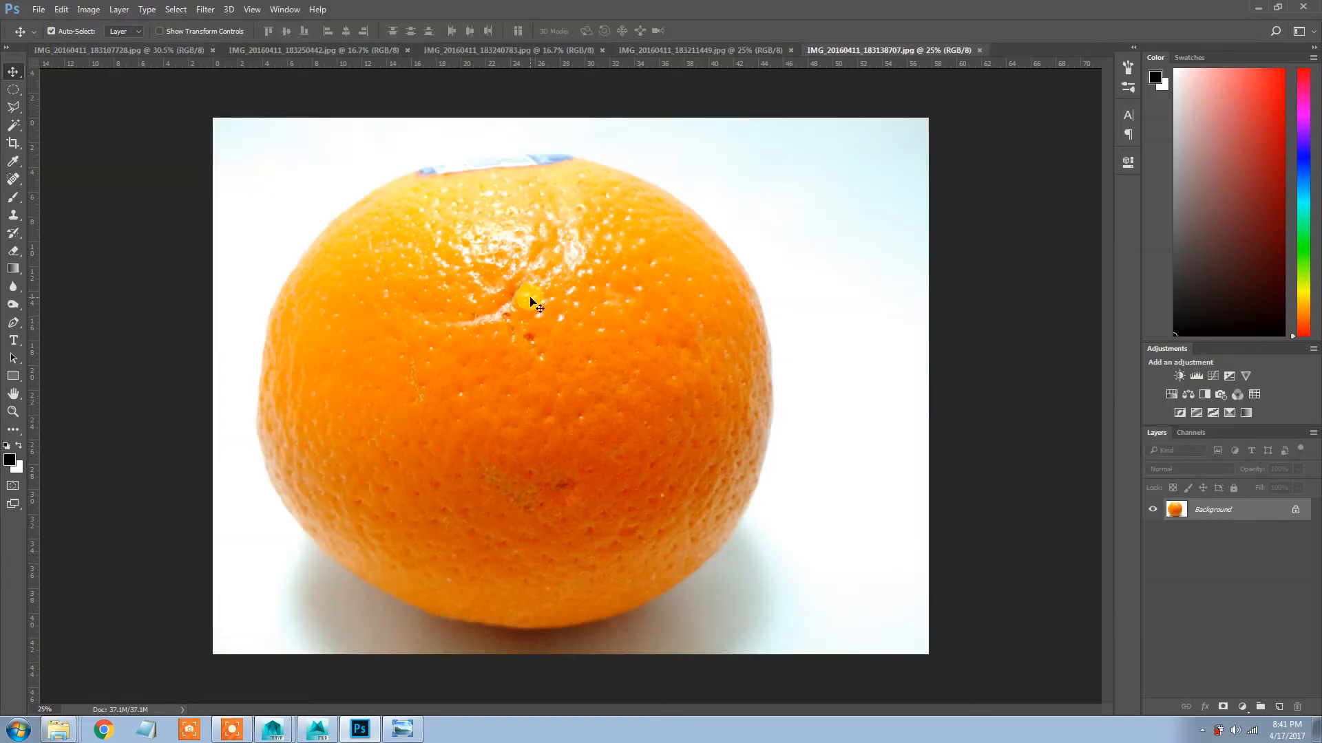
Examine the peel texture and highlights in IMG_20160411_183138707.jpg, and compare them with IMG_20160411_183211449.jpg
scroll(544, 344, up, 2)
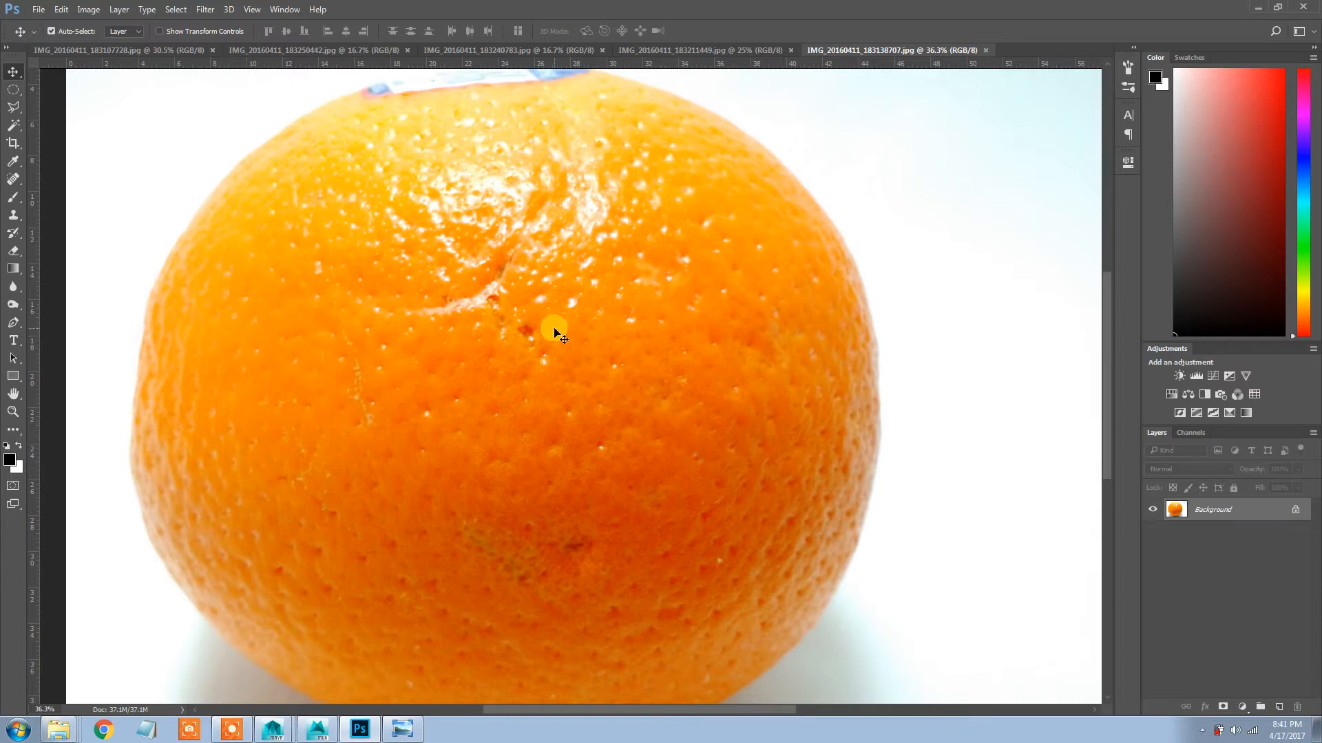
scroll(344, 441, down, 2)
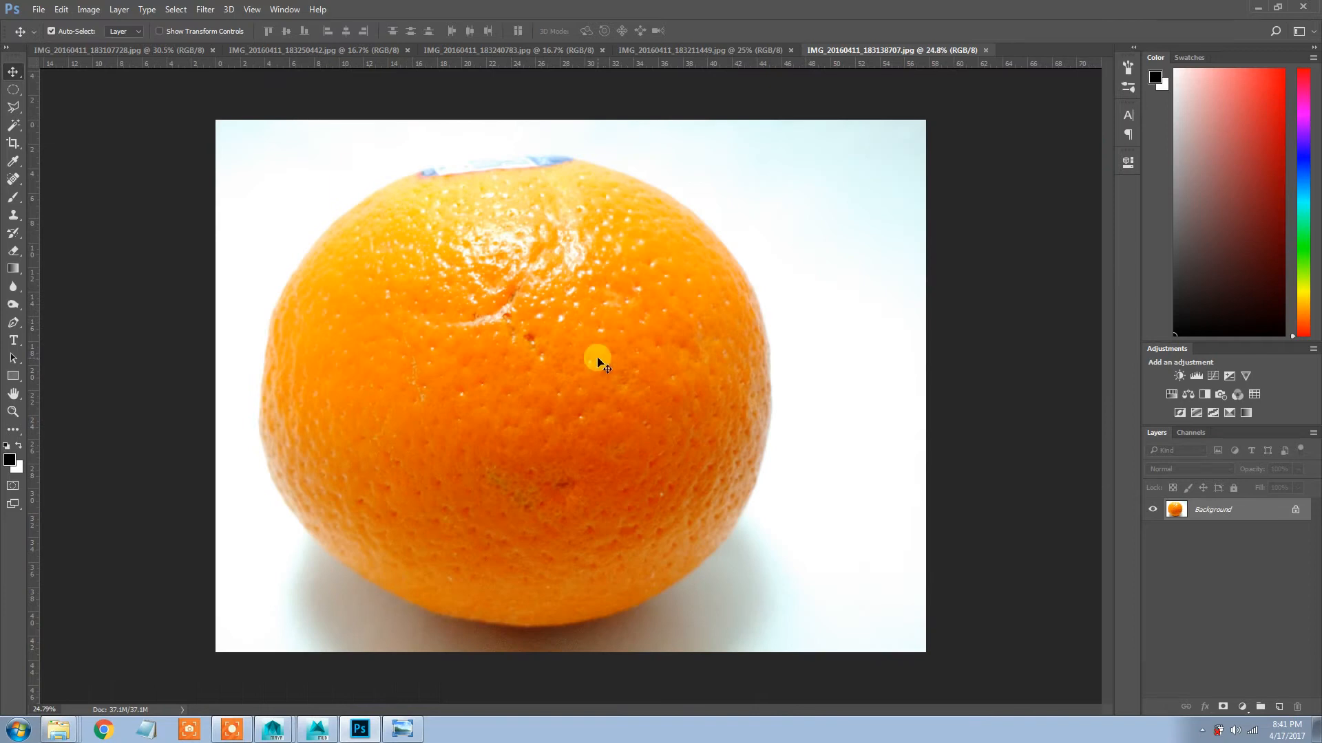
scroll(518, 366, up, 4)
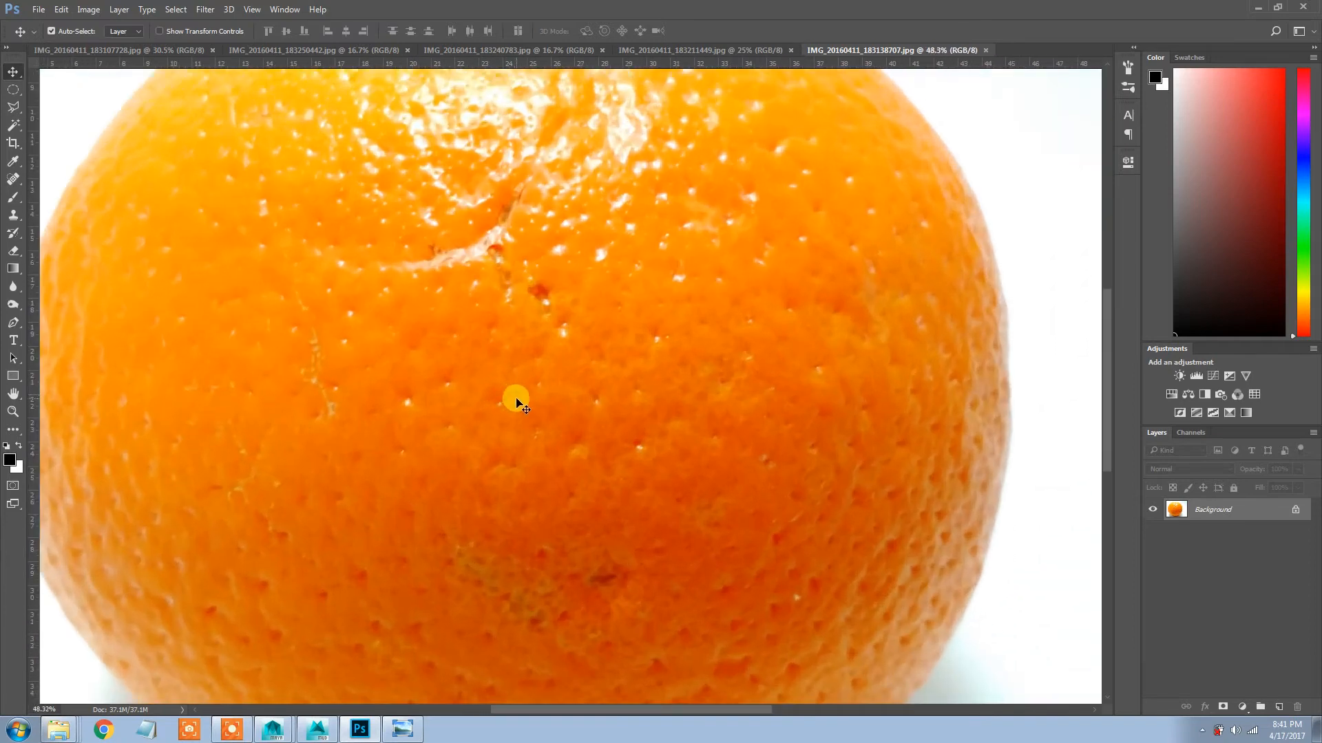
scroll(540, 330, down, 2)
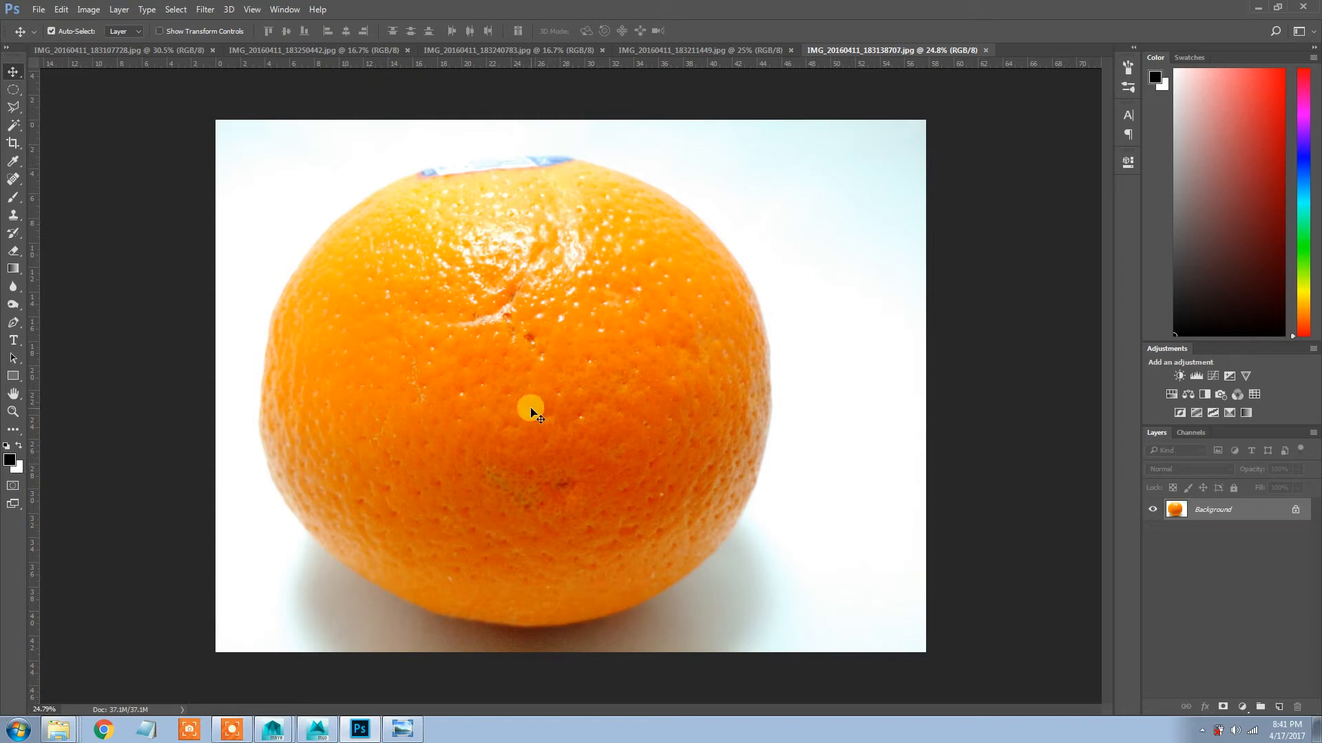
click(706, 46)
scroll(537, 334, up, 3)
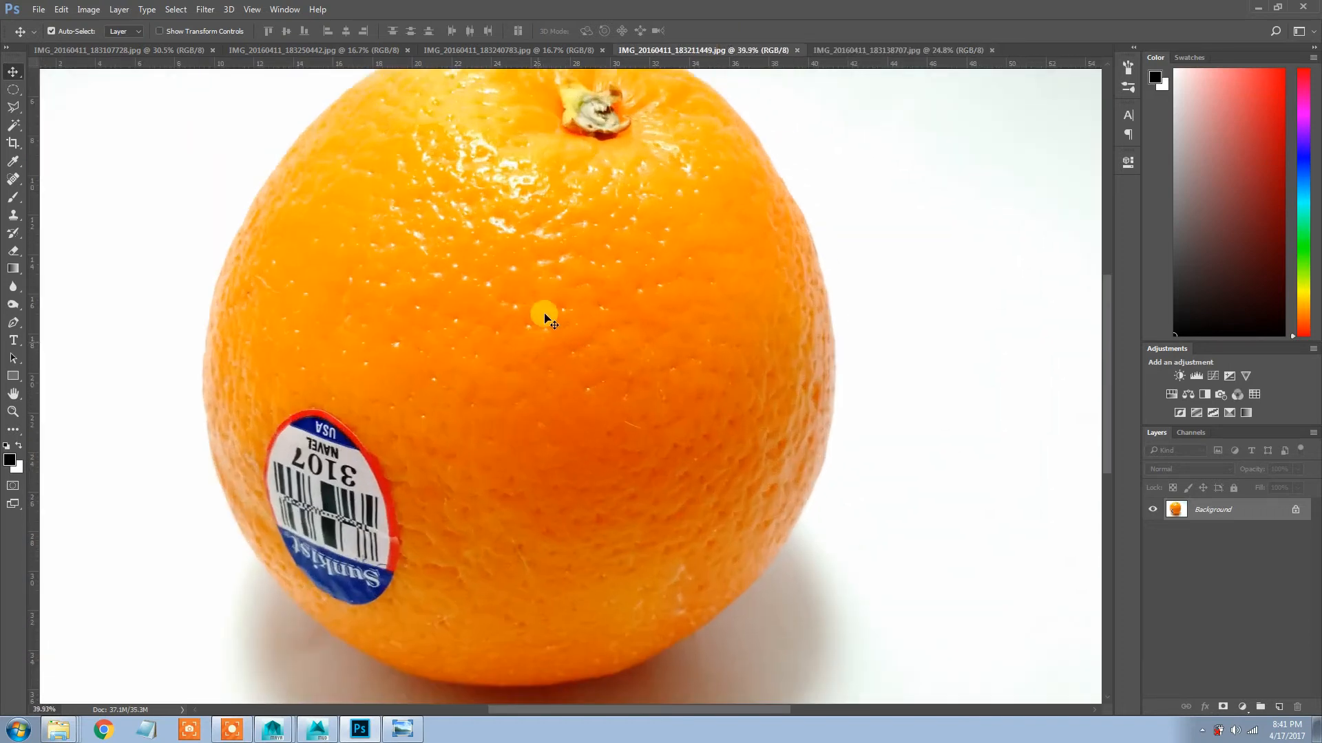
scroll(508, 304, down, 2)
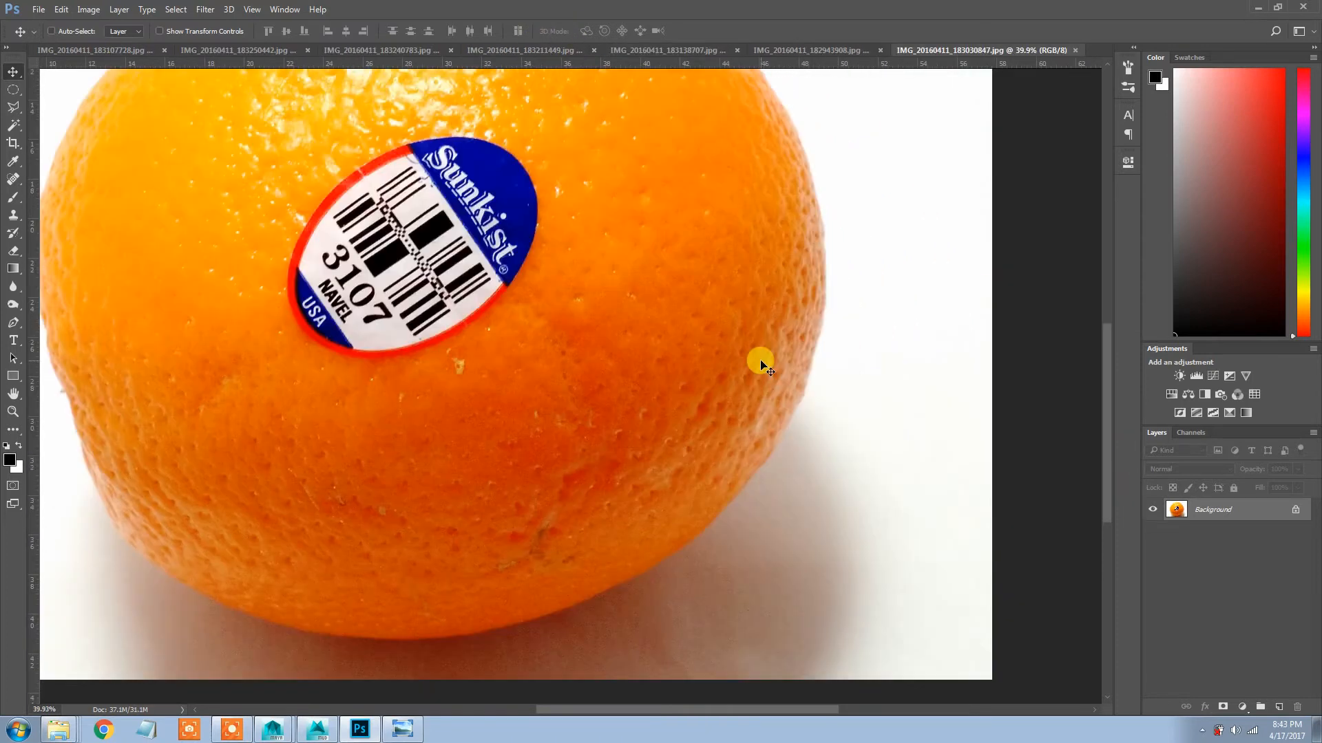
Examine the peel around the sticker and toward the lower edge of the orange in IMG_20160411_183030847.jpg
scroll(827, 362, down, 2)
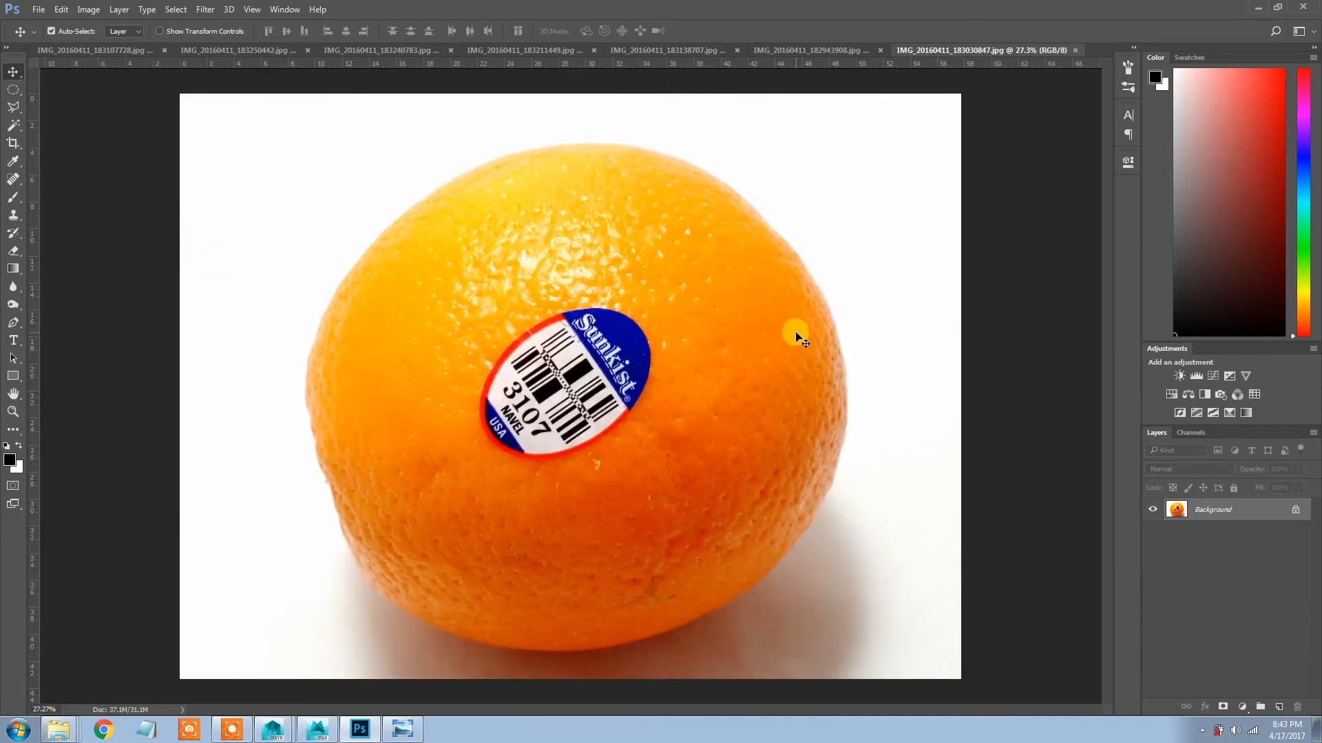
scroll(798, 338, up, 2)
scroll(761, 334, up, 1)
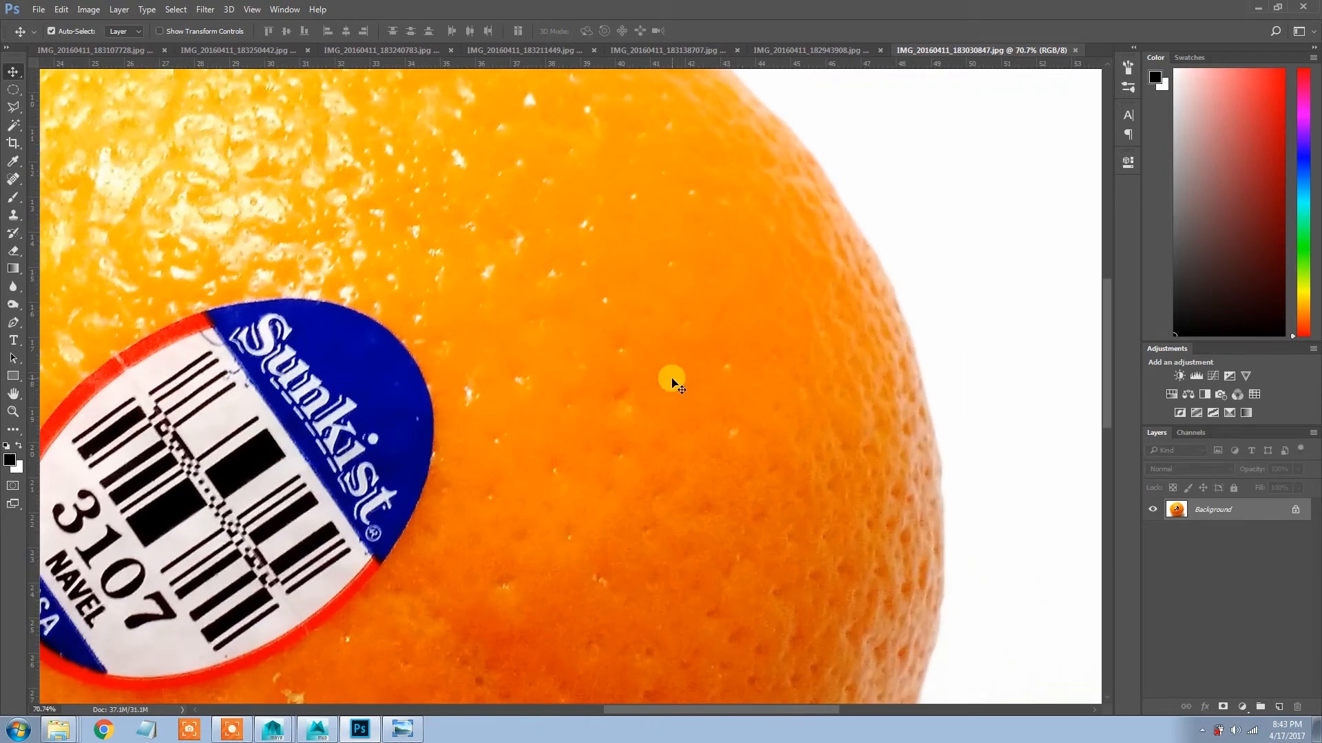
scroll(838, 269, up, 2)
drag(656, 384, 897, 413)
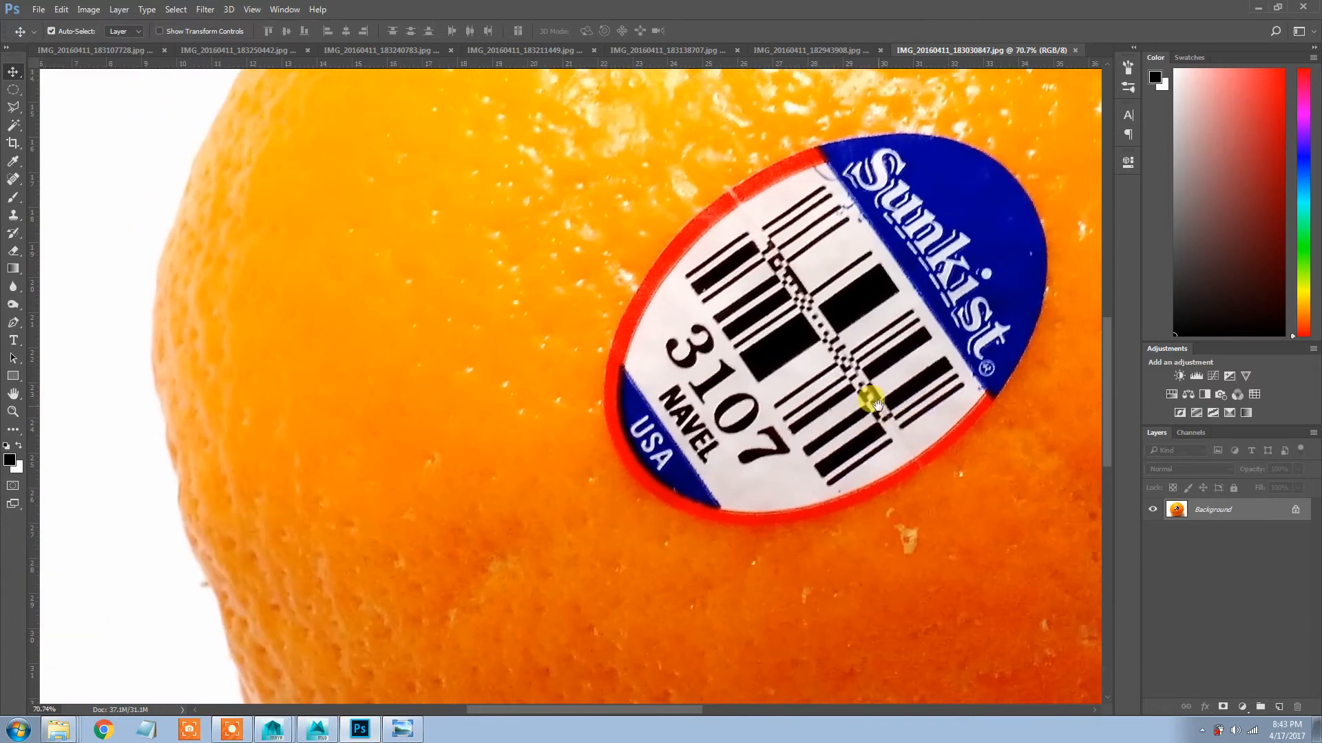
drag(562, 453, 619, 224)
drag(779, 378, 716, 234)
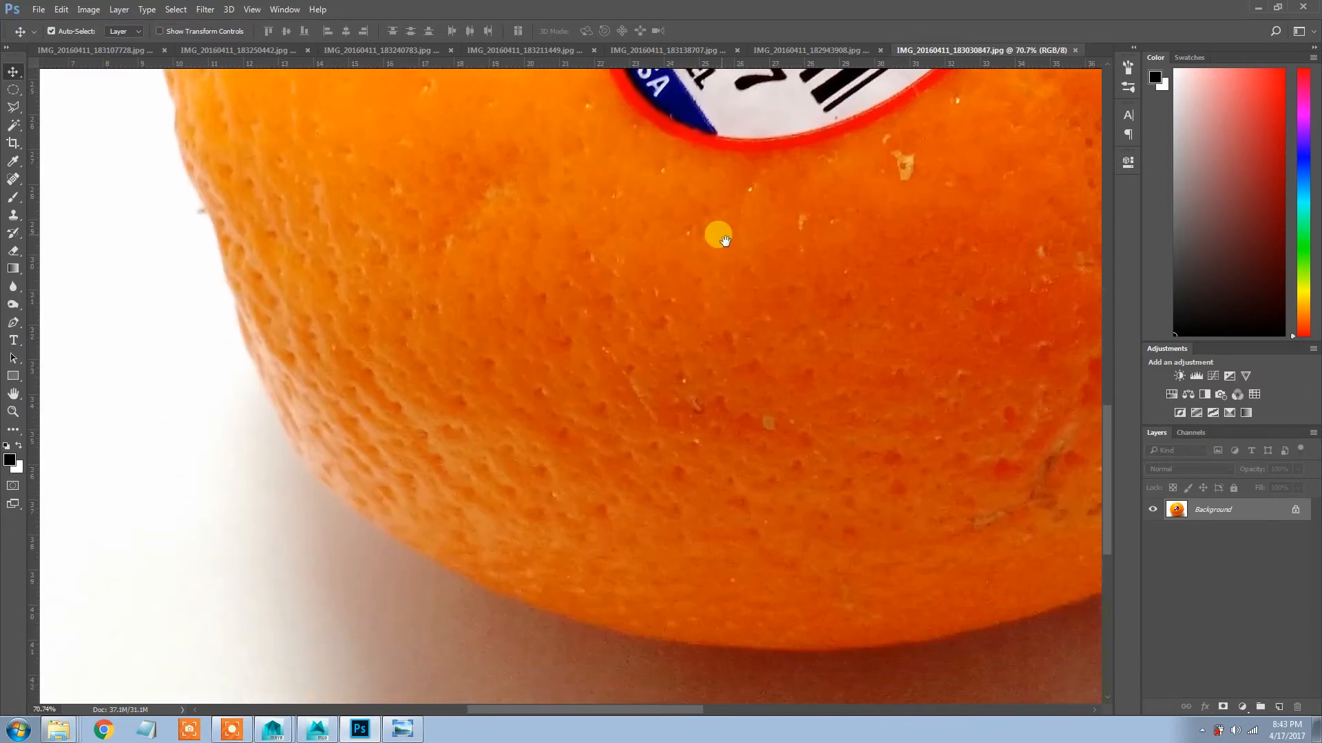
drag(712, 294, 771, 282)
drag(387, 450, 673, 440)
Inspect the individual pores and bumps along the orange's lower-left side at close range for usable stencil detail
scroll(666, 448, up, 4)
scroll(665, 451, up, 1)
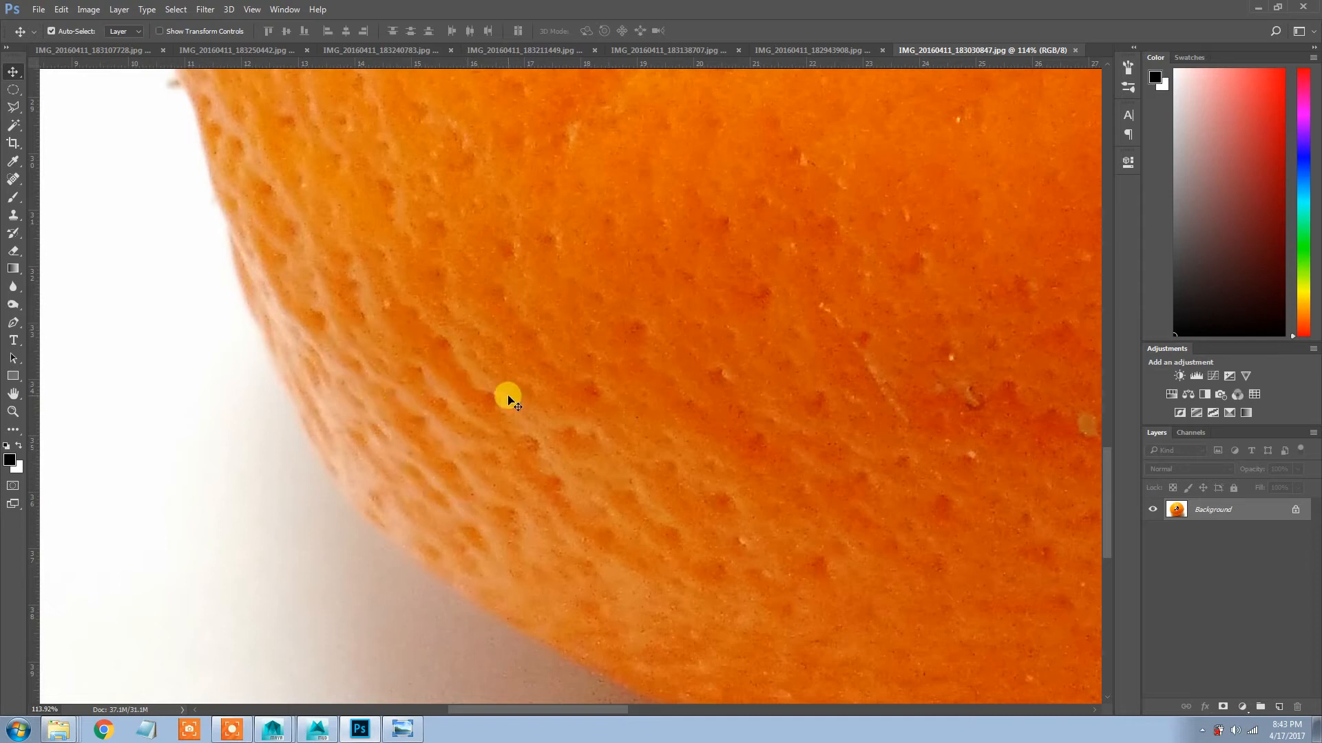
drag(386, 287, 372, 506)
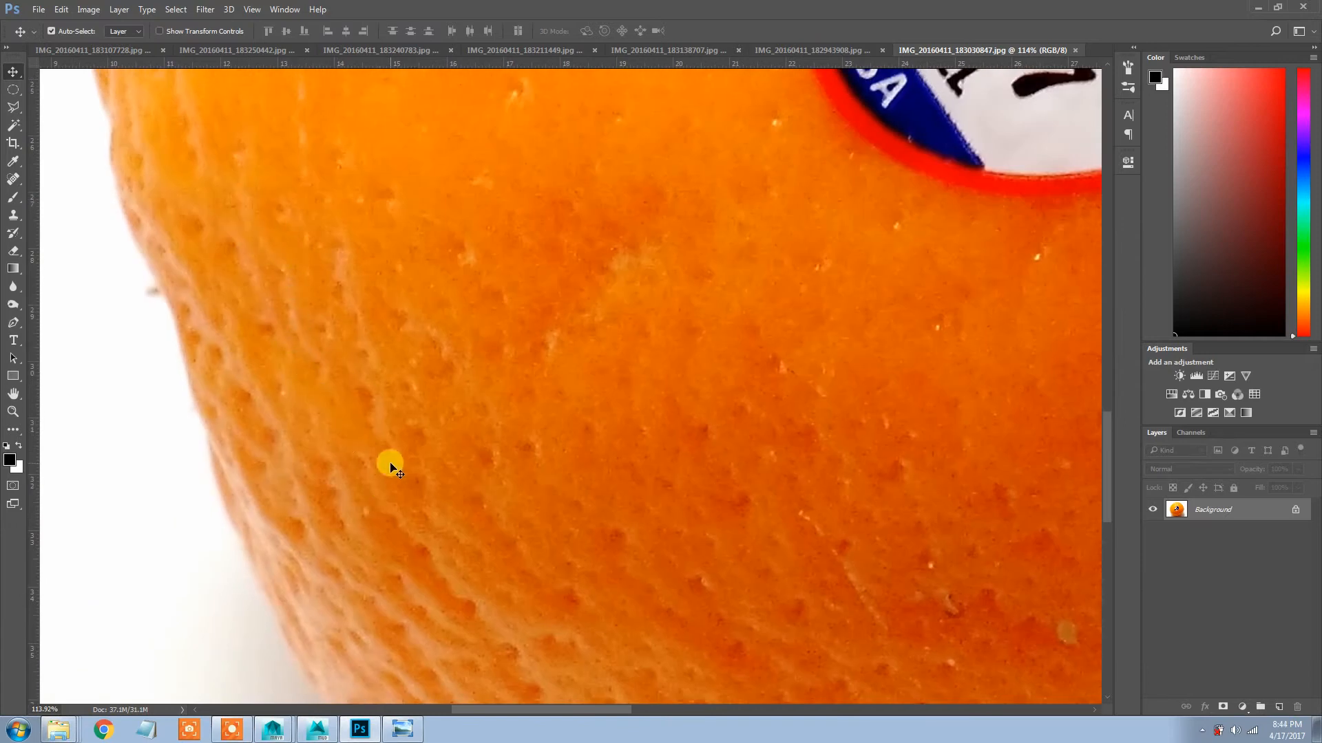
drag(555, 486, 463, 333)
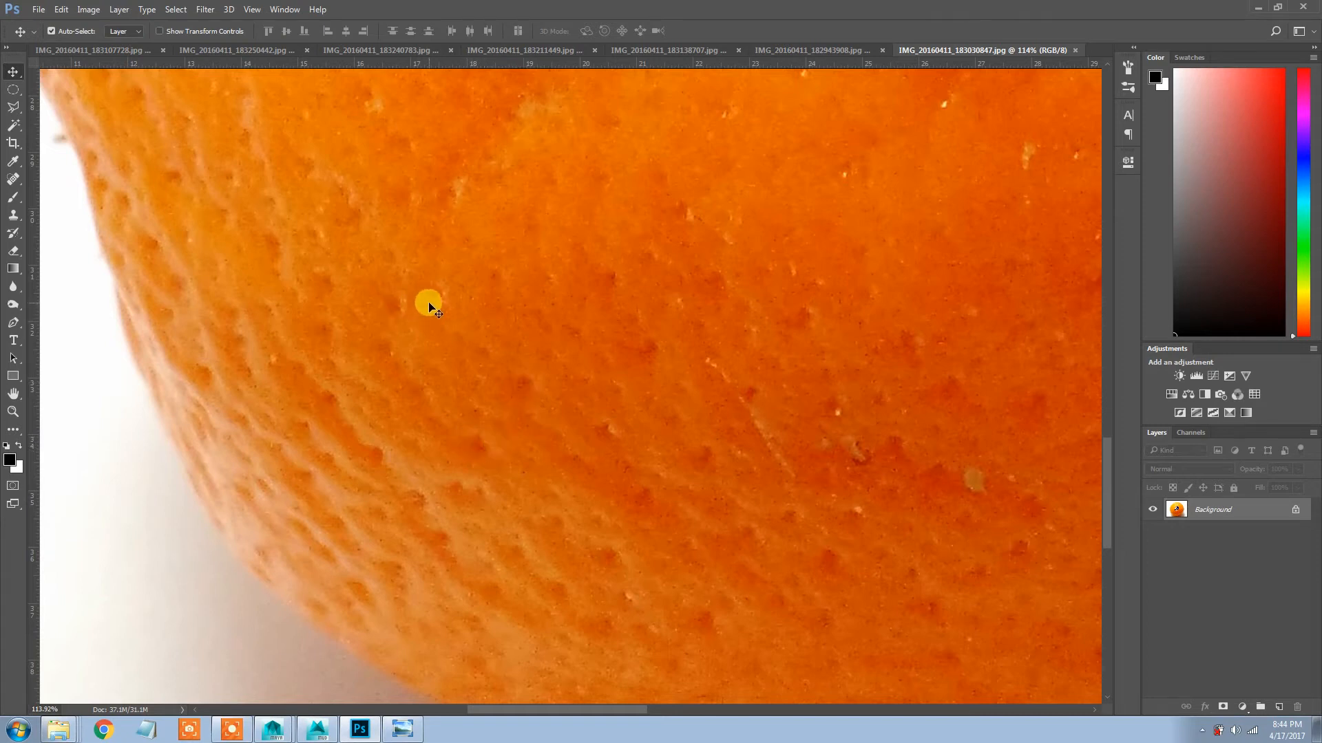
scroll(693, 338, down, 2)
scroll(496, 458, up, 3)
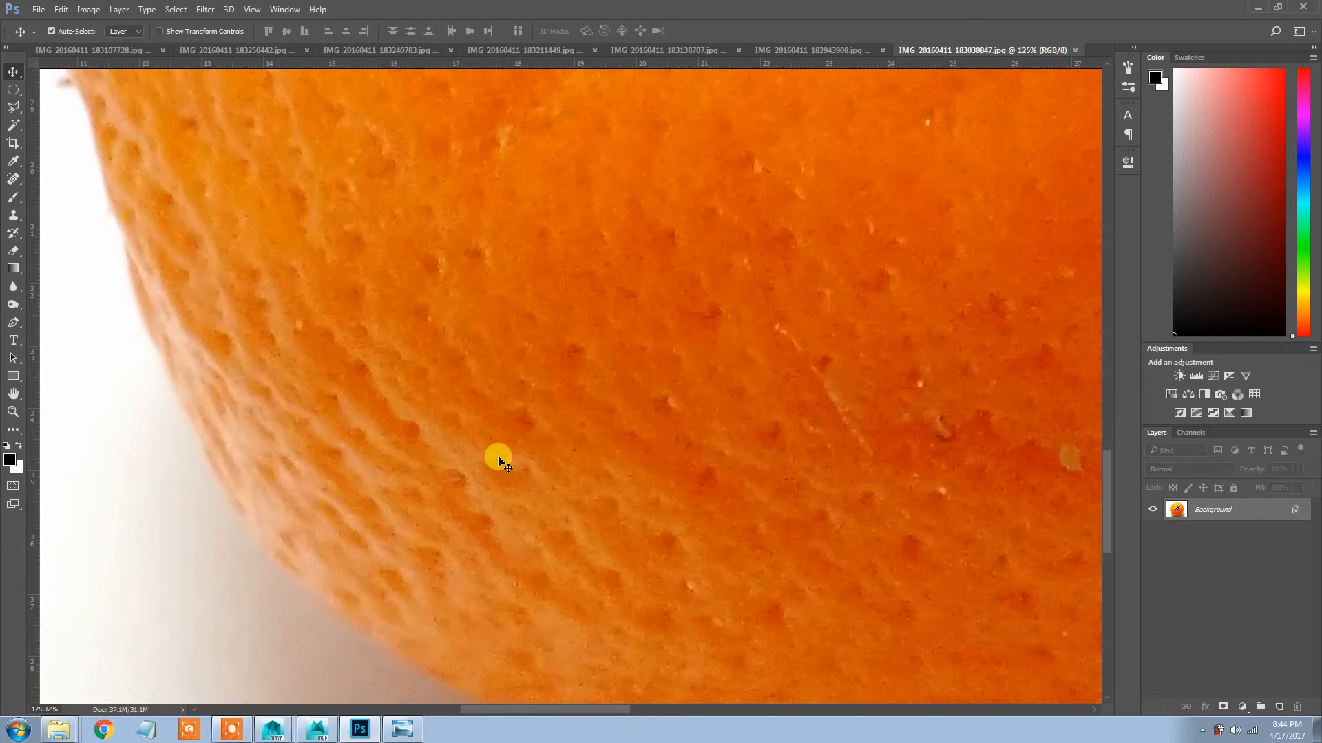
drag(612, 336, 662, 473)
drag(329, 382, 446, 444)
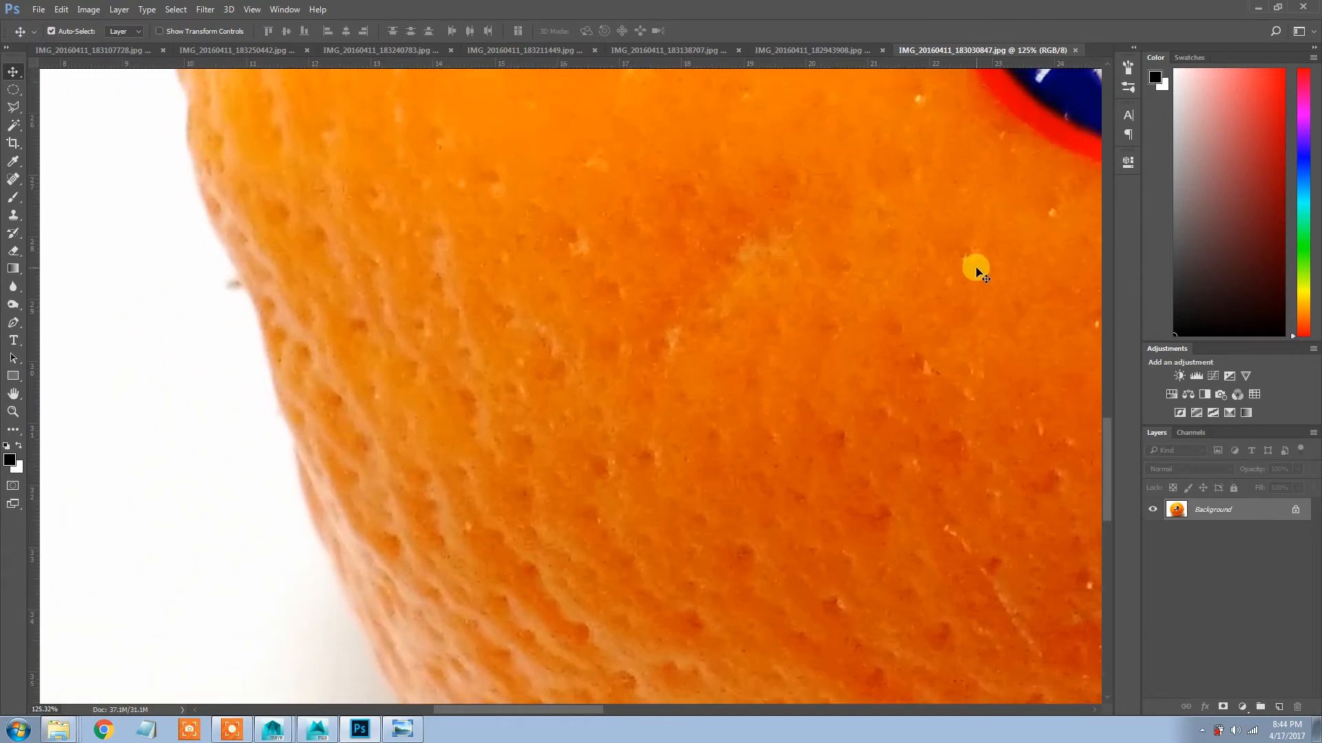
scroll(743, 316, down, 2)
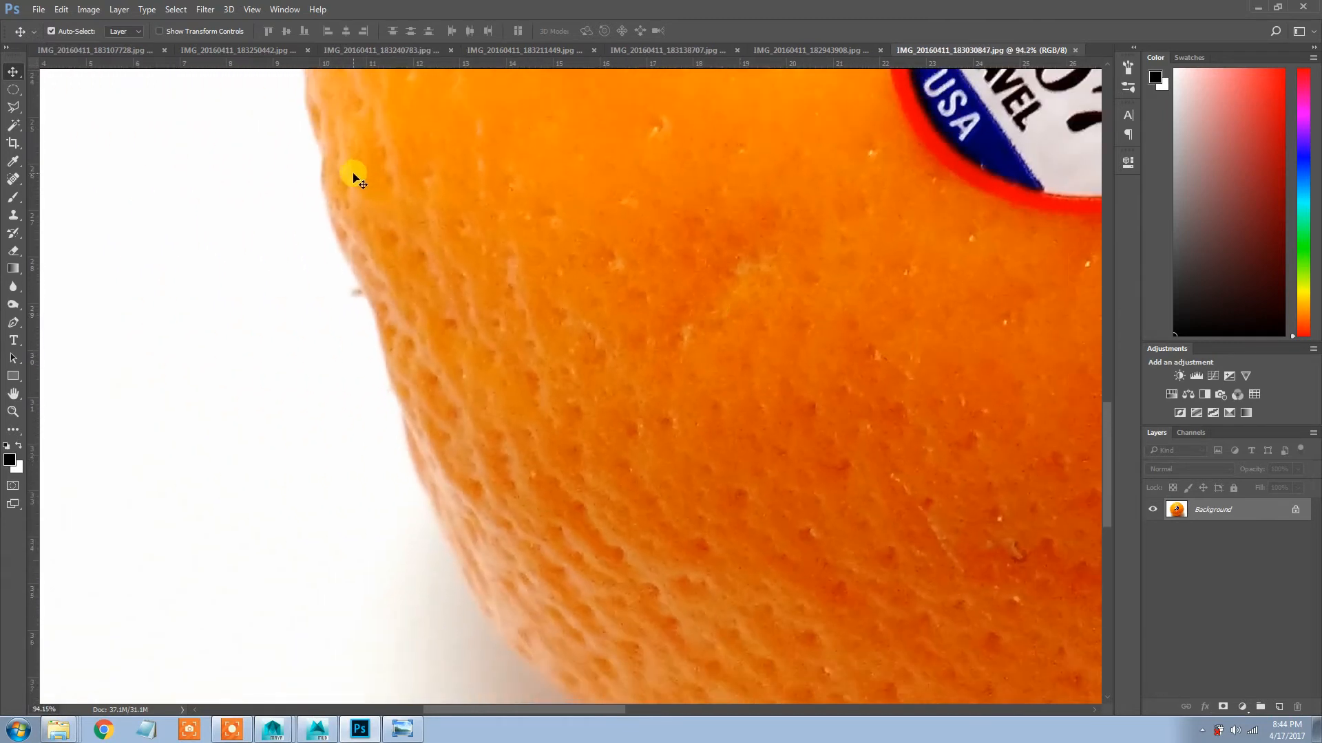
scroll(643, 410, down, 2)
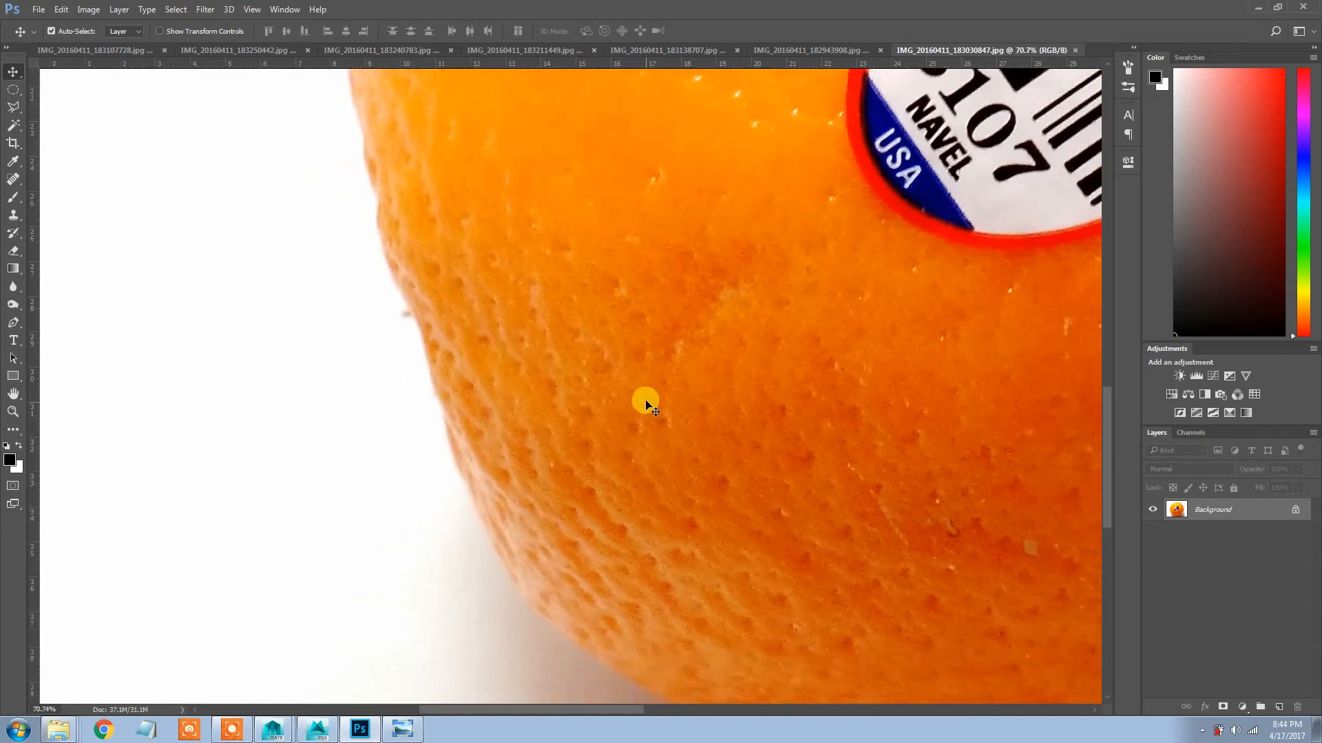
Examine the peel around the sticker, the shaded lower side and the highlights in IMG_20160411_183030847.jpg
drag(646, 275, 540, 483)
drag(589, 258, 384, 412)
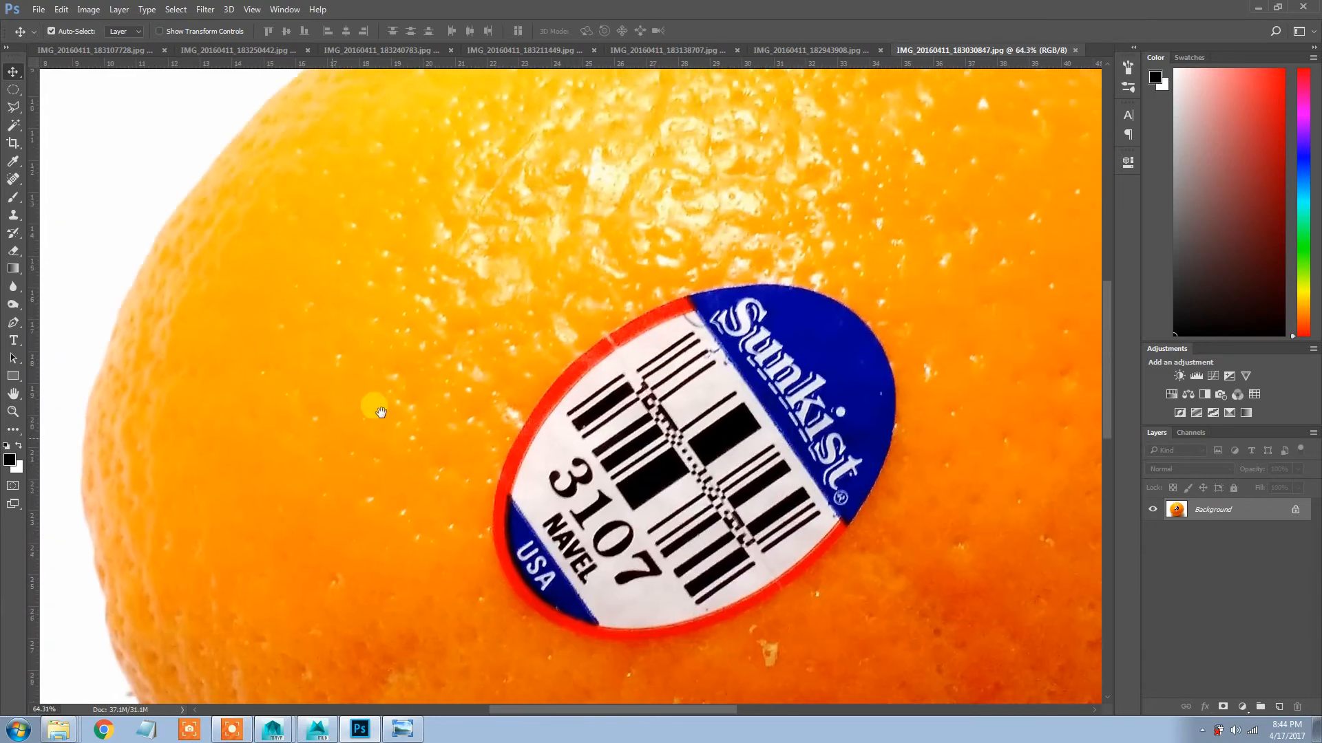
drag(782, 368, 454, 102)
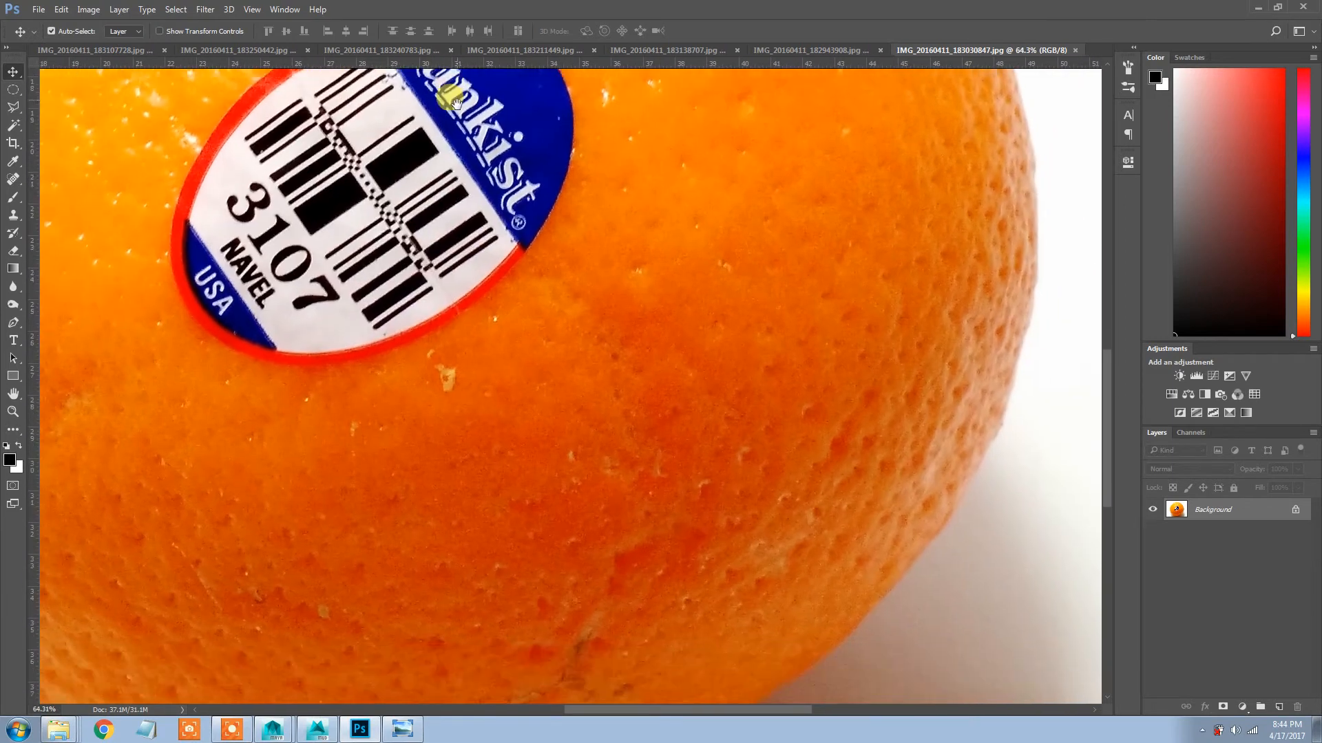
scroll(787, 490, up, 3)
scroll(813, 420, down, 5)
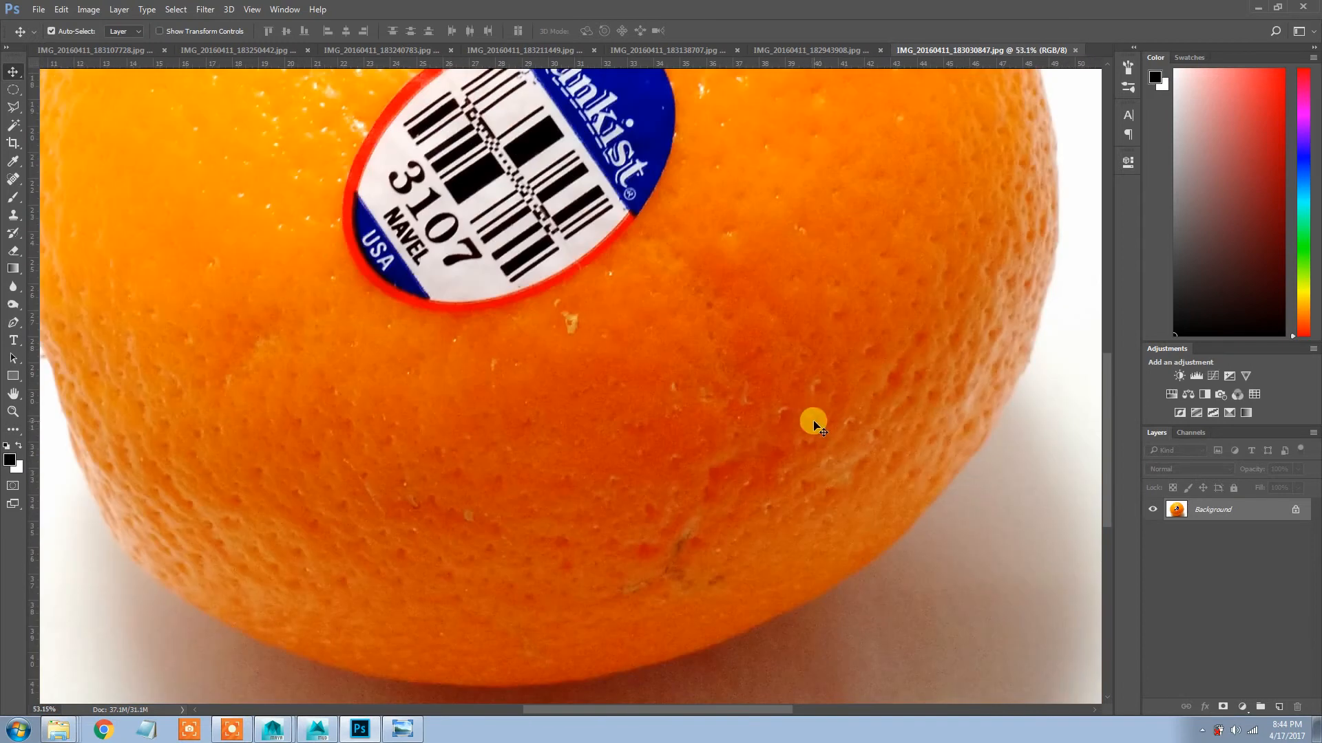
drag(829, 319, 791, 621)
drag(589, 451, 650, 371)
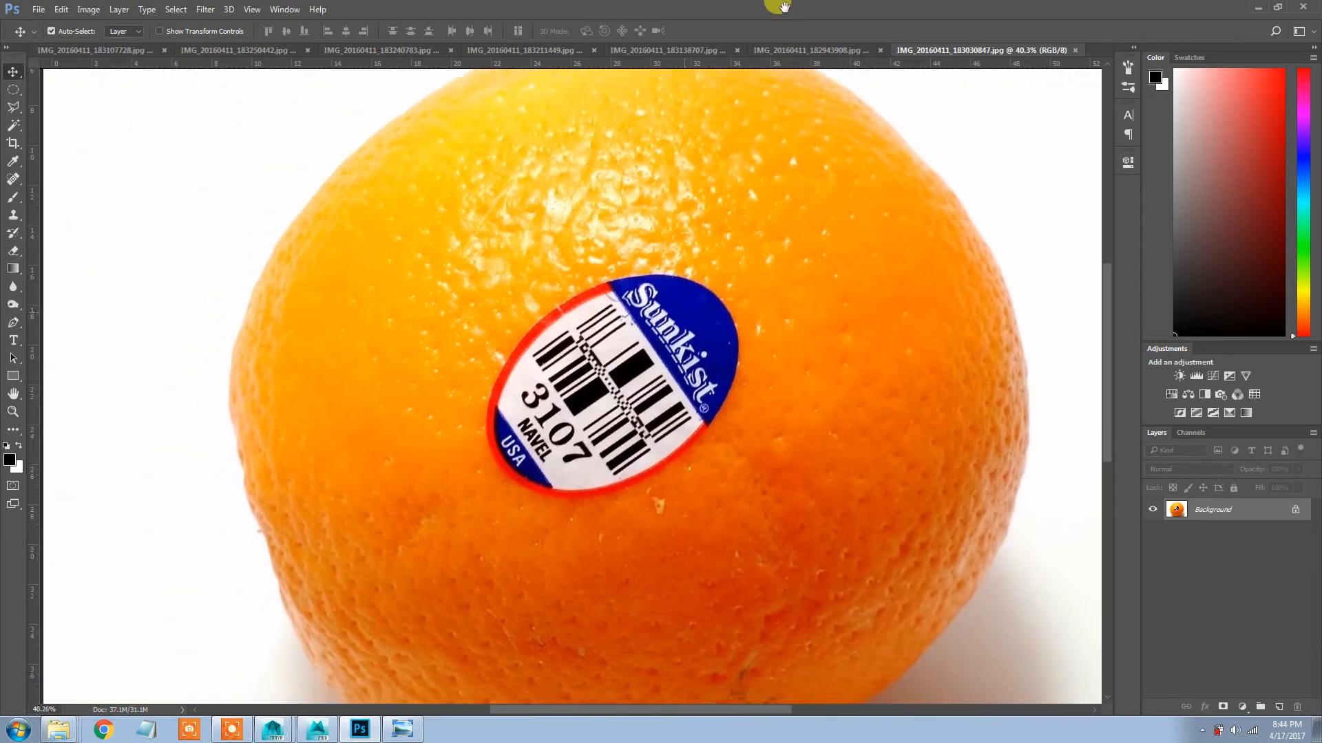
Compare the pores and blemishes in IMG_20160411_183138707.jpg with the peel texture in IMG_20160411_183211449.jpg
click(780, 50)
click(665, 50)
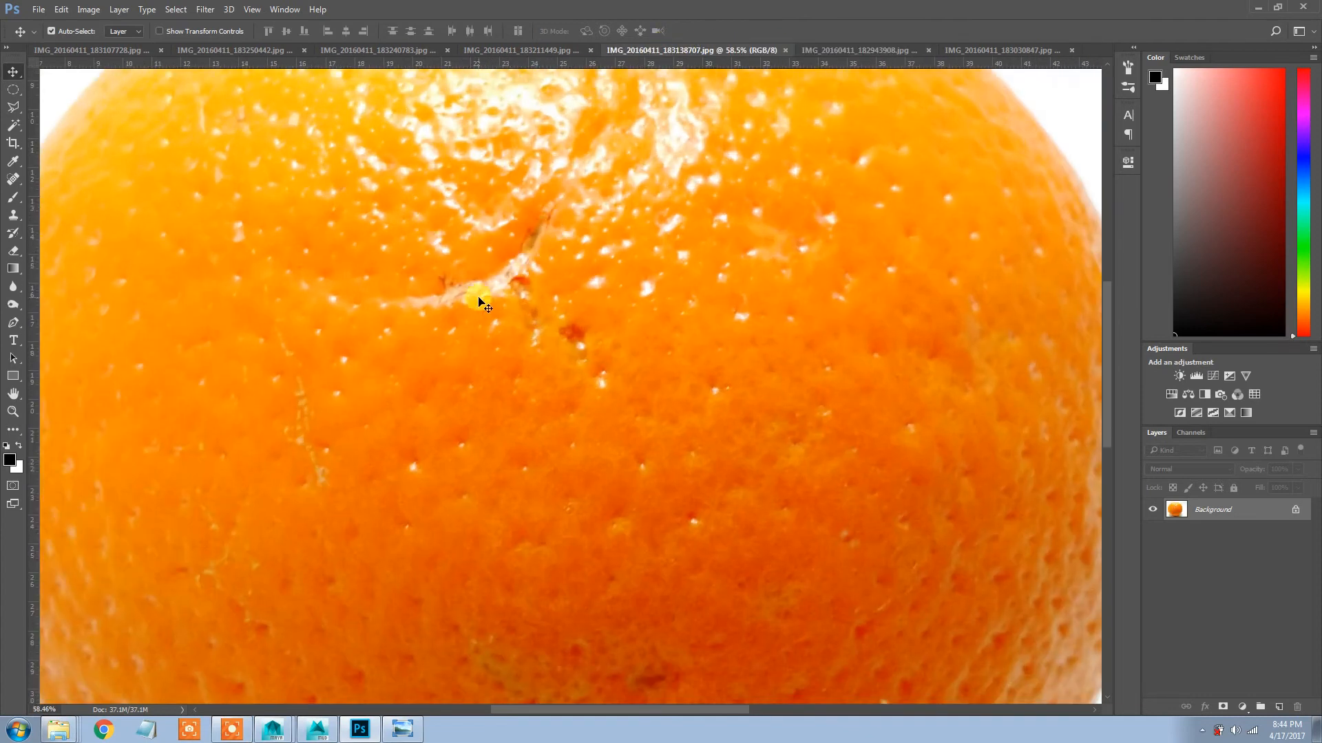
drag(640, 452, 644, 198)
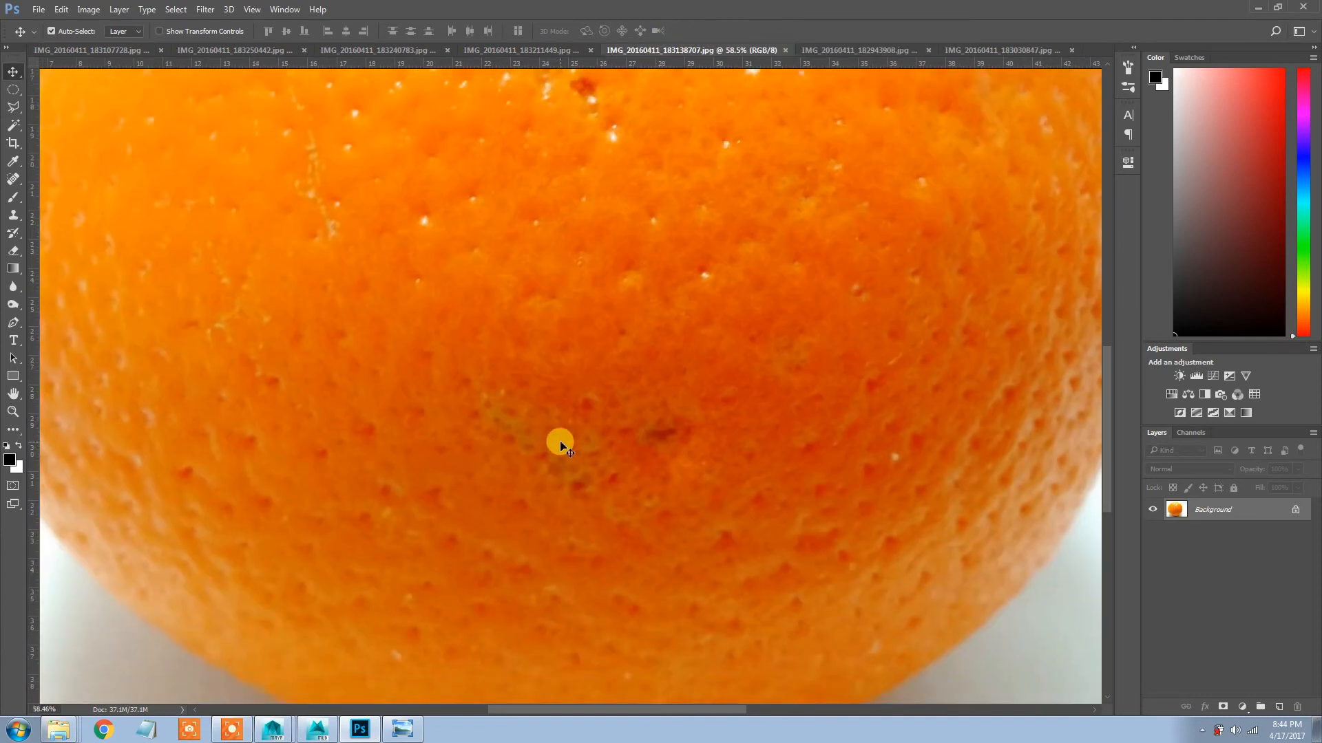
scroll(575, 447, up, 2)
scroll(581, 413, down, 3)
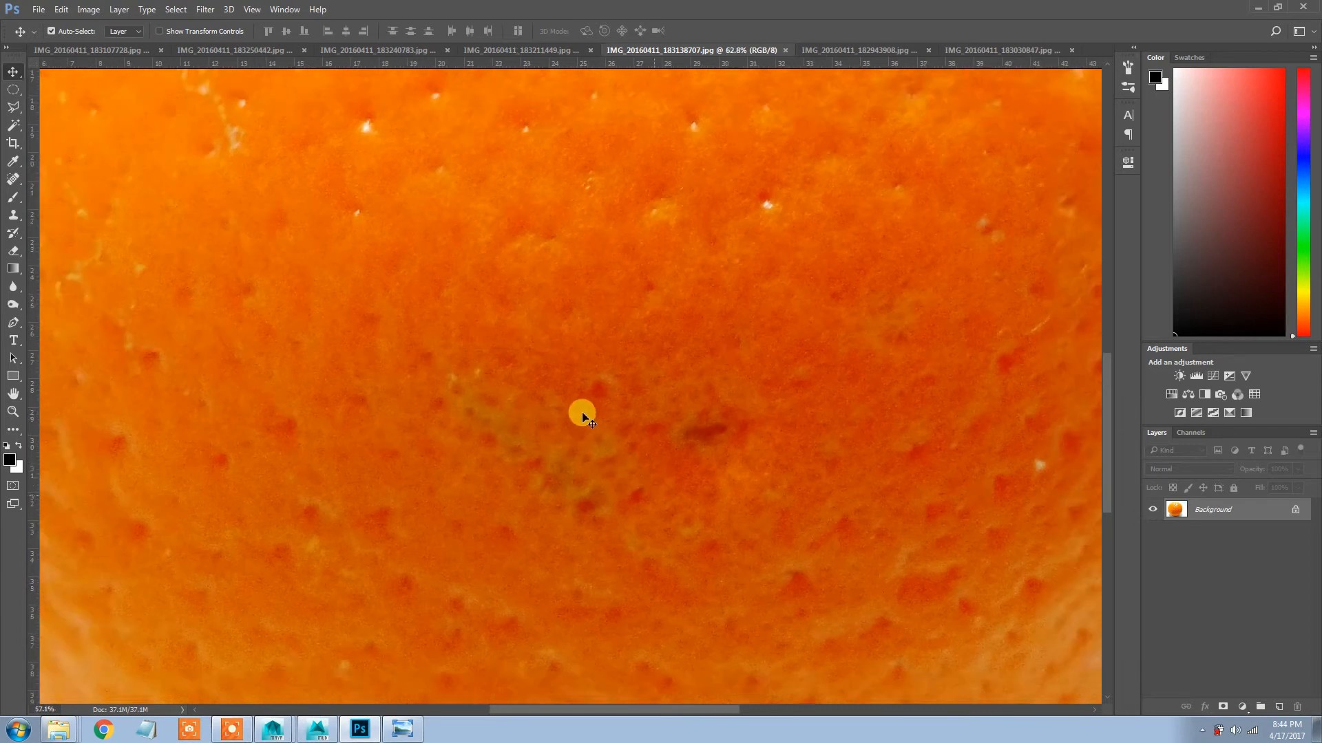
click(489, 52)
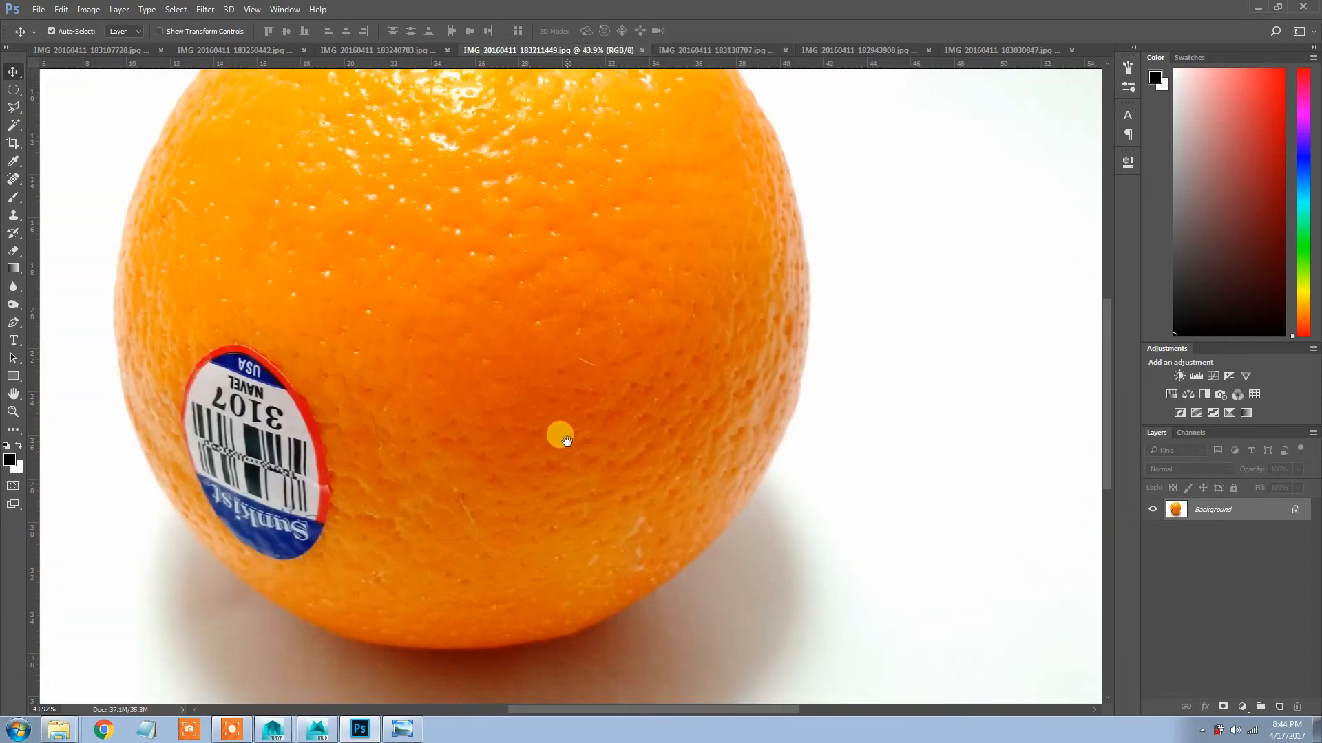
drag(557, 434, 602, 413)
scroll(596, 408, up, 2)
drag(477, 424, 617, 552)
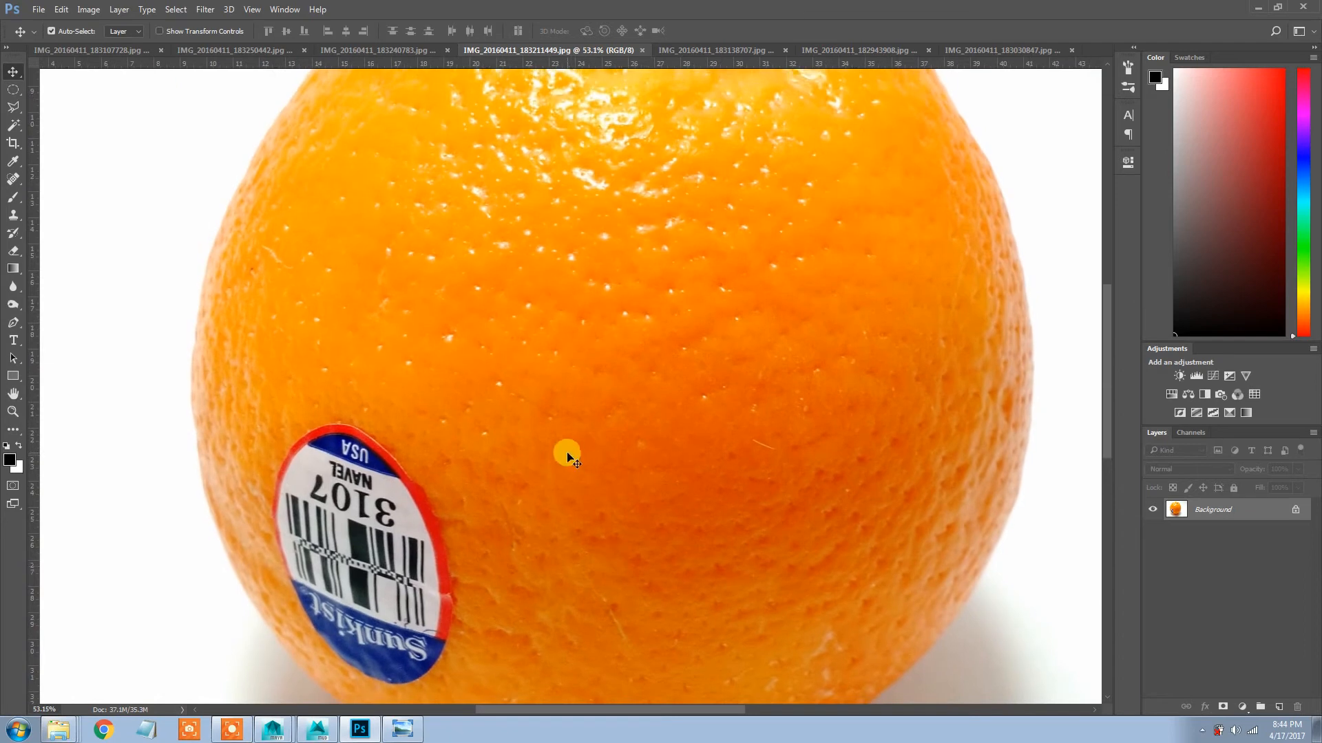
In IMG_20160411_183240783.jpg, duplicate the Background layer and hide the original
click(399, 47)
scroll(430, 320, up, 3)
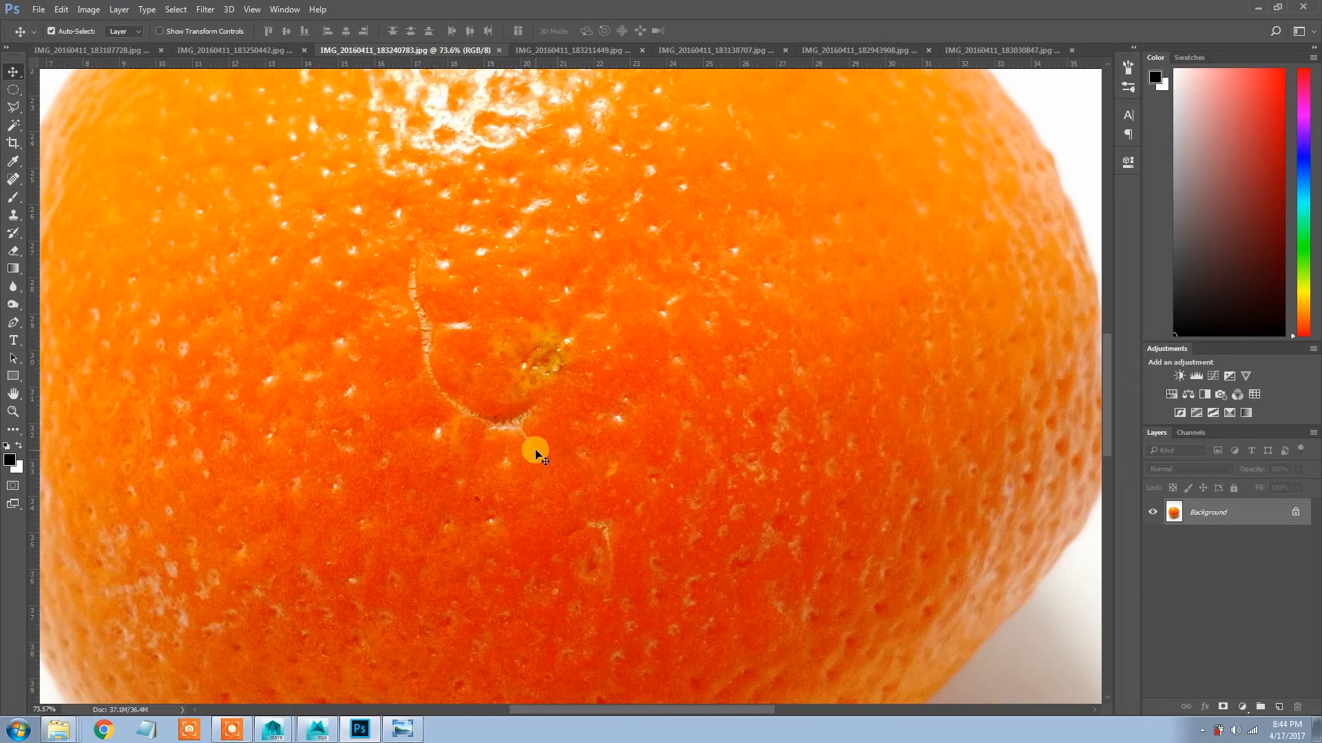
scroll(513, 455, down, 2)
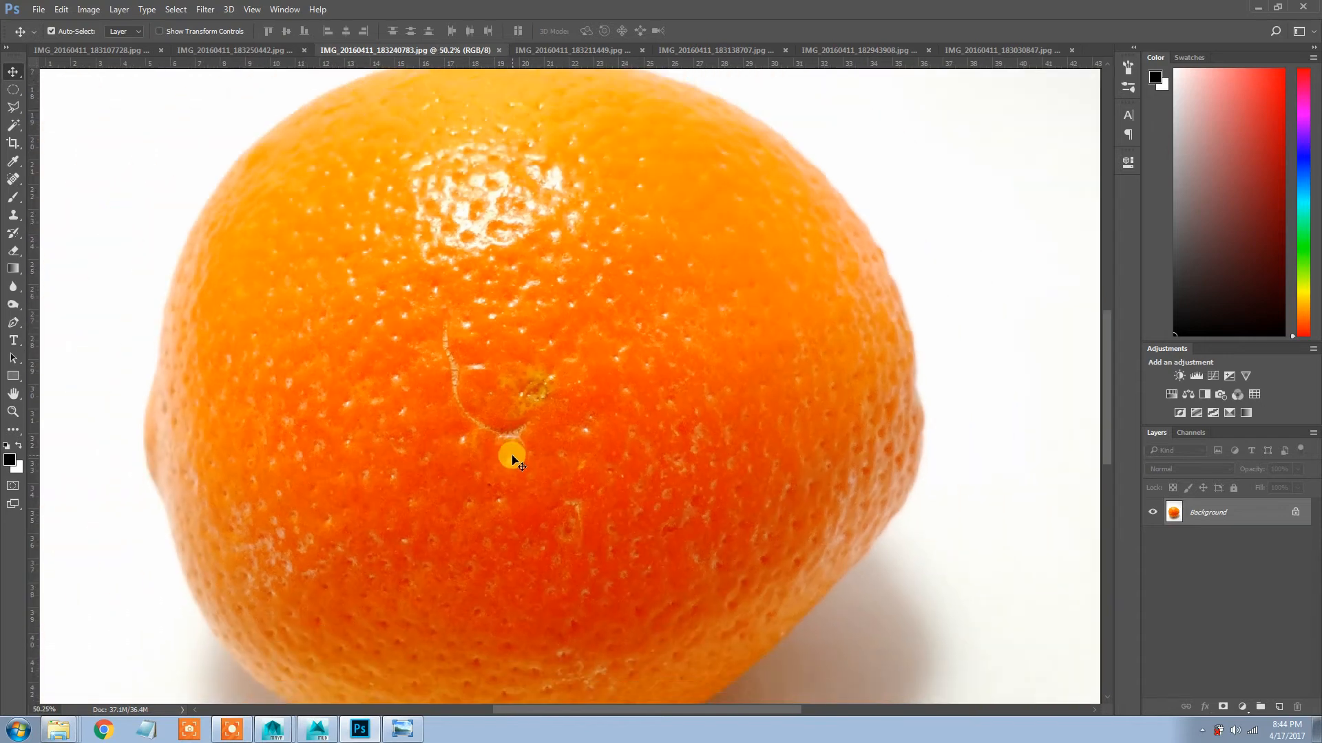
scroll(518, 460, down, 3)
scroll(519, 460, up, 2)
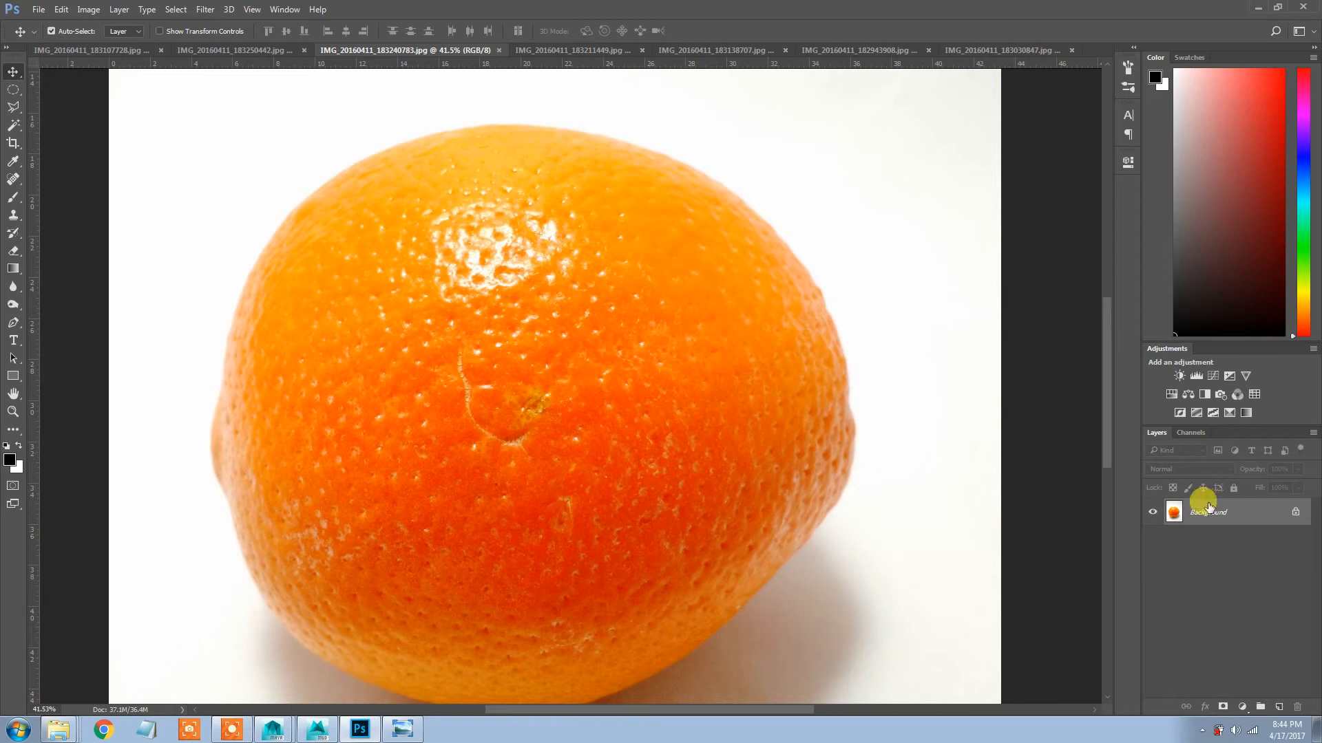
key(ctrl+j)
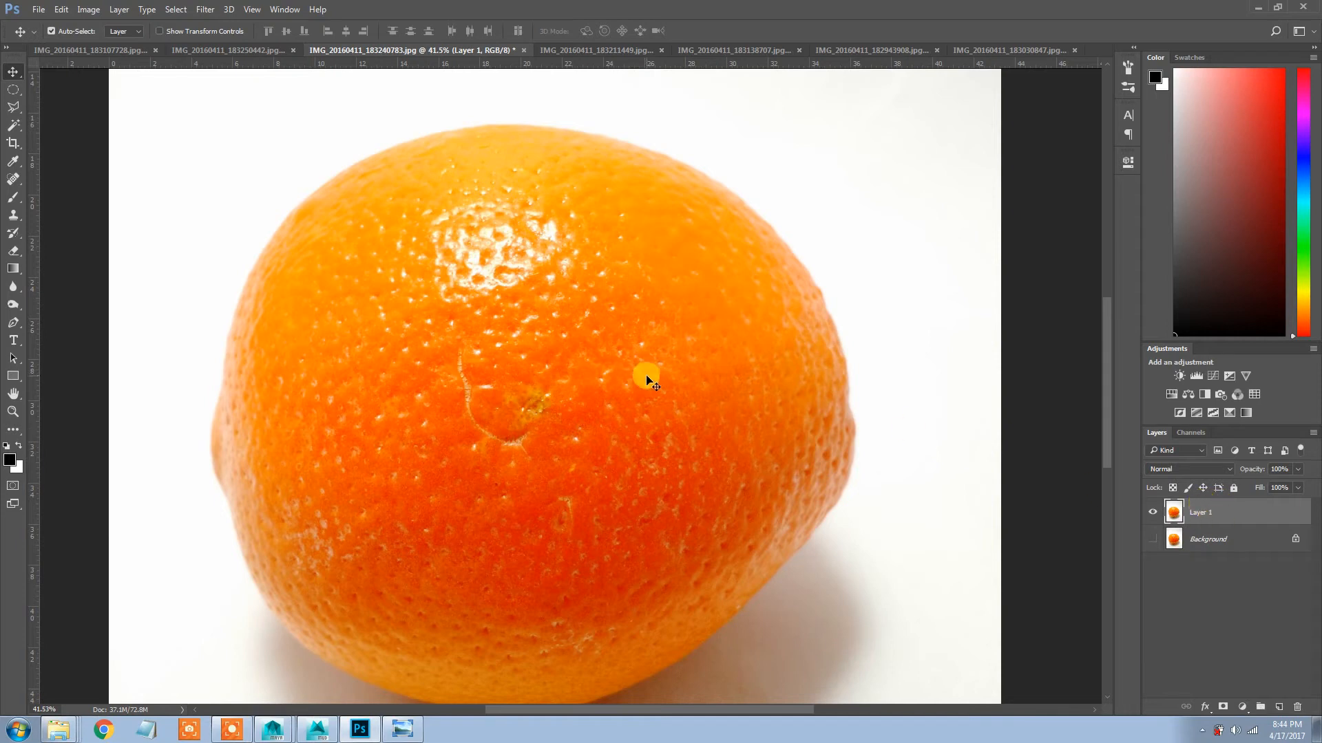
Select a circular area of peel around the curved scar on Layer 1 and turn it into a layer mask
click(9, 90)
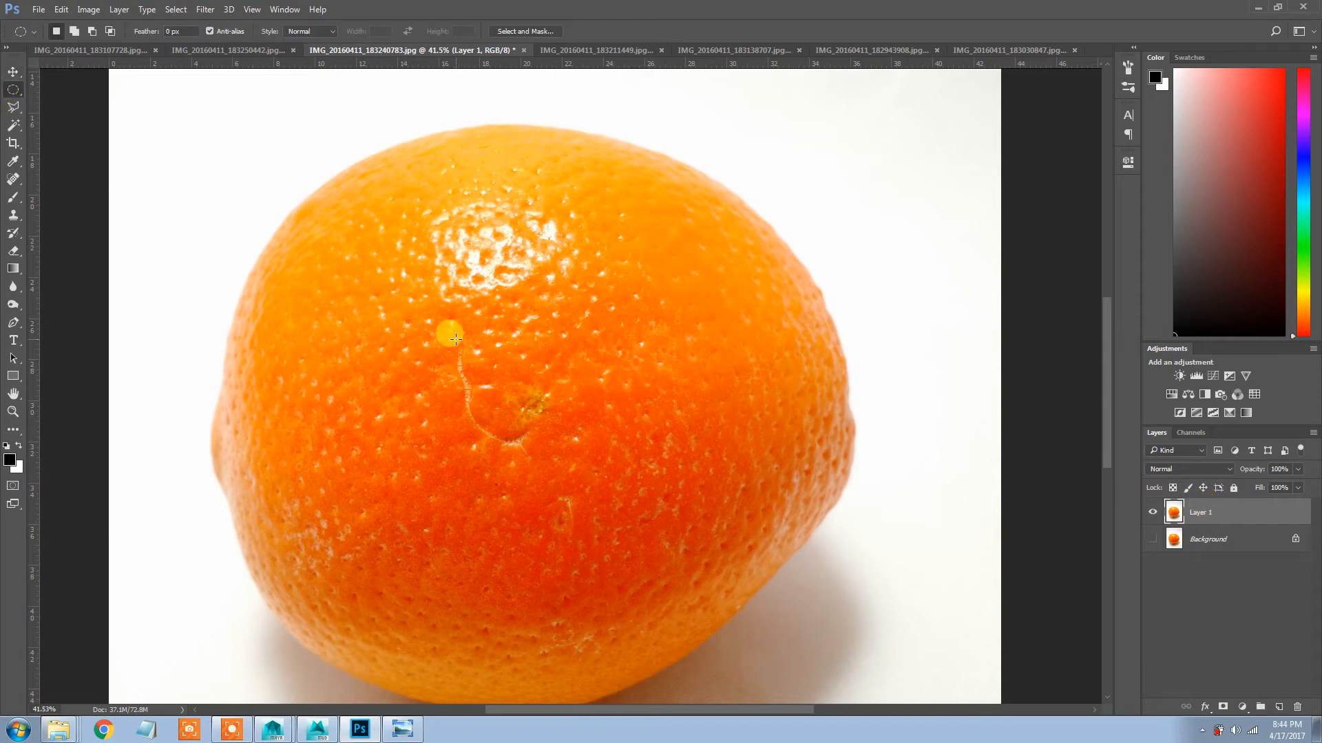
drag(646, 472, 742, 563)
click(1223, 708)
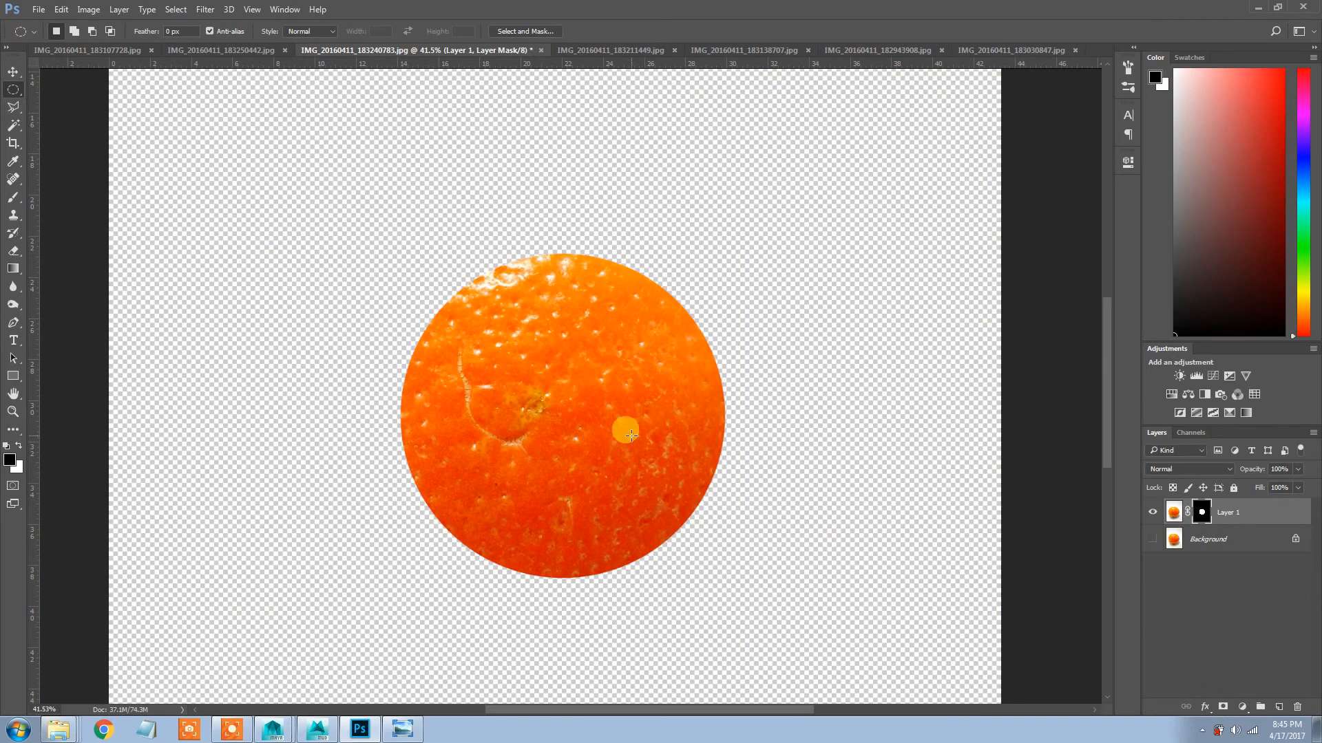
Feather the circular layer mask on Layer 1 by about 38.9 px
scroll(631, 435, up, 2)
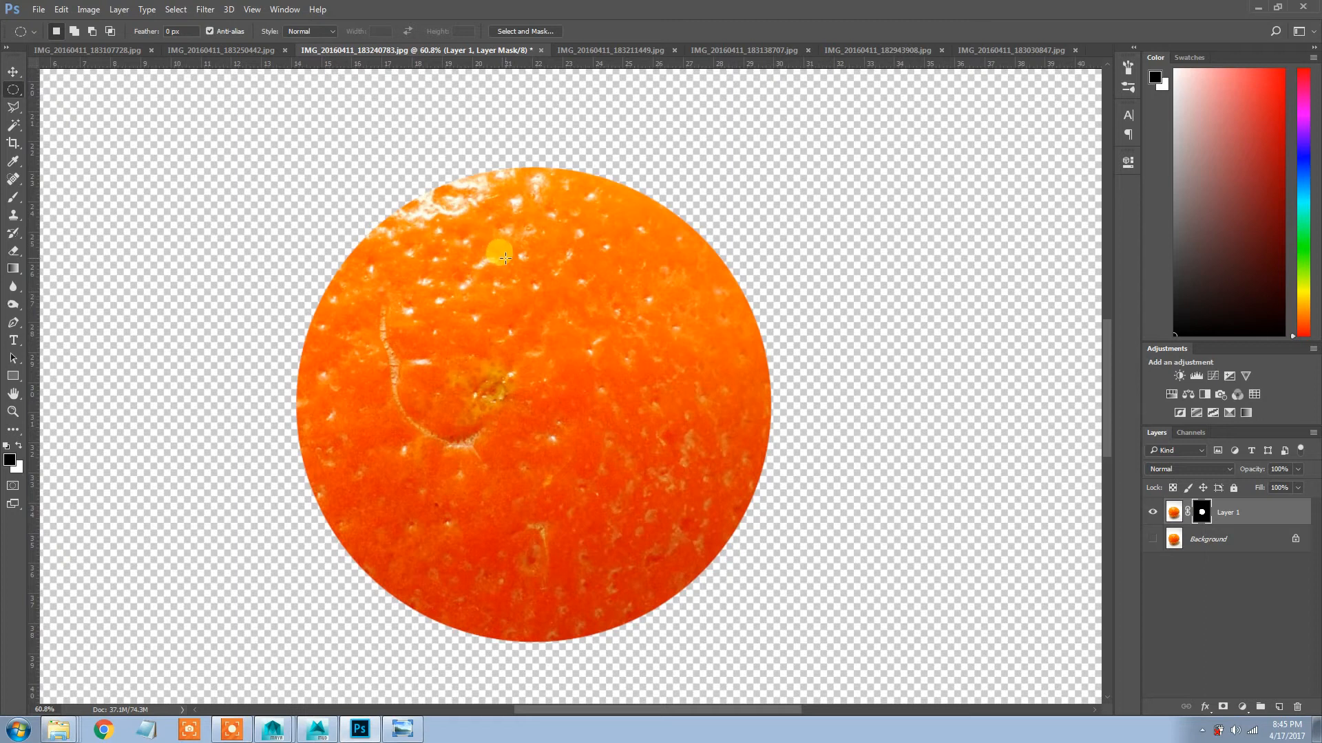
key(v)
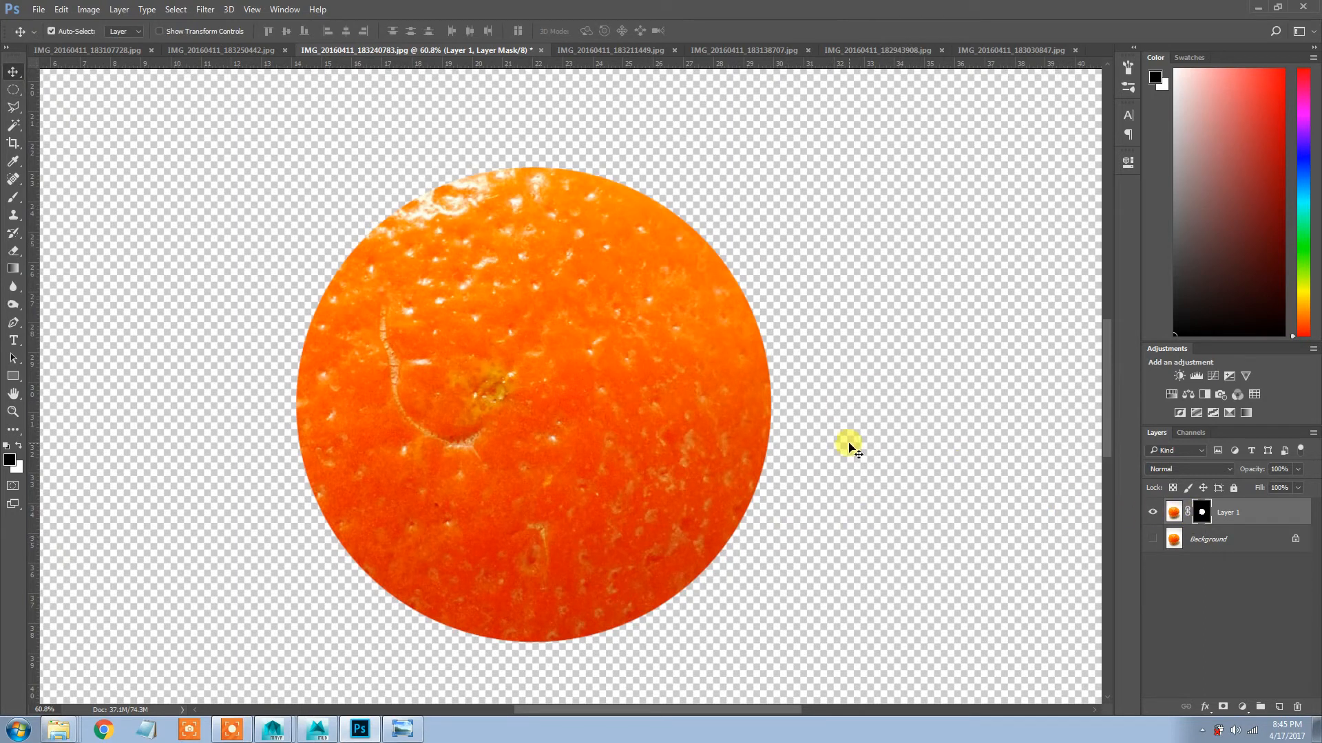
double_click(1202, 517)
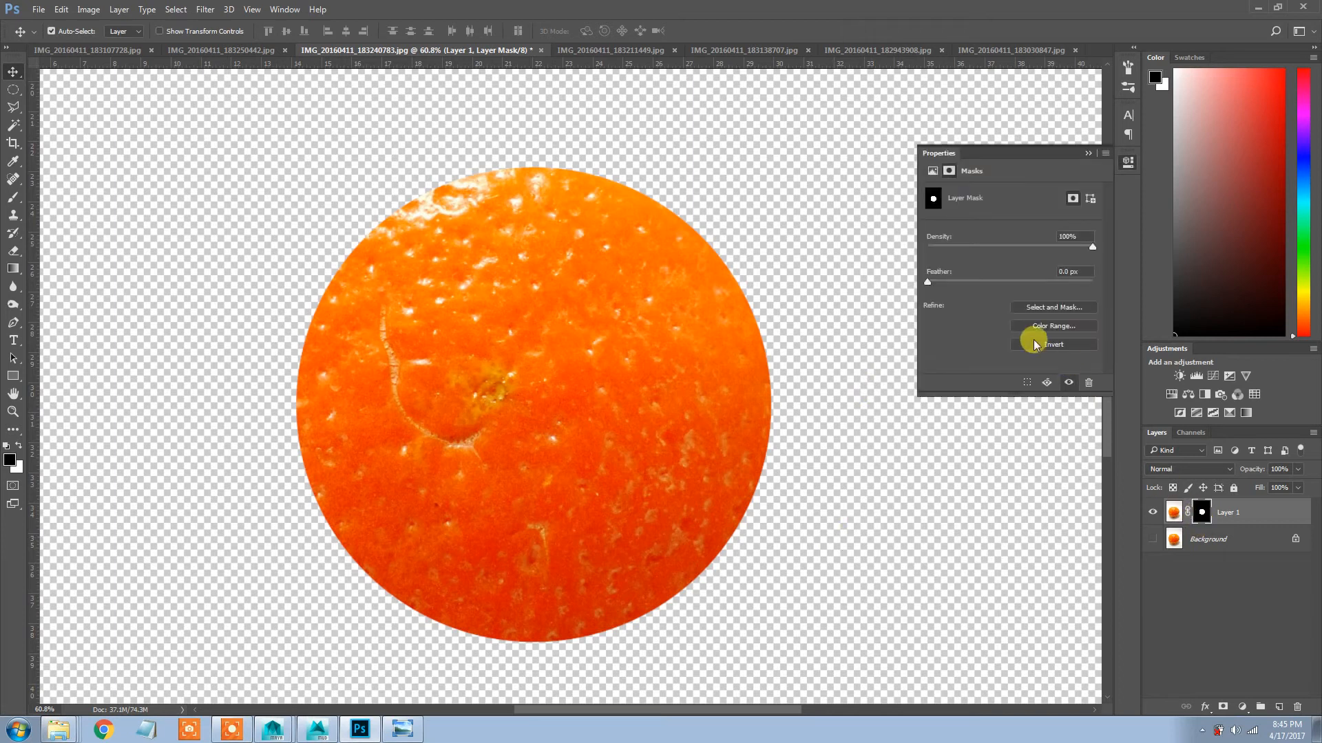
drag(927, 282, 1011, 281)
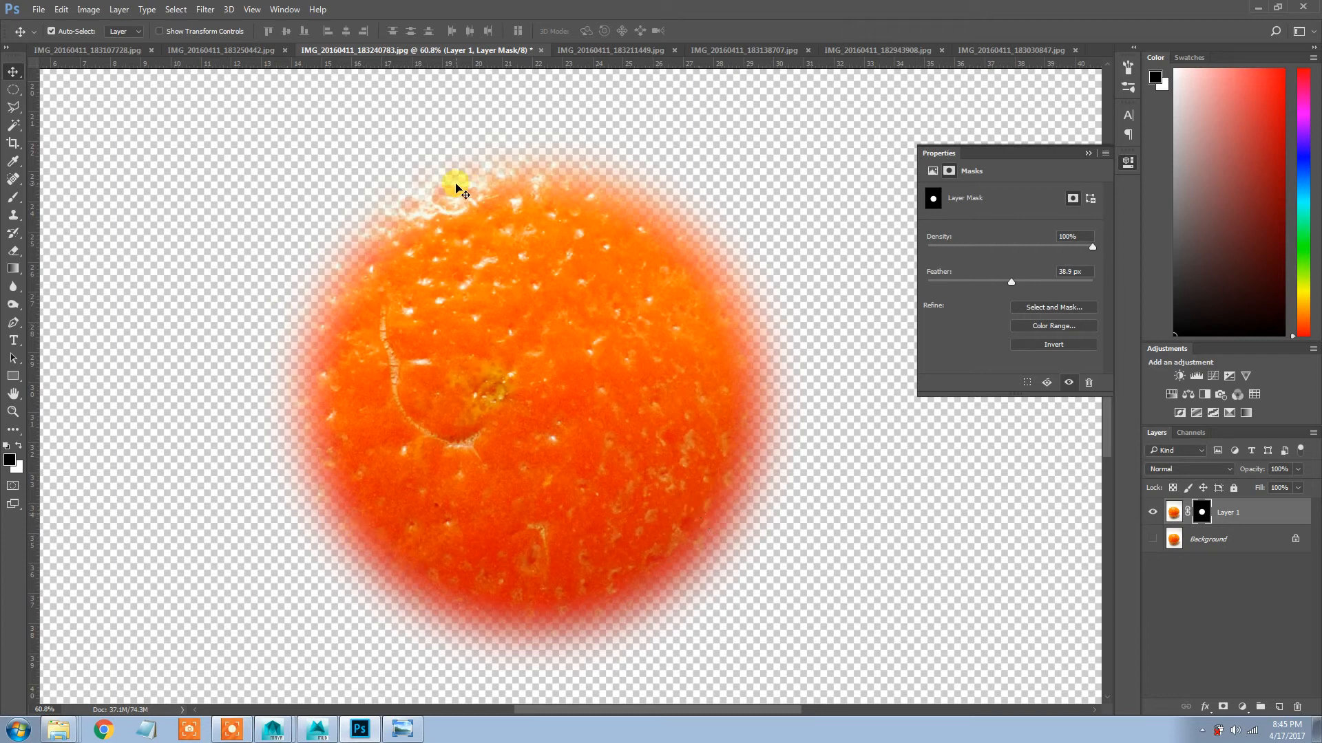
click(1128, 162)
Add a Black & White adjustment layer with the Default preset above the masked peel layer
scroll(462, 400, down, 2)
scroll(463, 400, down, 3)
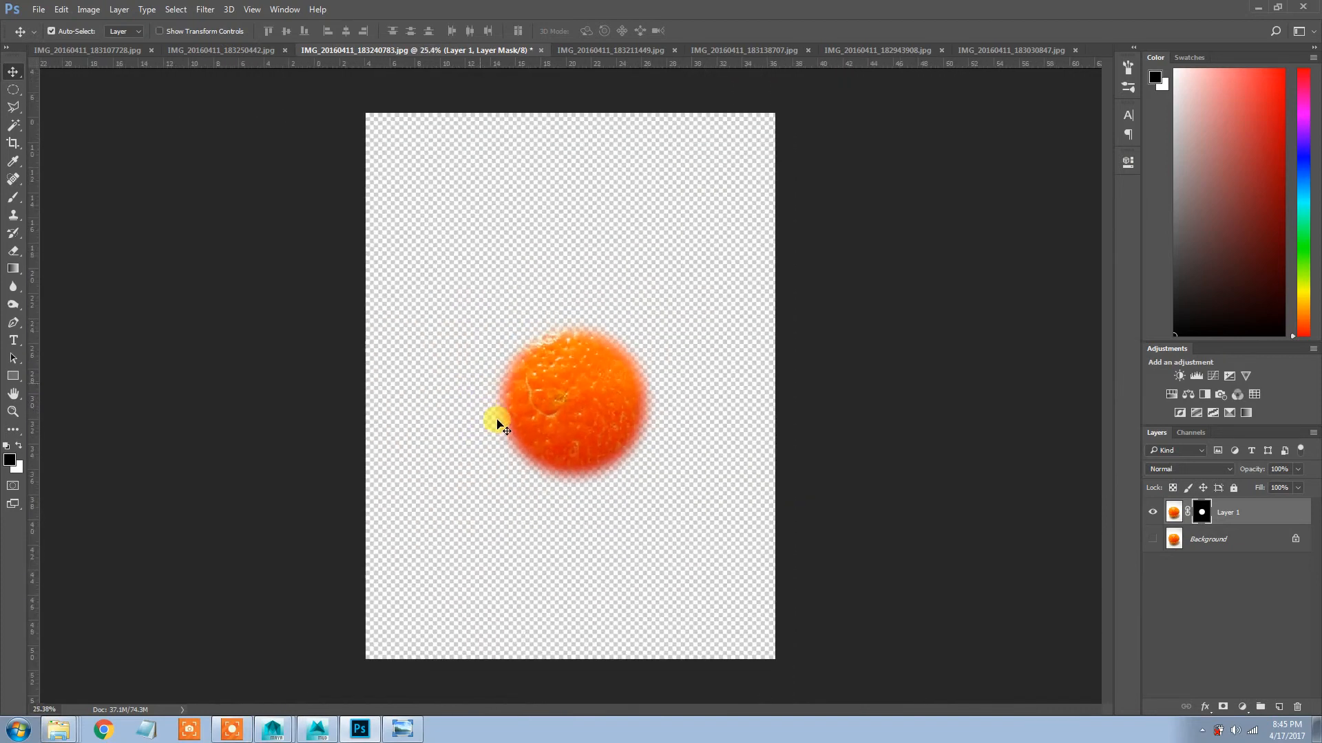
scroll(496, 422, up, 4)
scroll(539, 437, up, 4)
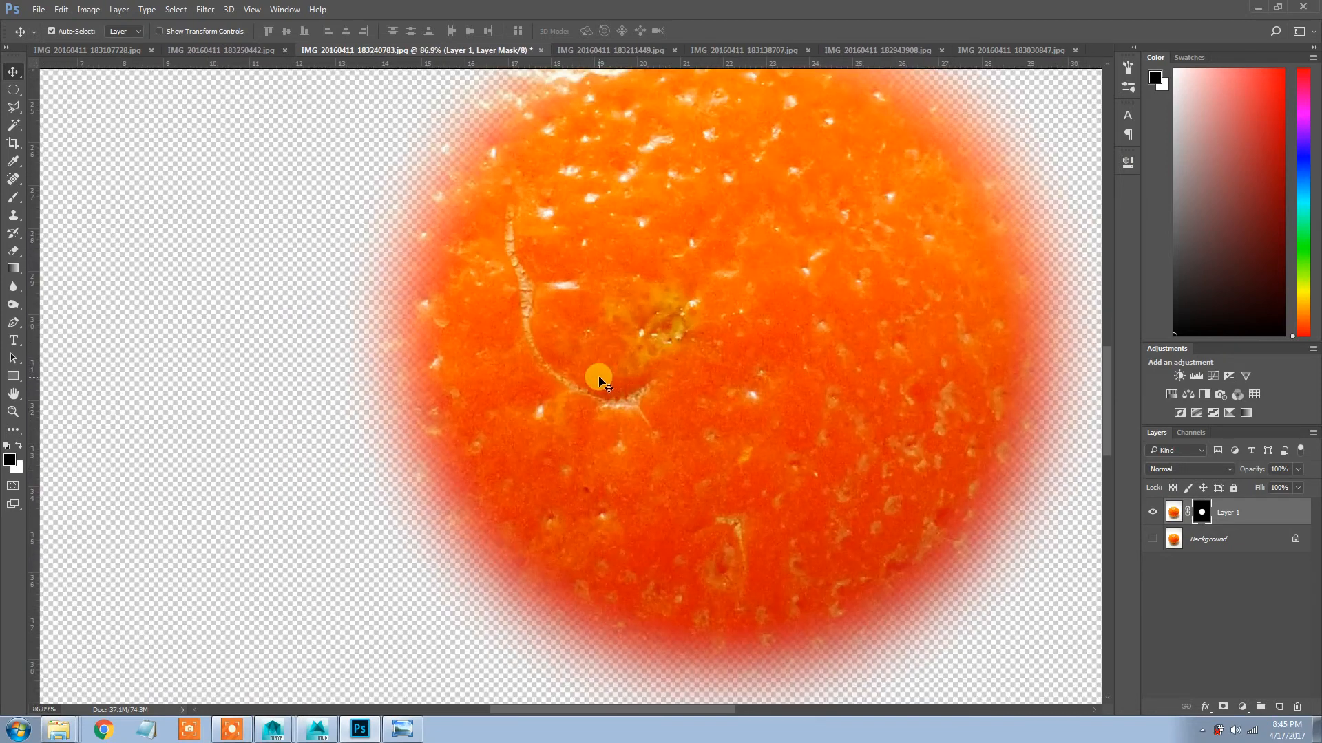
scroll(585, 420, down, 1)
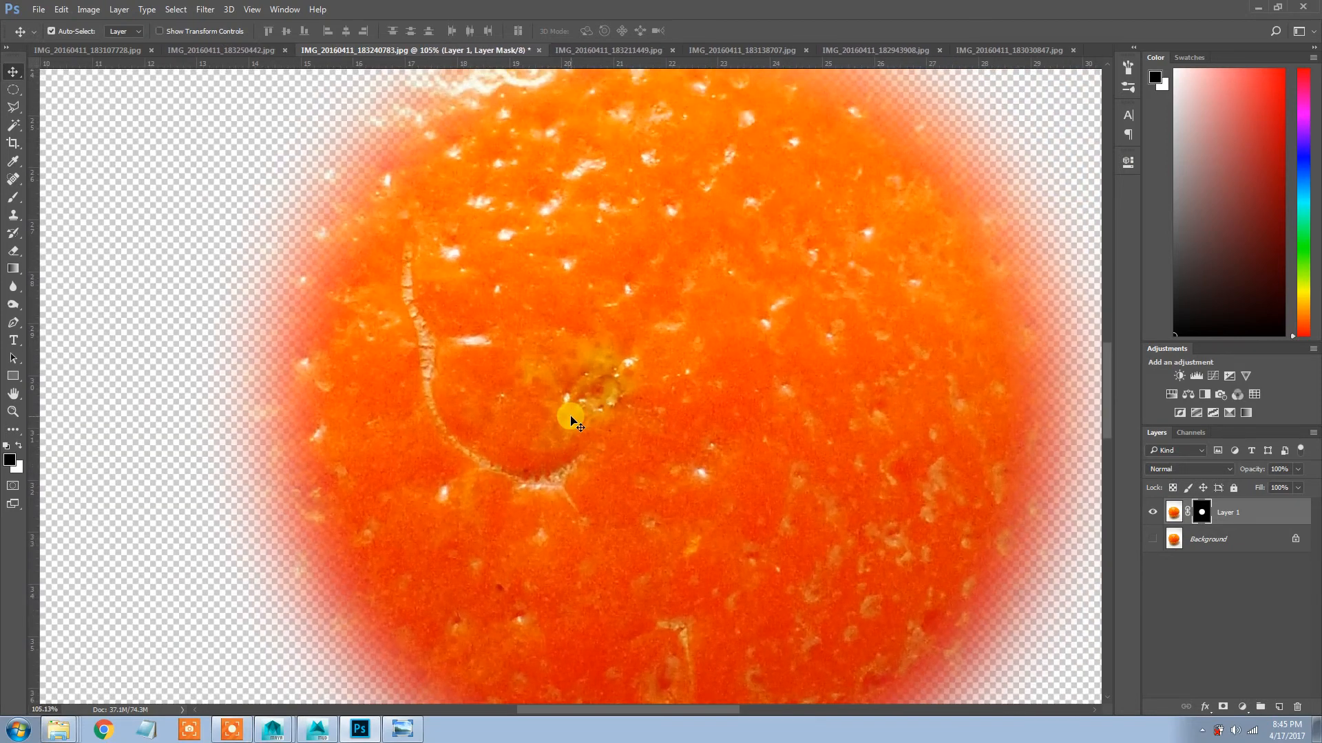
scroll(569, 416, down, 1)
drag(729, 415, 671, 428)
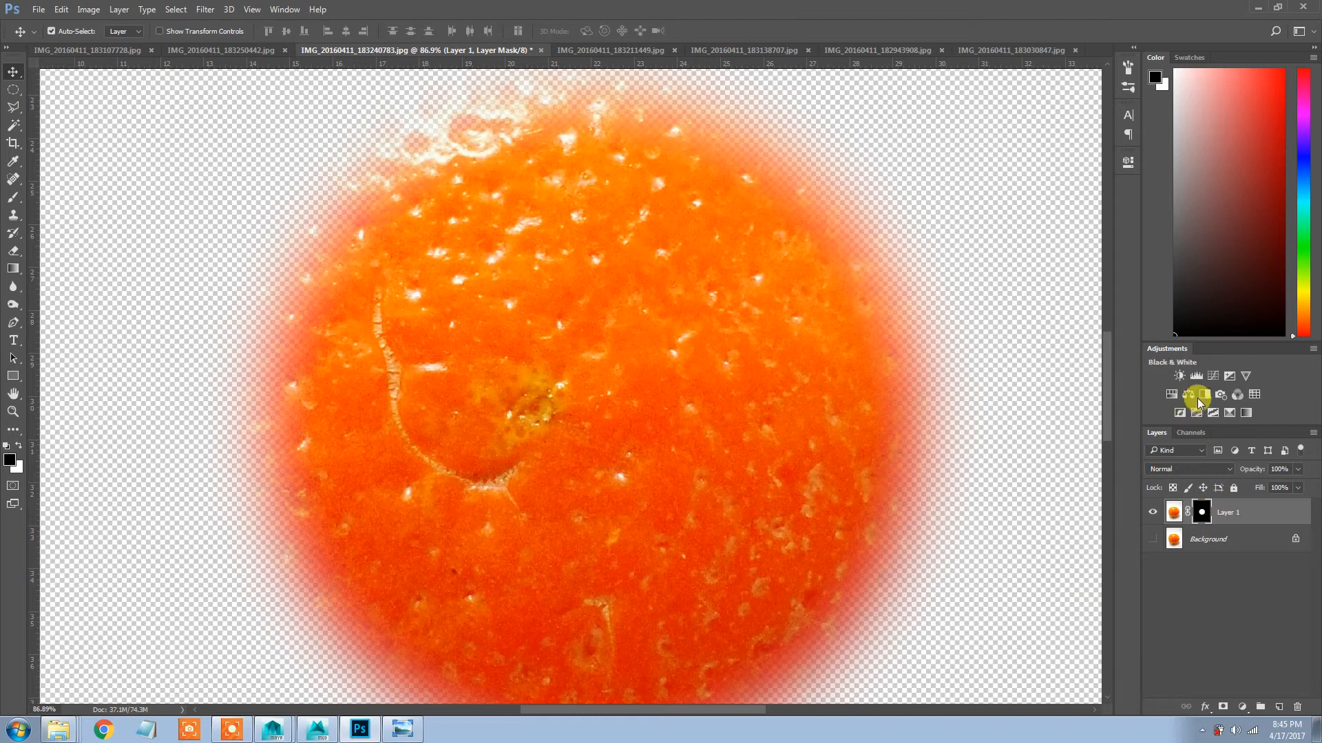
click(1180, 378)
click(1205, 395)
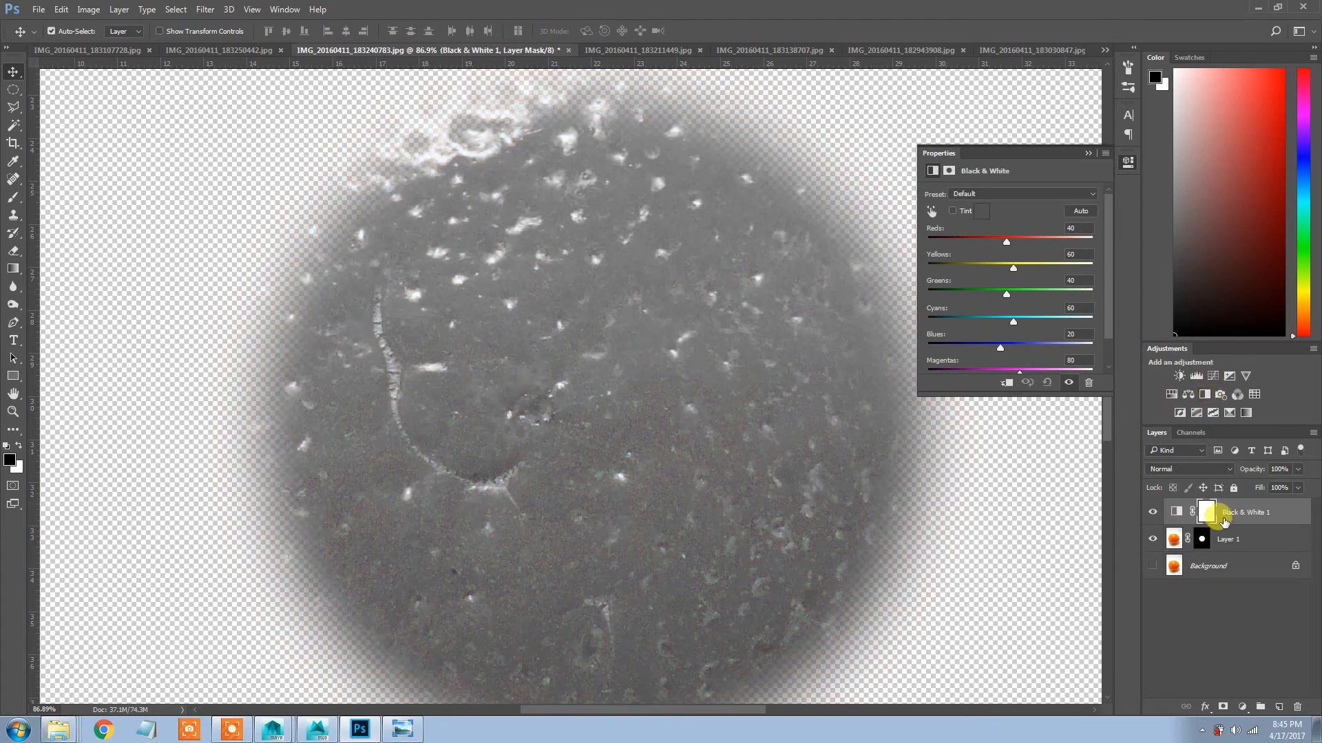
click(1224, 517)
Add a Curves adjustment layer, raising the shadows strongly and pulling the highlights down so the bright pore spots turn dark
scroll(717, 442, down, 4)
scroll(716, 444, up, 2)
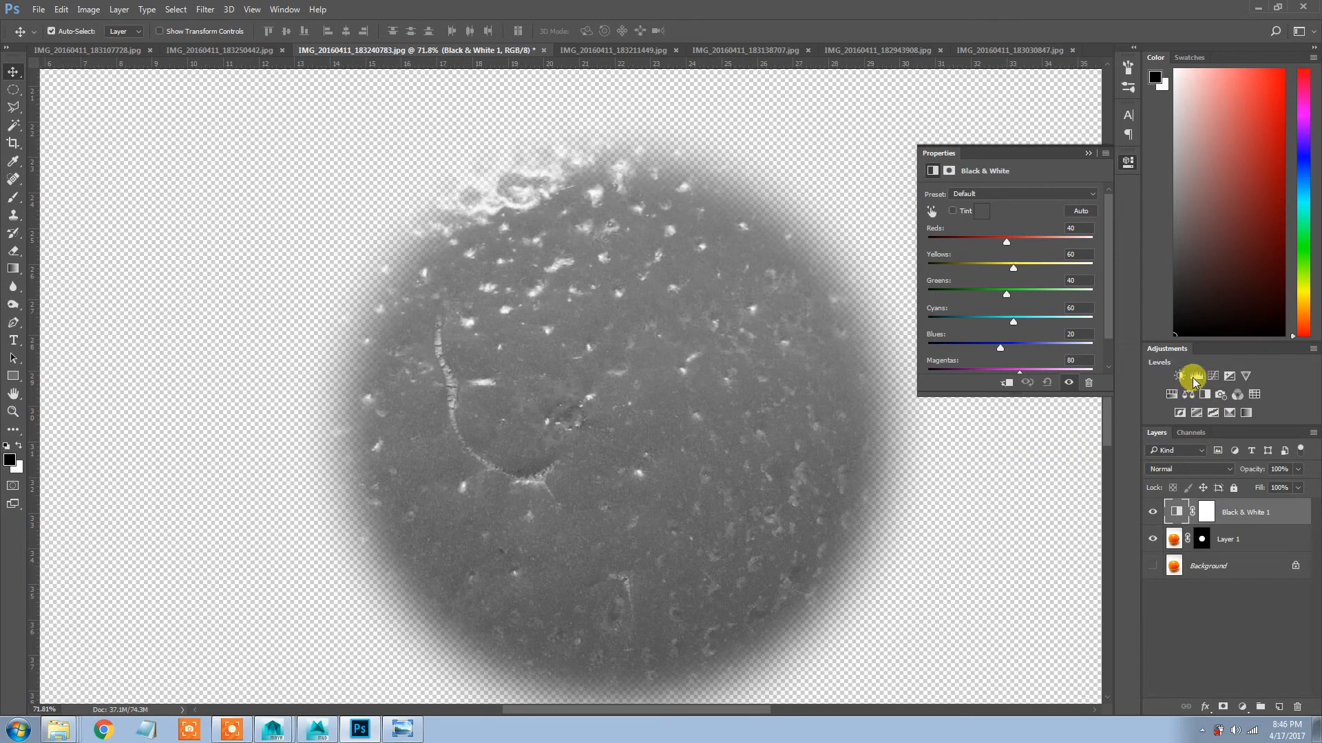
click(1213, 375)
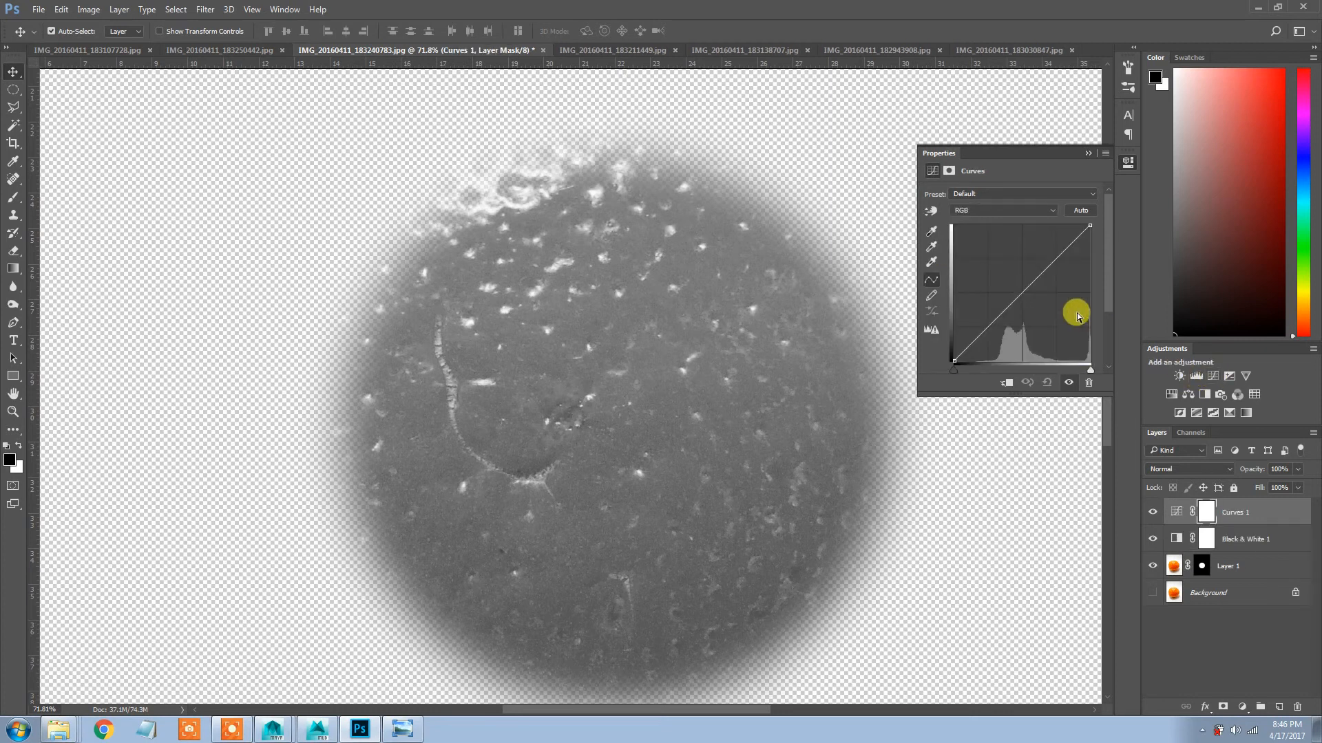
mouse_move(1060, 256)
mouse_down()
mouse_move(1068, 266)
mouse_move(1047, 230)
mouse_move(1055, 241)
mouse_up()
drag(991, 312, 1075, 282)
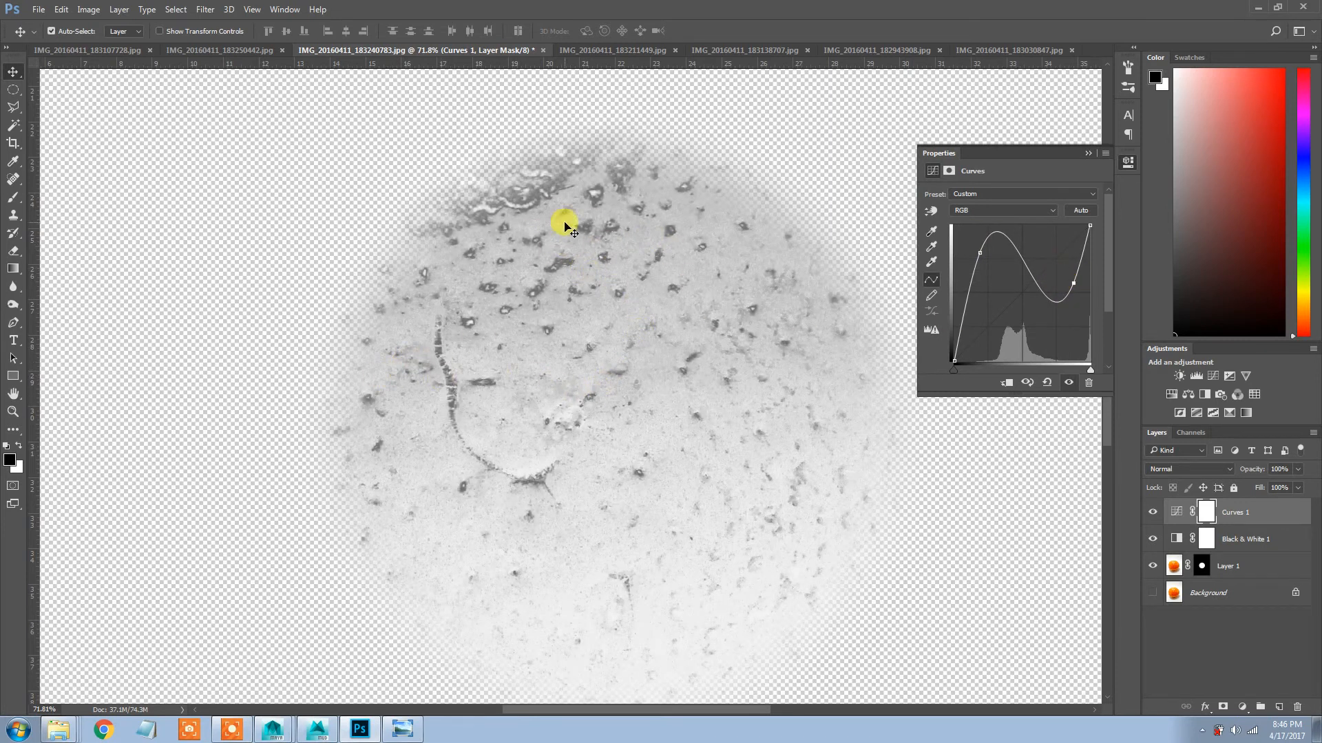
drag(1071, 284, 1078, 290)
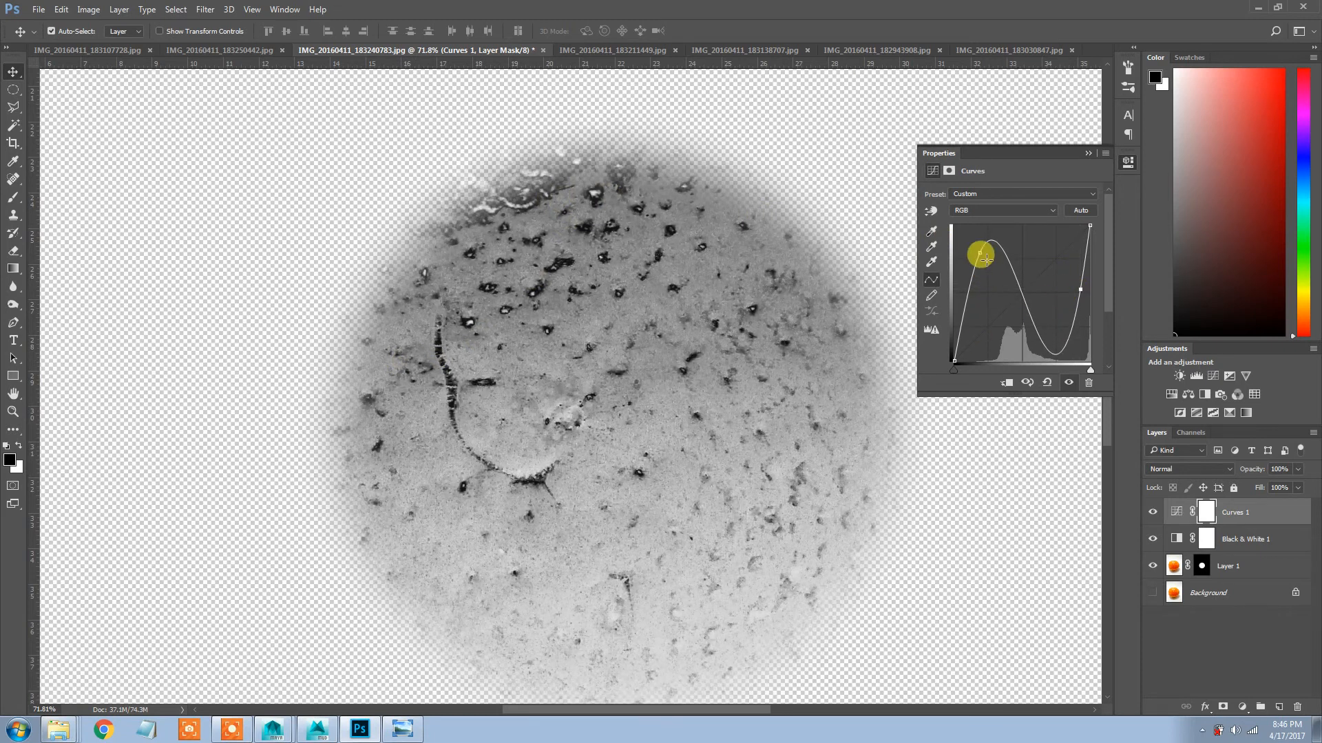
Fine-tune the curve with an extra point in the darker midtones and a lowered highlight point
drag(988, 245, 1002, 257)
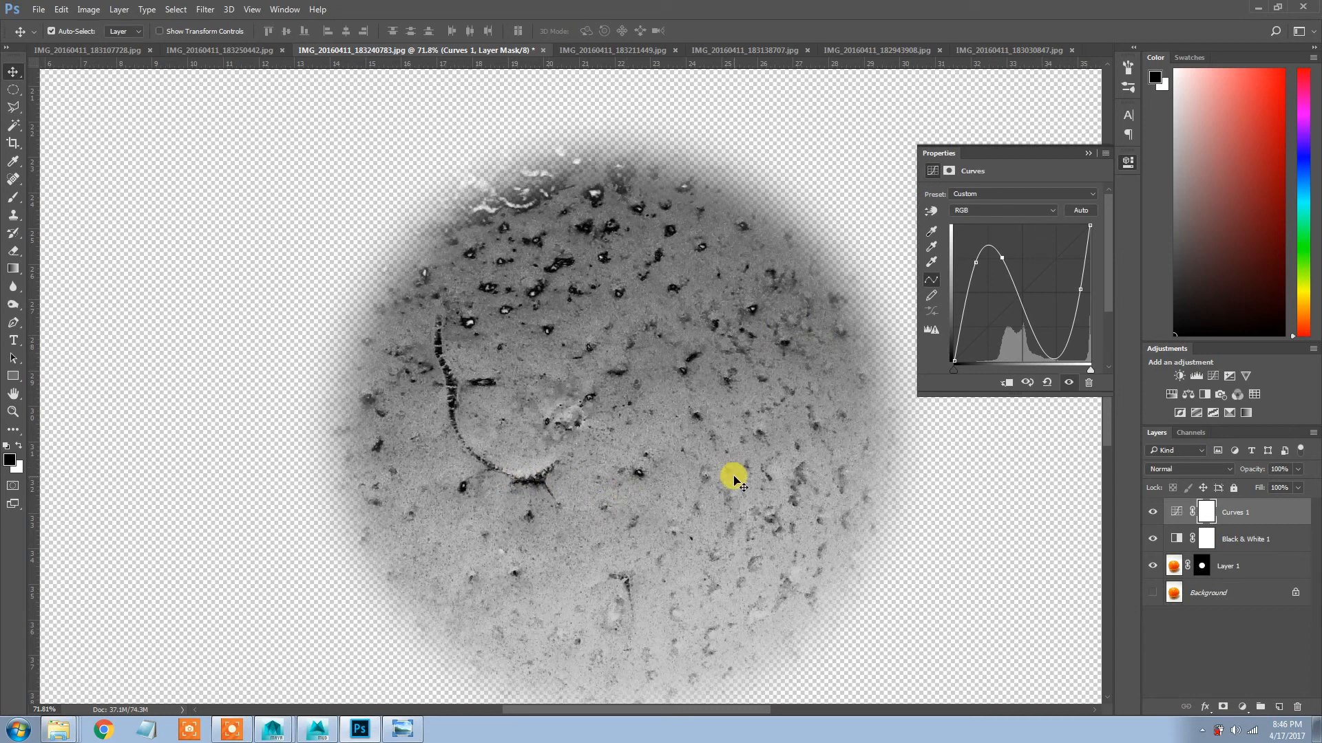
drag(1081, 285, 1069, 320)
mouse_move(999, 260)
mouse_down()
mouse_move(1021, 261)
mouse_move(1001, 262)
mouse_move(1007, 271)
mouse_up()
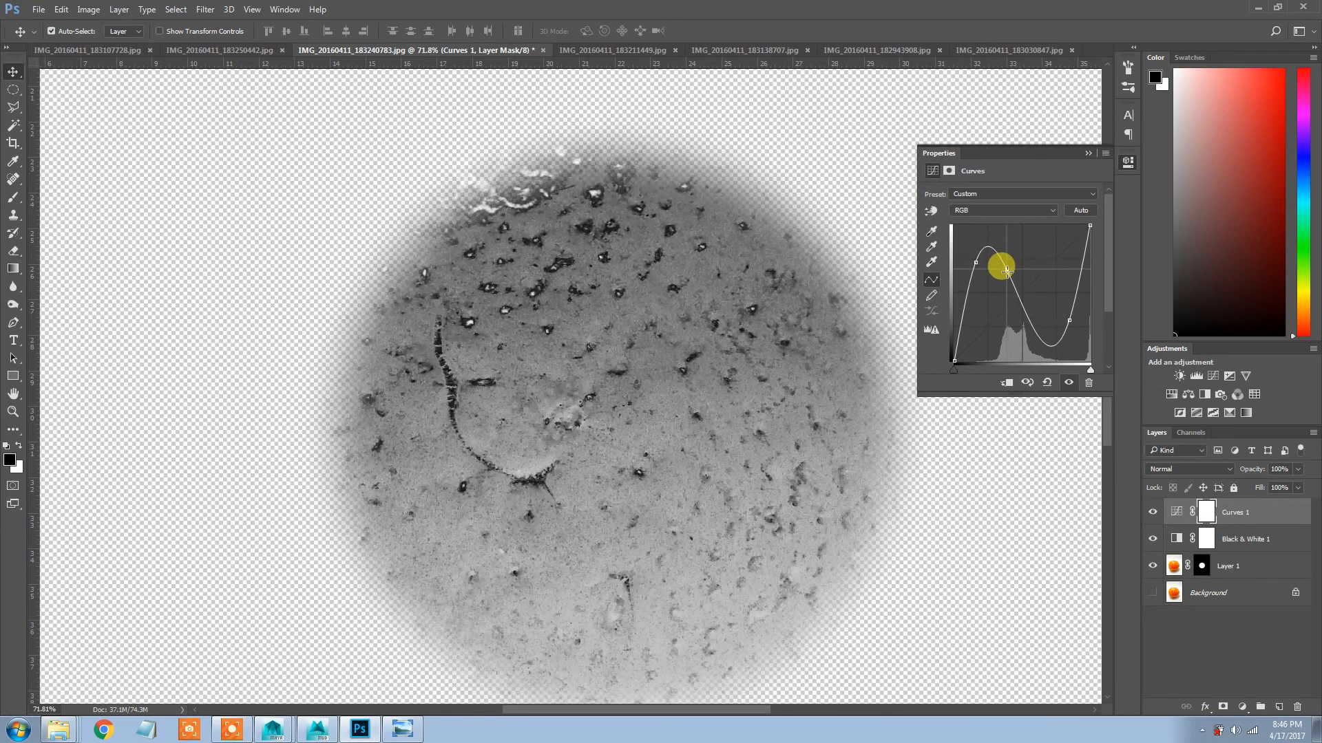
click(1130, 161)
Add a Levels adjustment layer on top, with the midtone input at 0.60 and the white input at 225
scroll(736, 381, down, 8)
scroll(688, 406, up, 9)
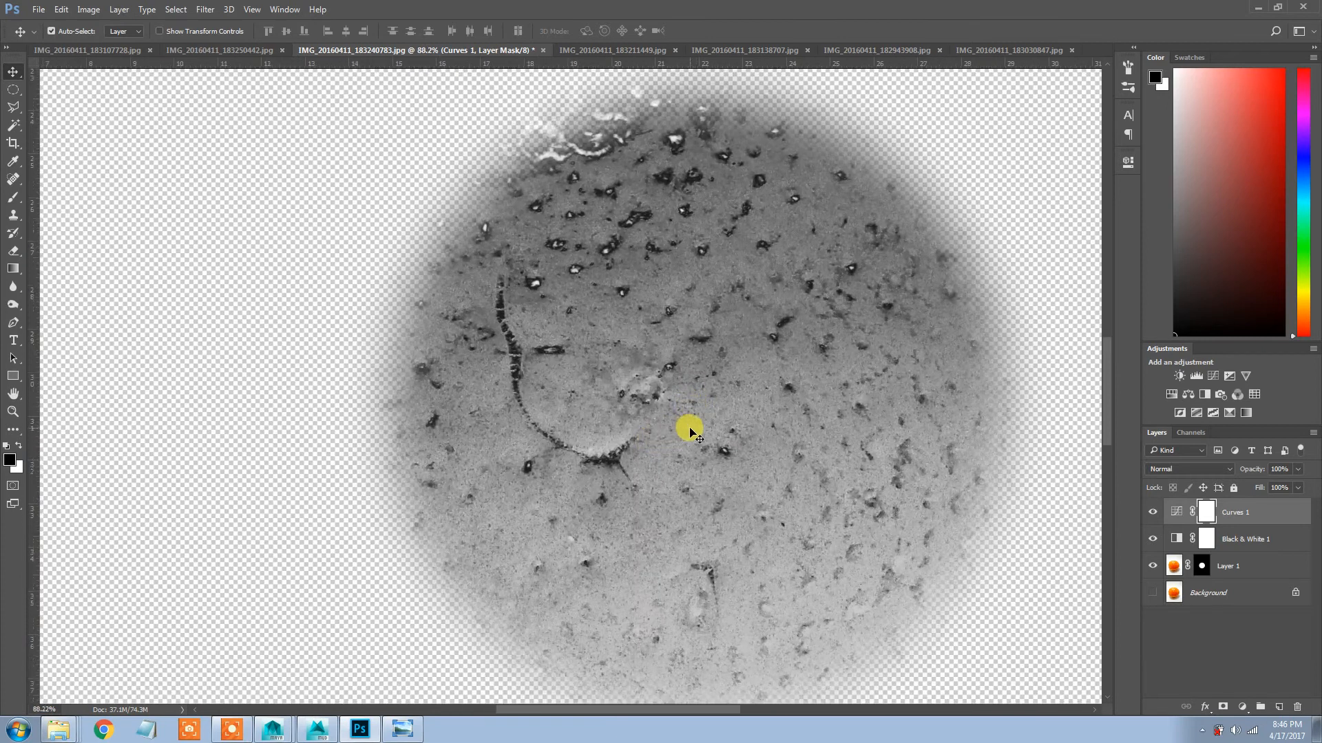
scroll(681, 427, up, 3)
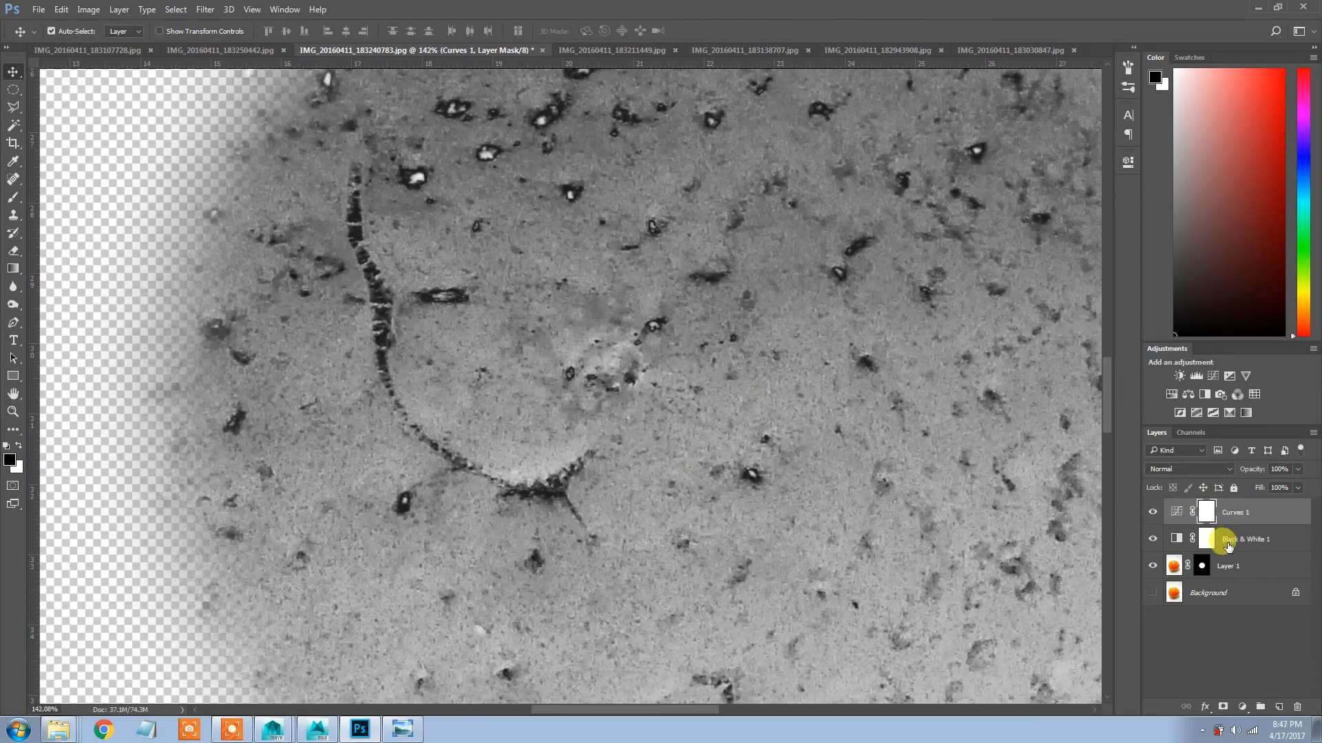
click(1197, 376)
mouse_move(1019, 290)
mouse_down()
mouse_move(1037, 290)
mouse_move(1001, 289)
mouse_move(1077, 292)
mouse_move(1032, 288)
mouse_up()
scroll(819, 358, down, 5)
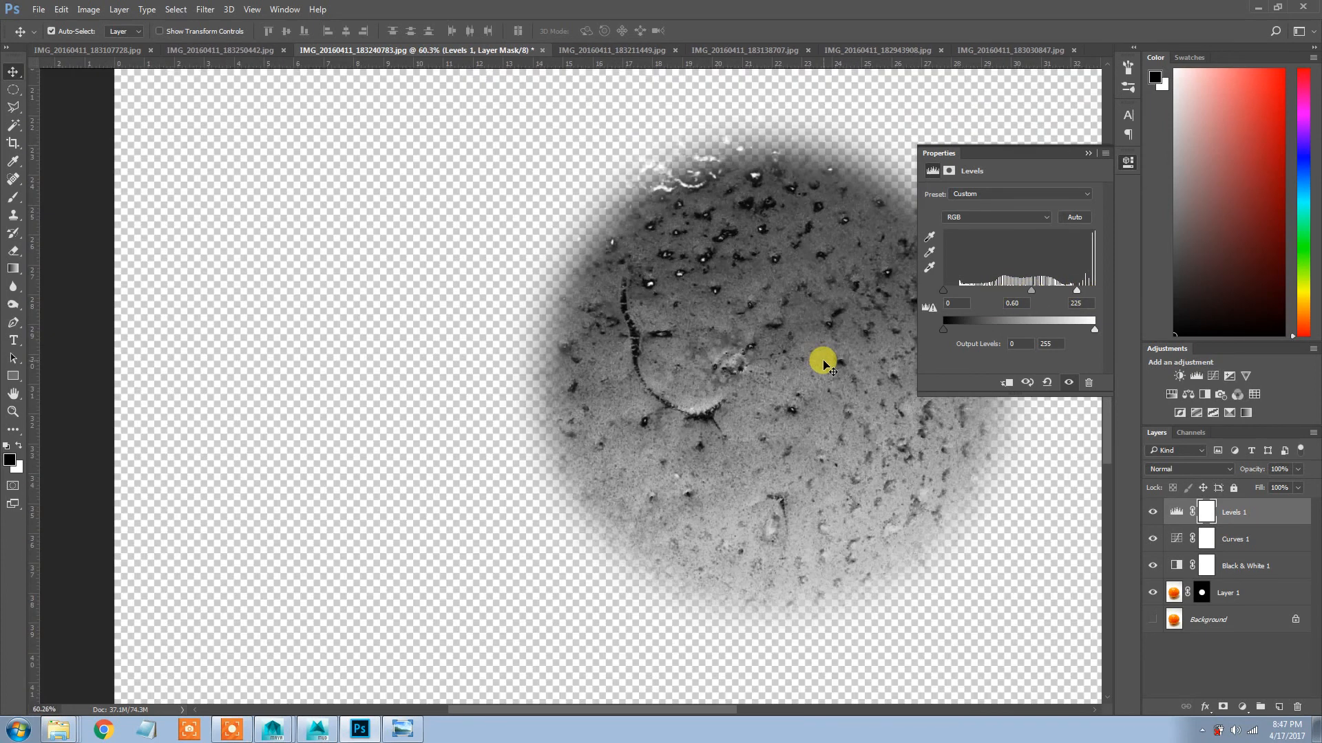
click(1126, 158)
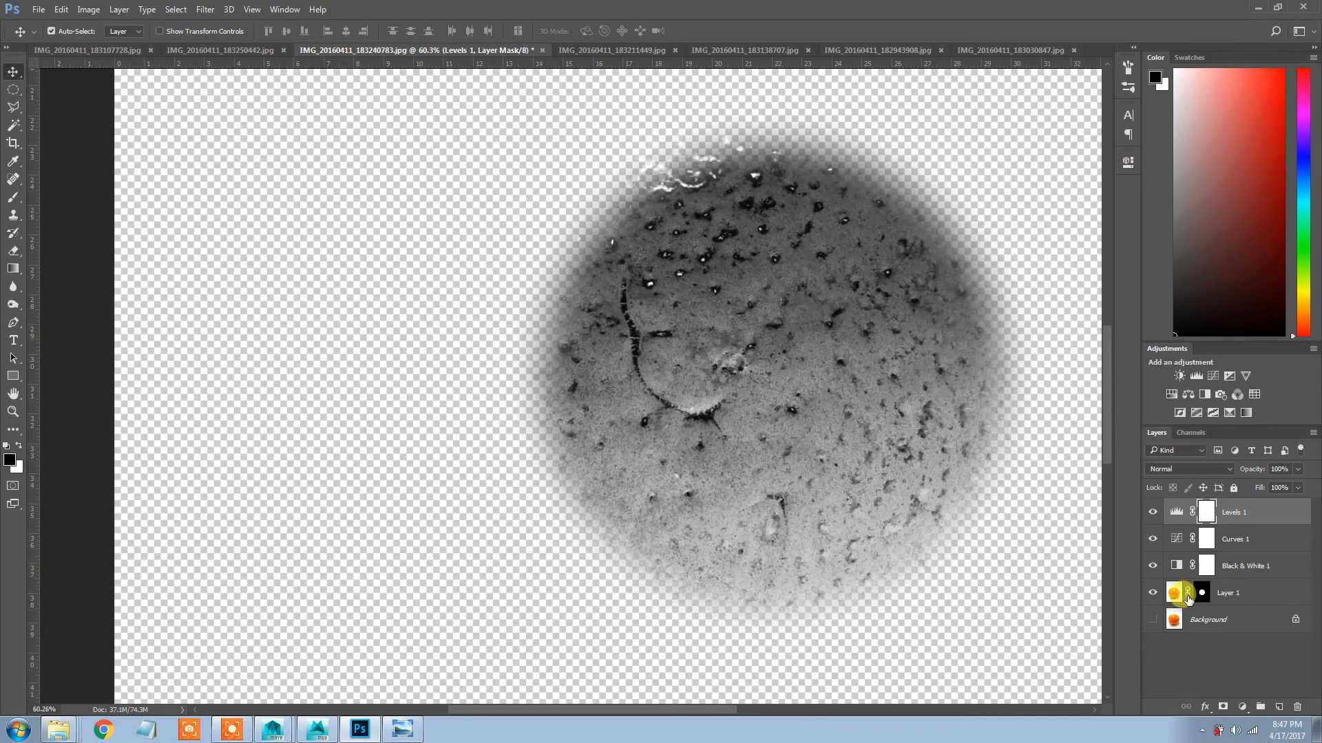
Duplicate the masked peel layer beneath the adjustment layers and hide the original
click(1177, 595)
scroll(710, 329, up, 5)
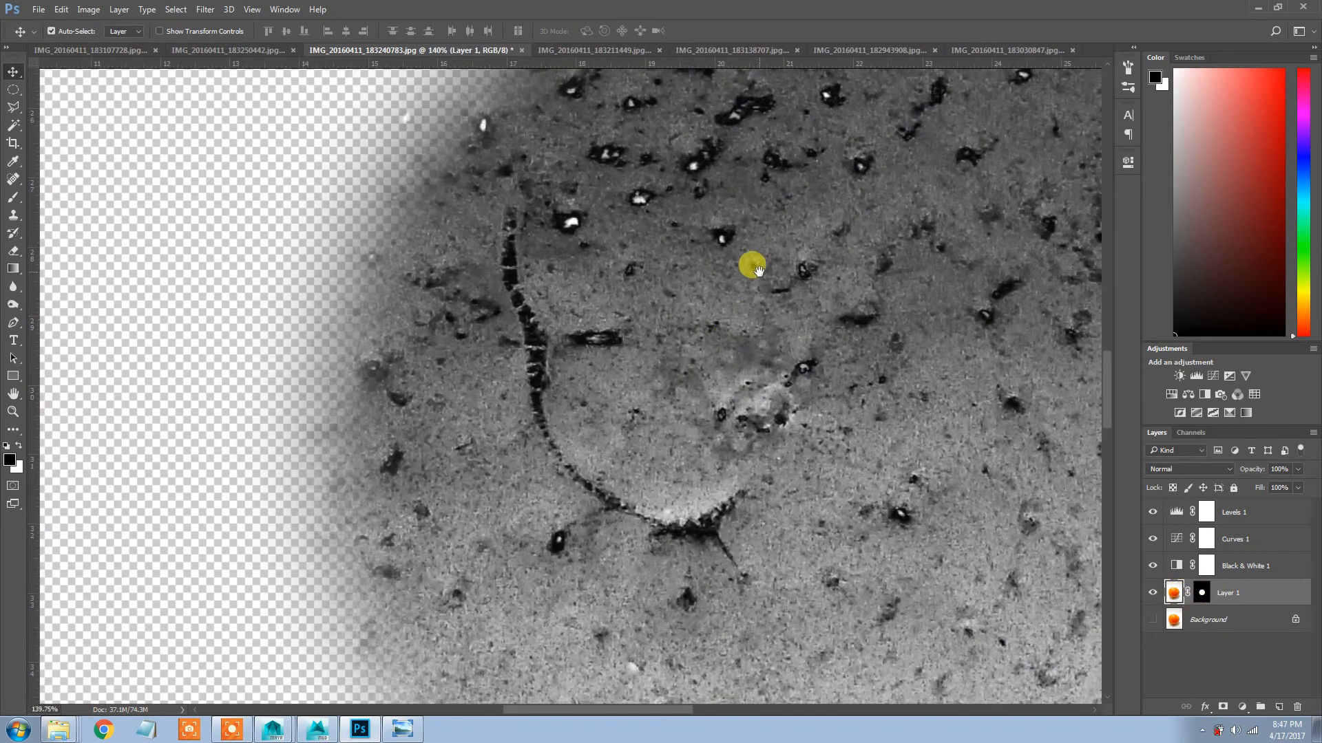
drag(756, 269, 639, 452)
drag(685, 252, 646, 291)
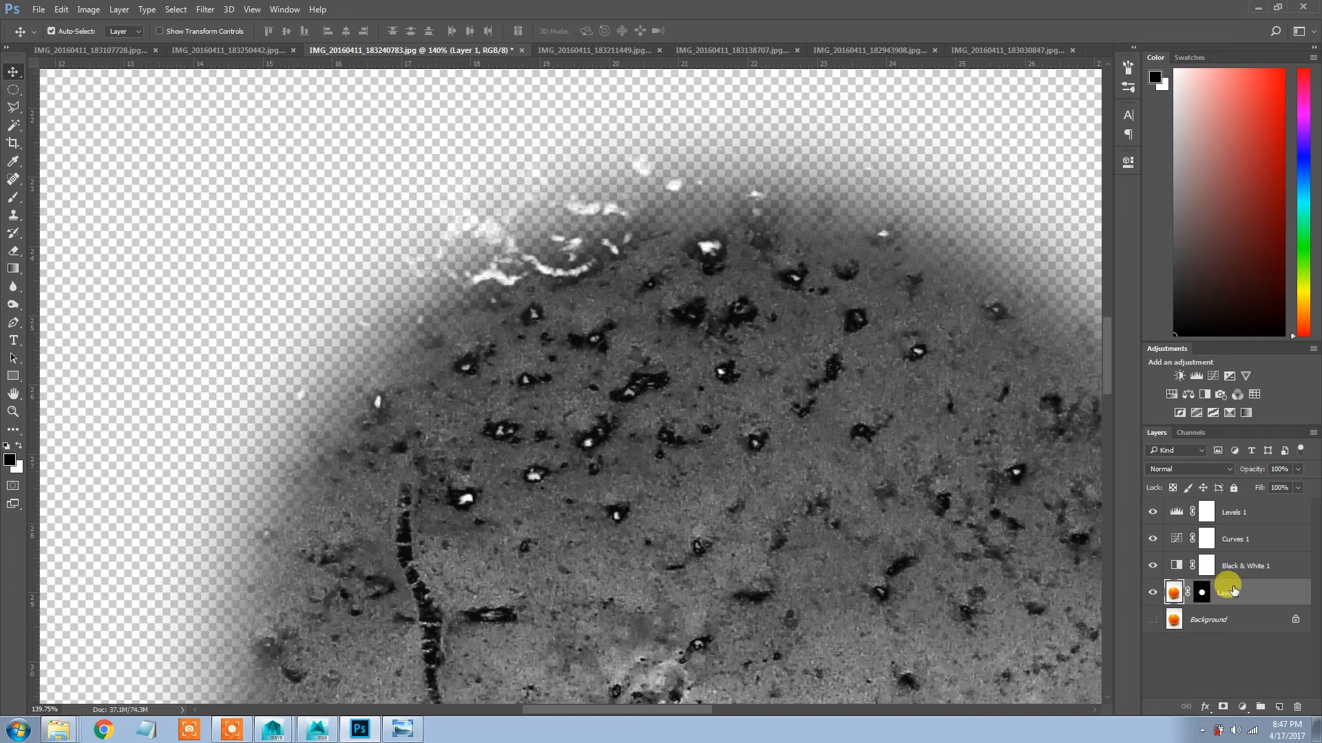
key(ctrl+j)
click(1153, 621)
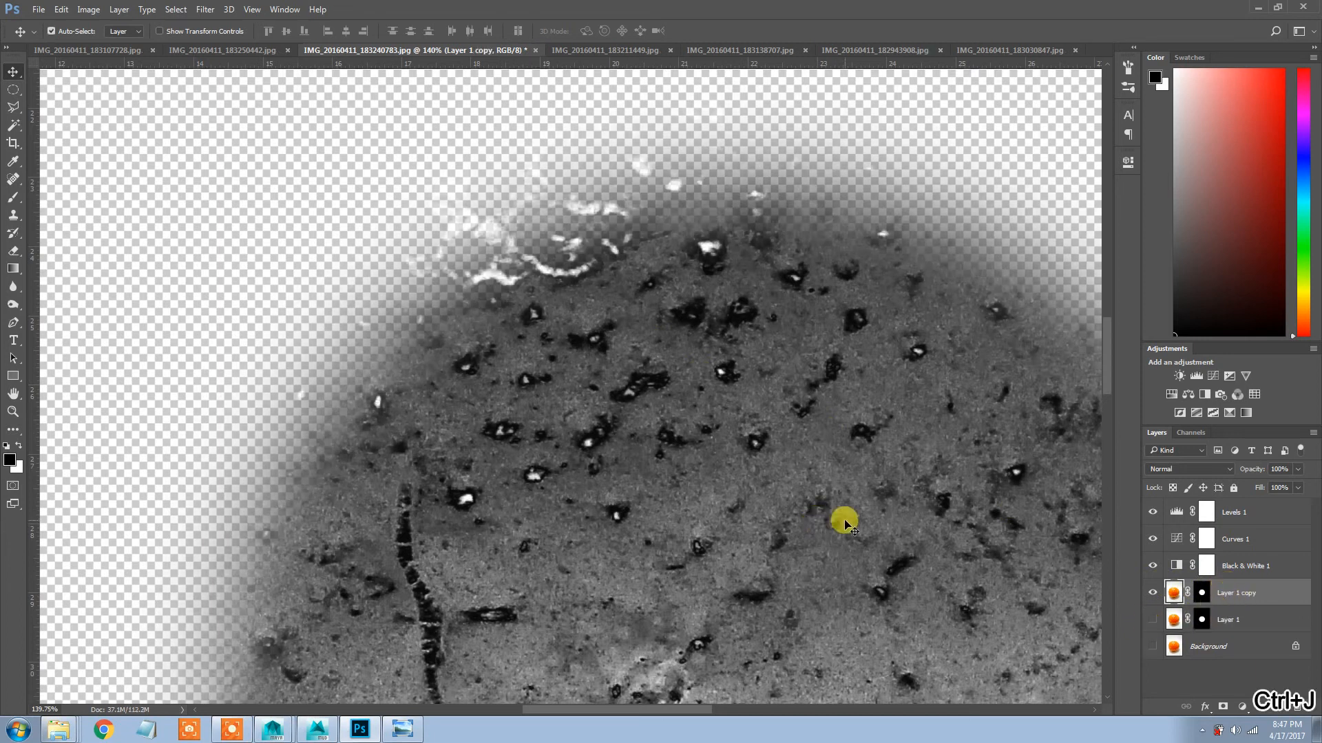
scroll(571, 413, down, 3)
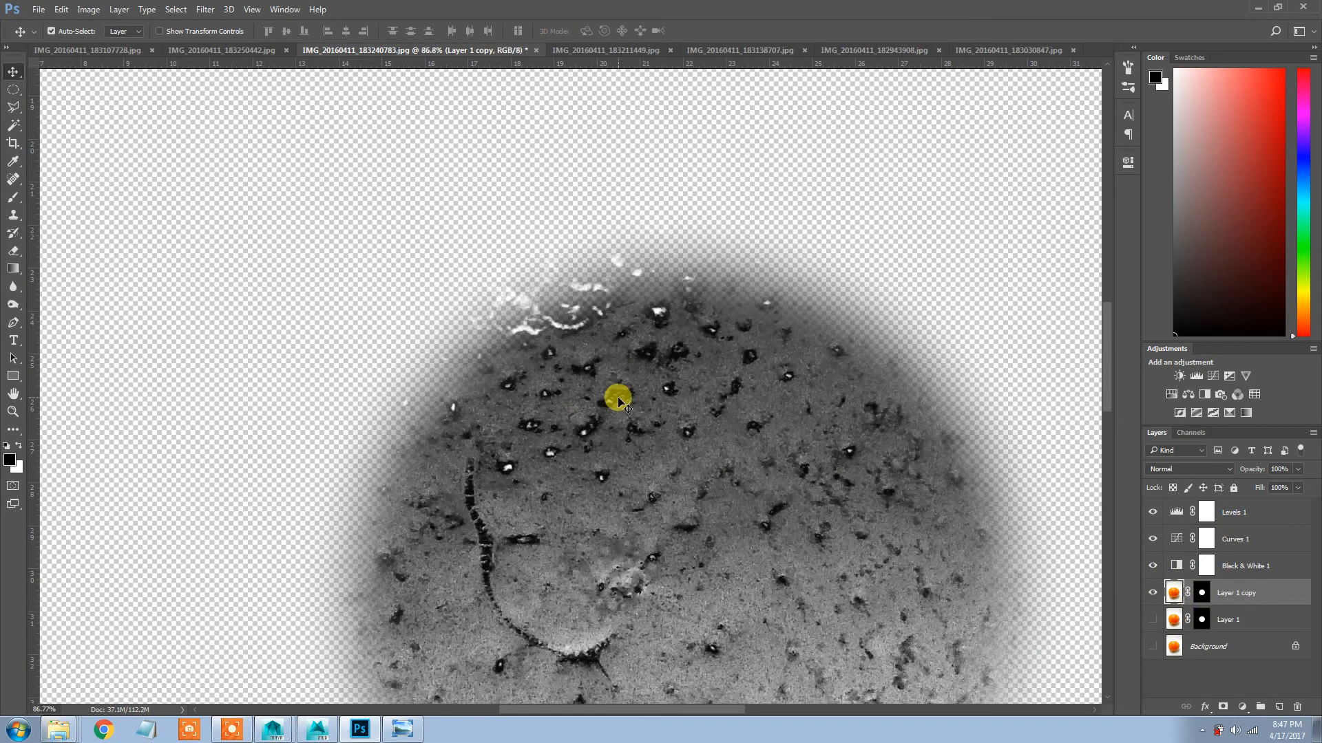
With the Burn tool set to the Highlights range at 100% exposure, darken the white pore centres at the peel's top and right
click(14, 306)
click(62, 317)
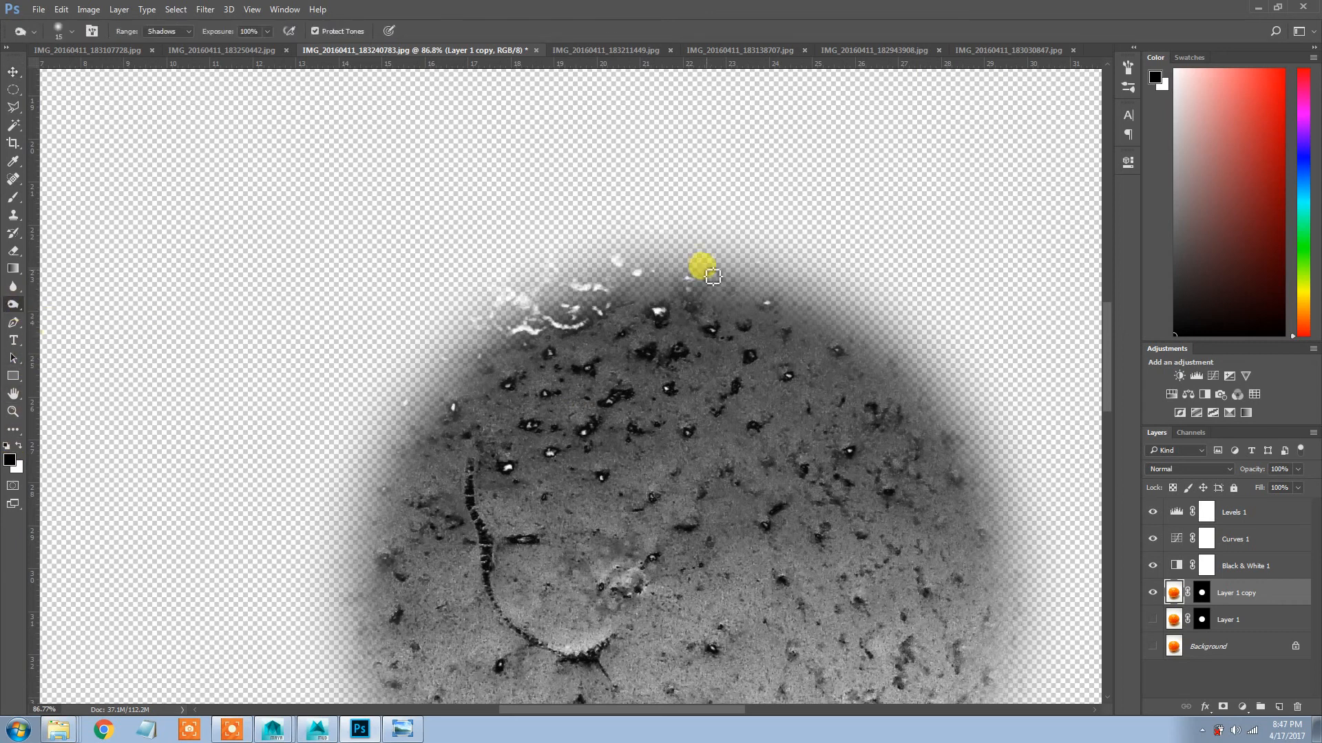
scroll(643, 313, up, 4)
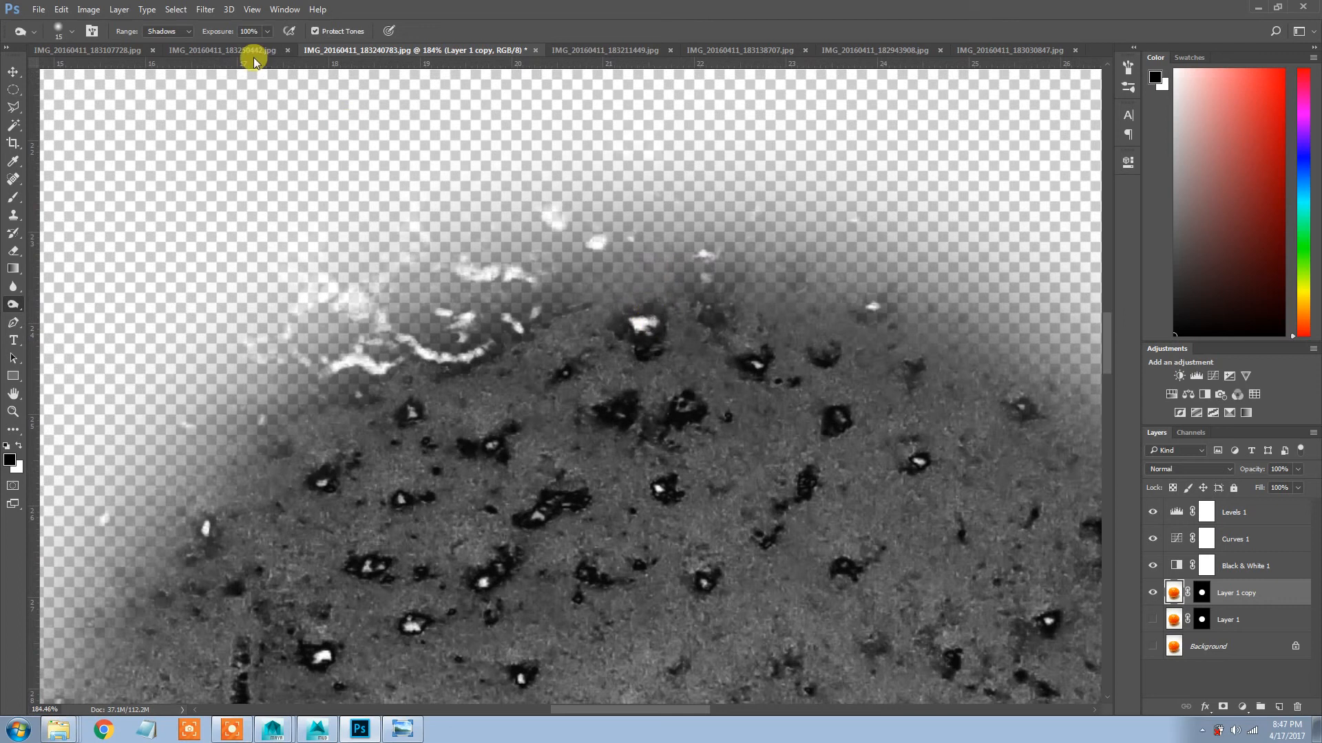
click(169, 31)
click(170, 60)
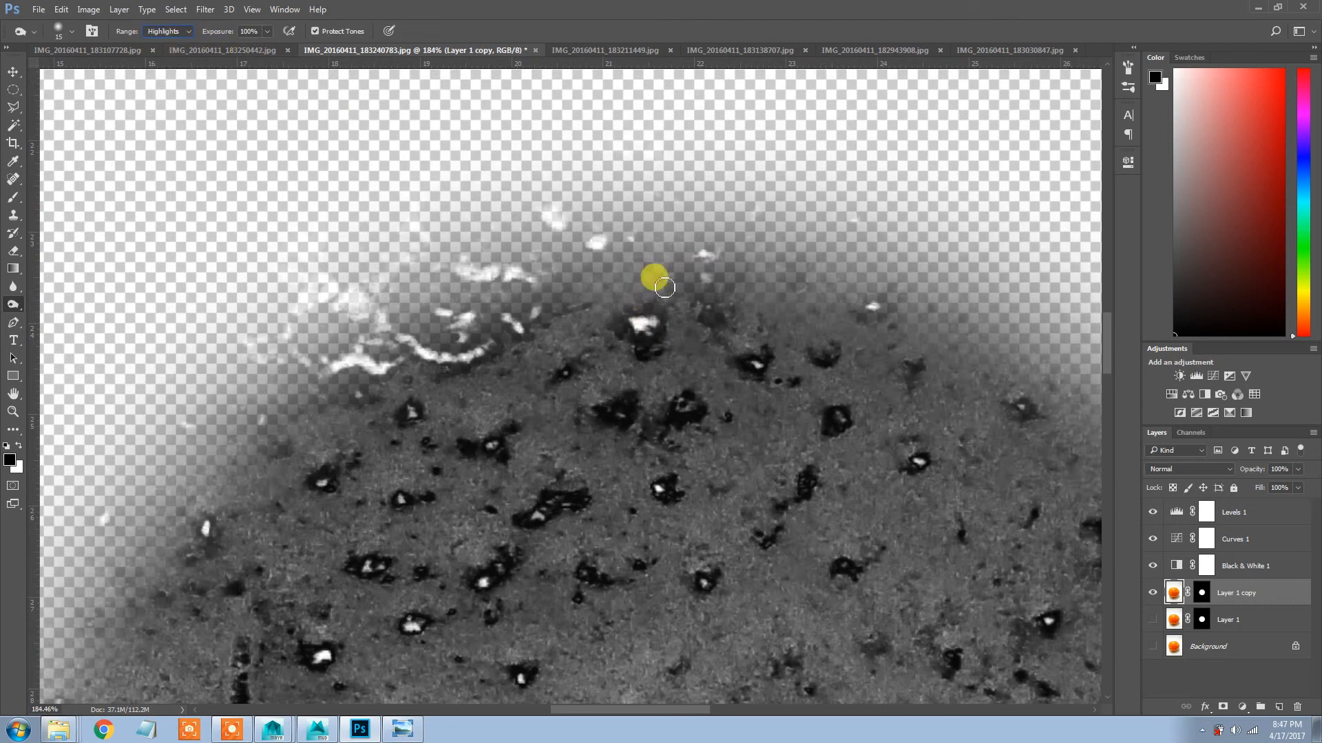
mouse_move(636, 326)
mouse_down()
mouse_move(654, 325)
mouse_move(646, 333)
mouse_up()
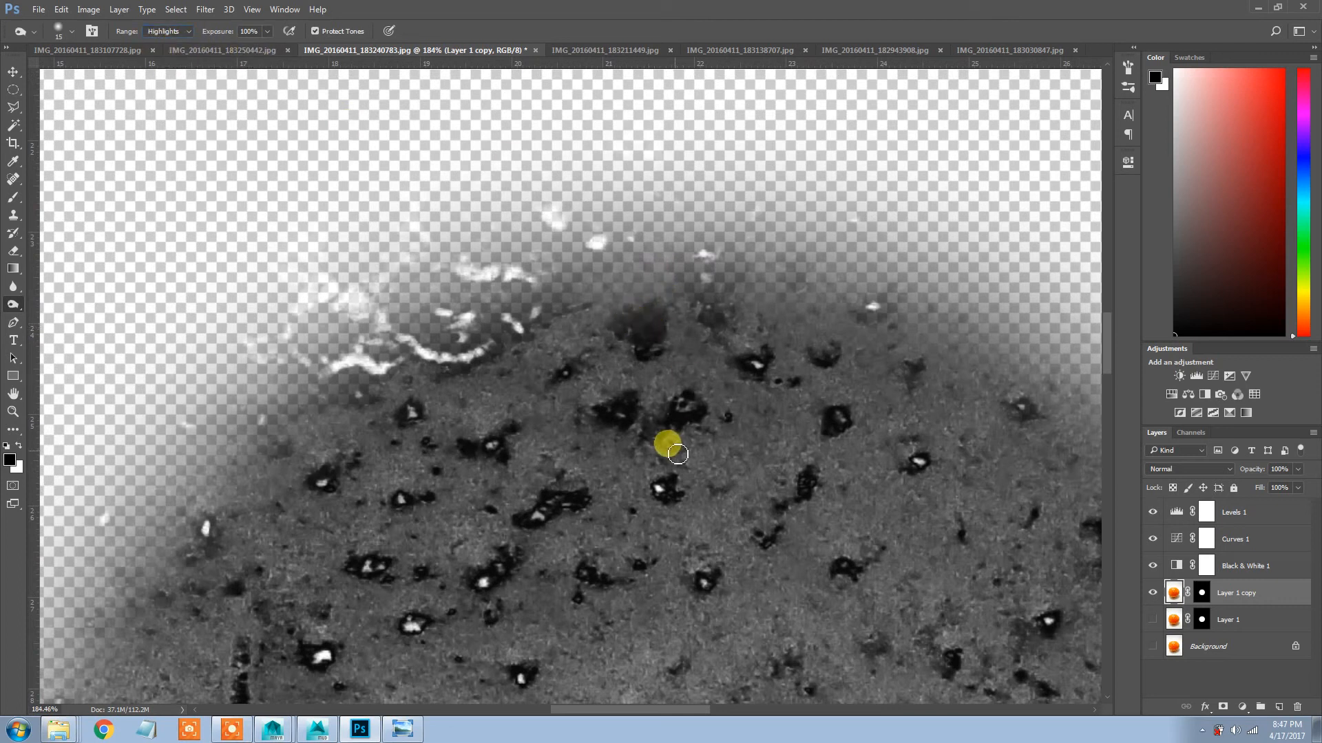
click(664, 492)
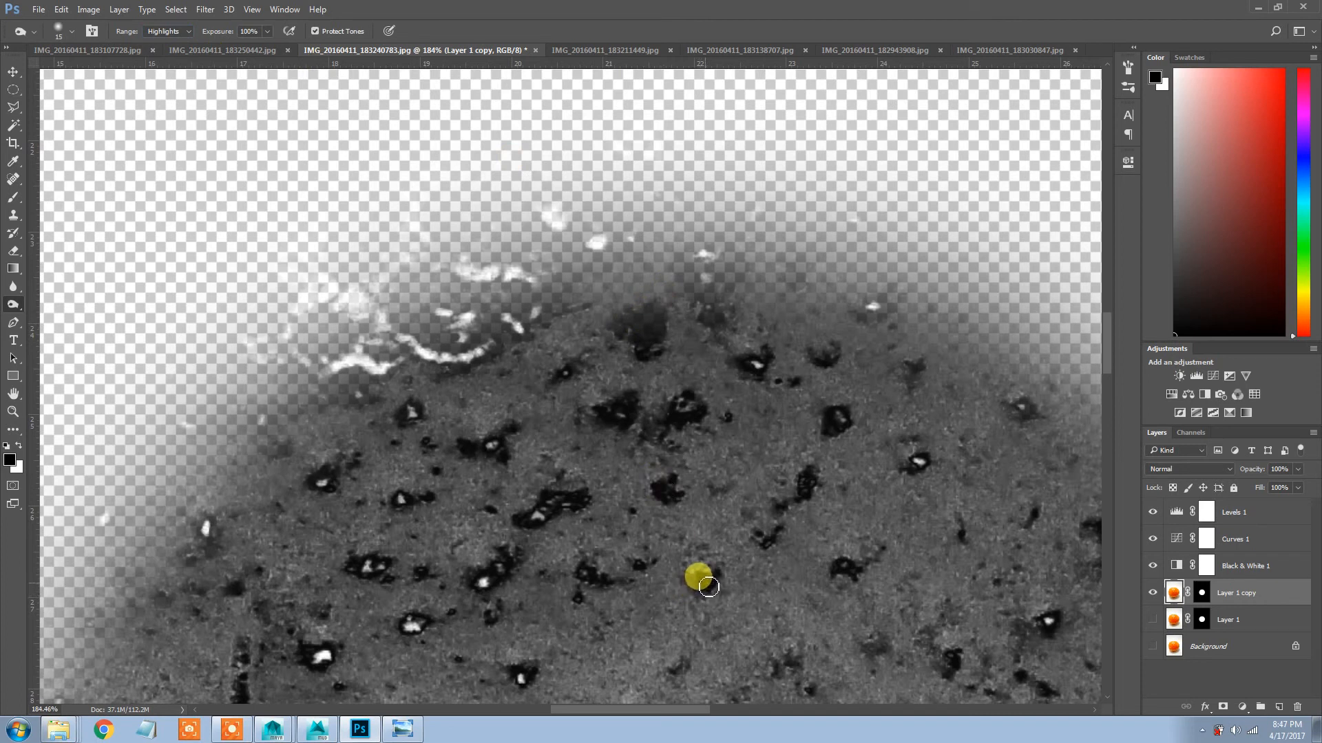
click(921, 464)
click(760, 366)
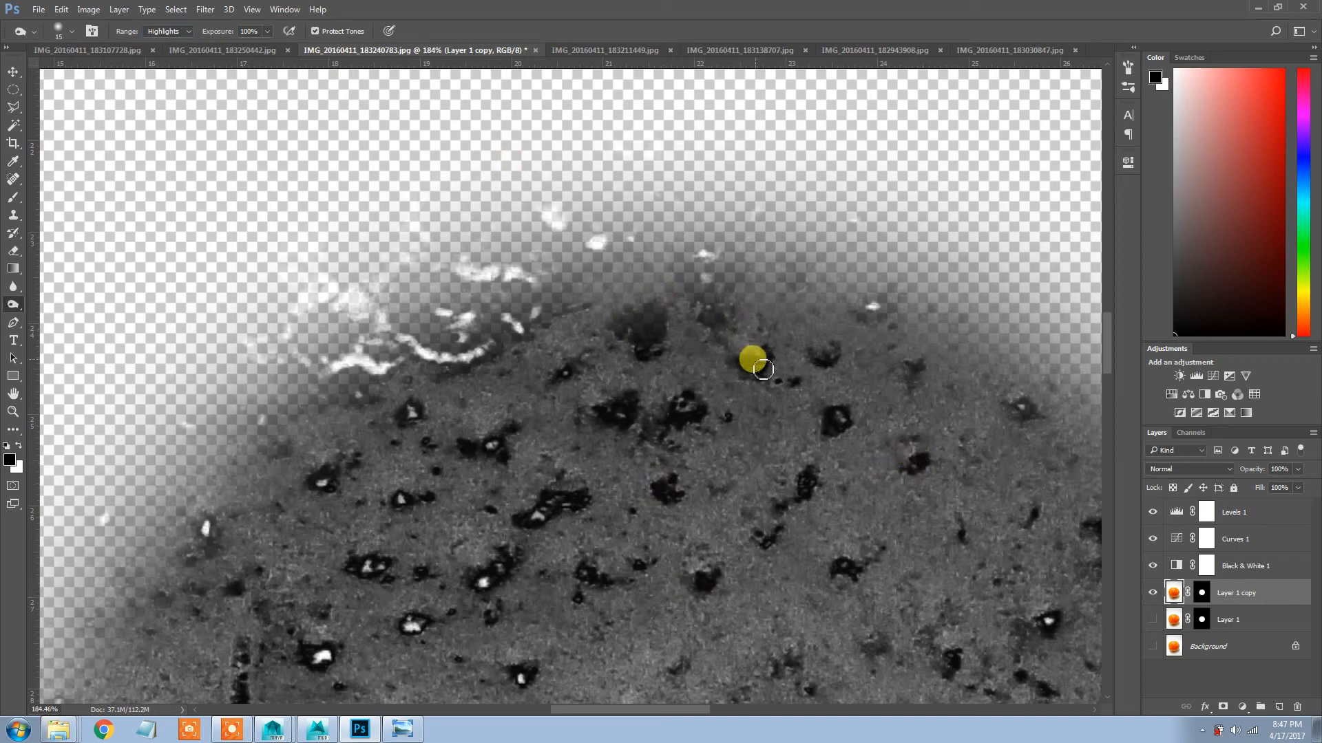
click(1023, 409)
Burn the white centres of the pores across the upper-left area of the peel
click(484, 583)
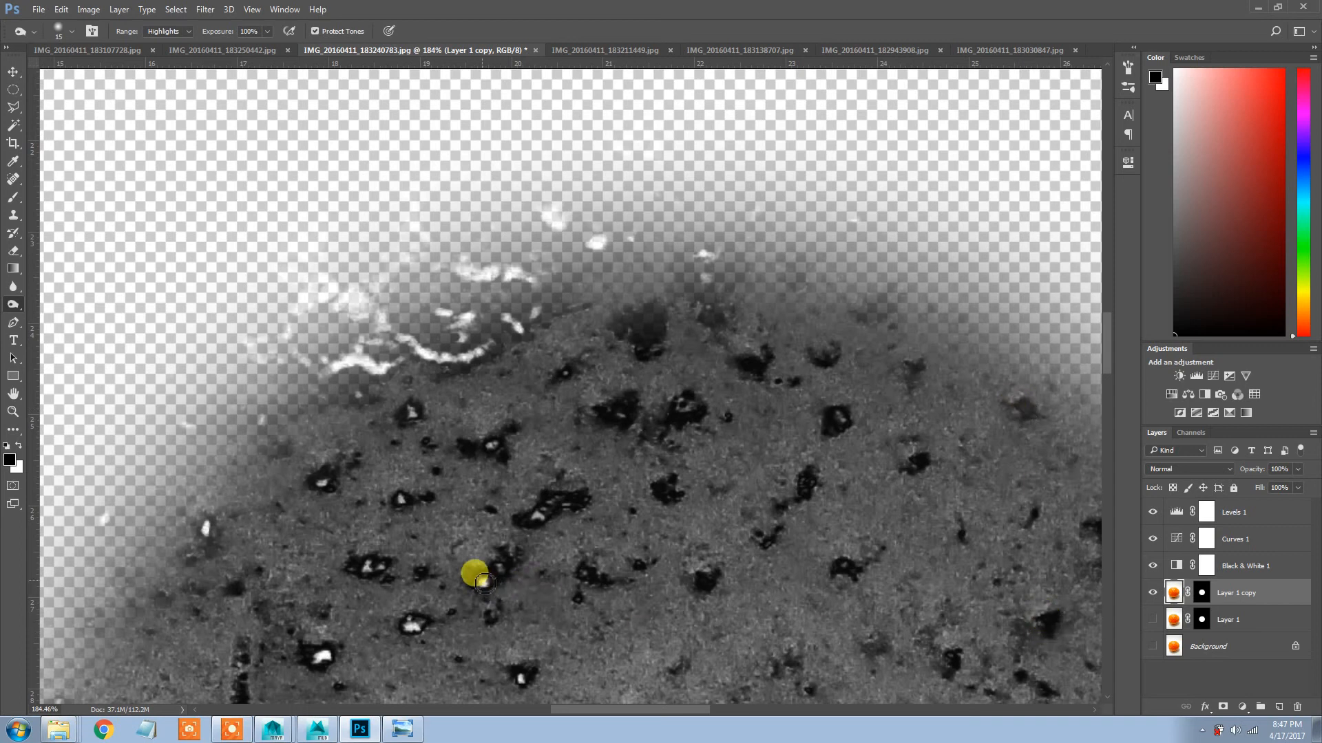
click(540, 517)
click(501, 453)
click(403, 418)
click(396, 494)
click(318, 484)
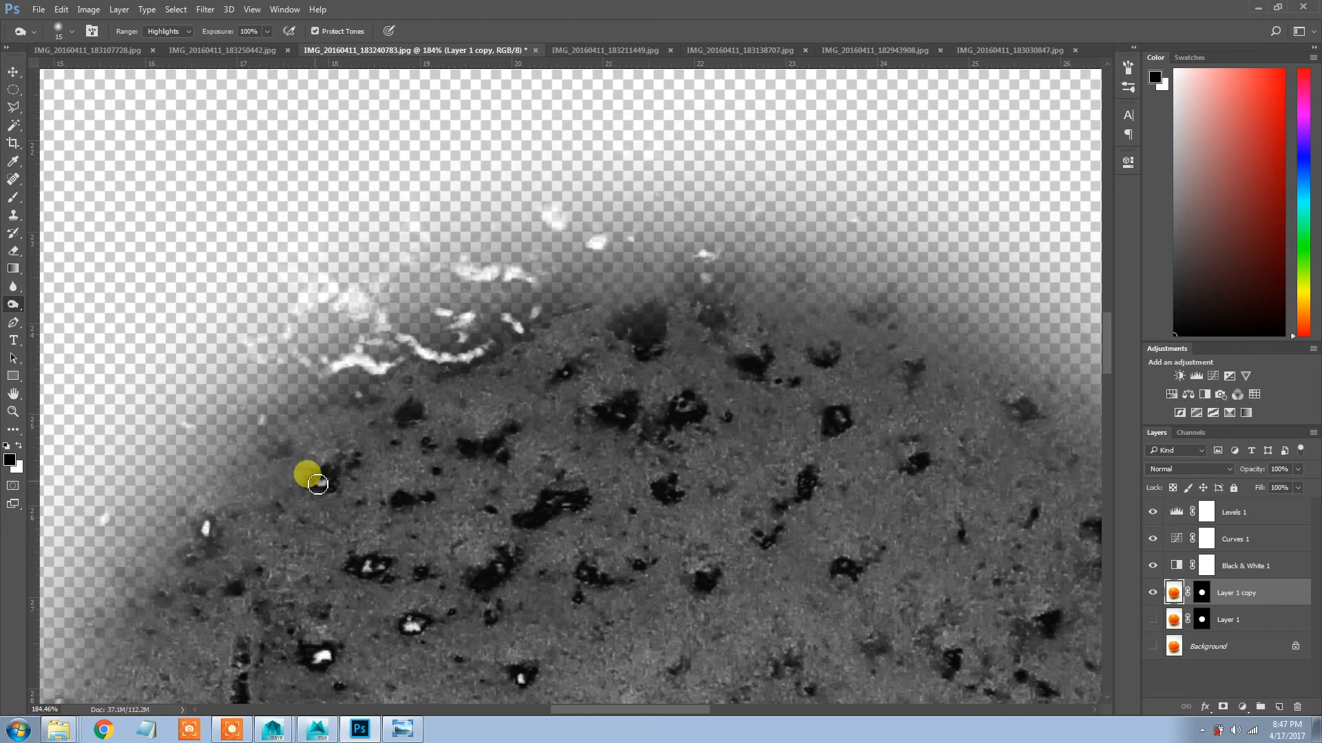
click(201, 534)
click(386, 632)
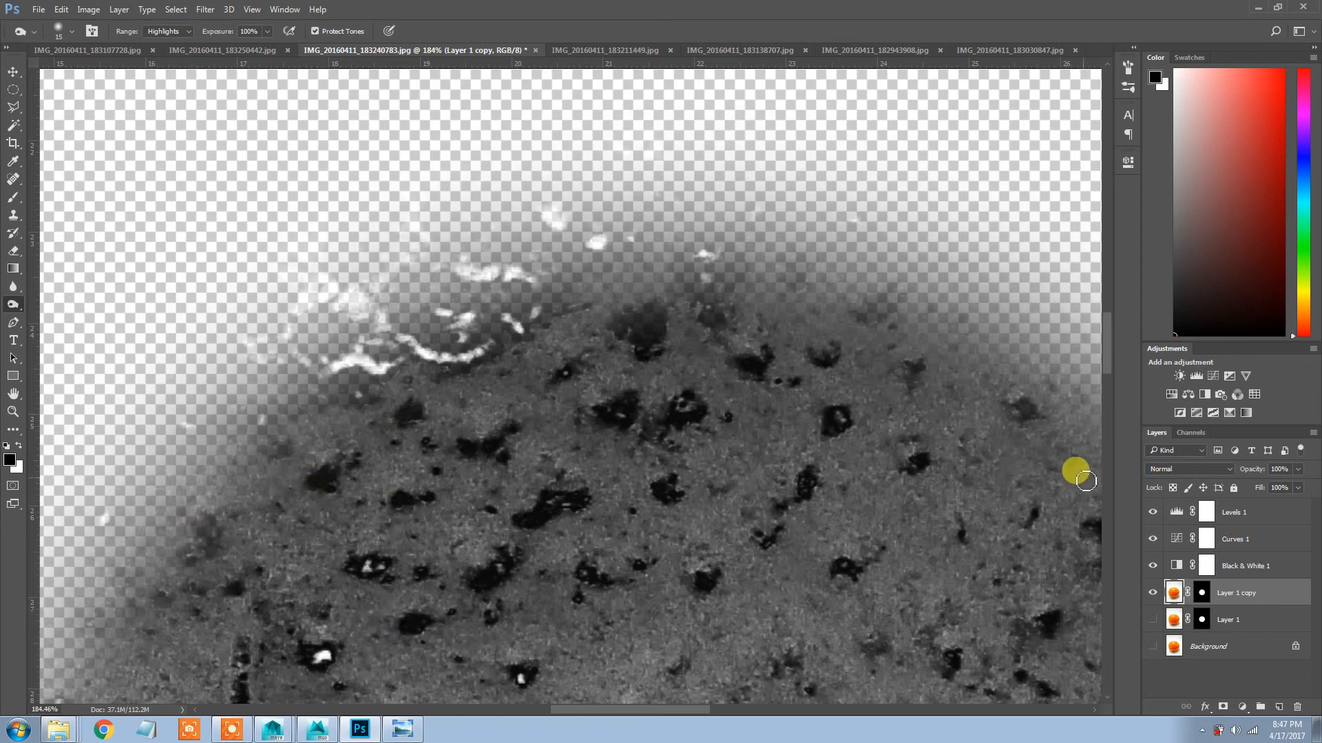
Burn the white centres of the pores just right of the upper end of the curved crack
scroll(599, 543, down, 3)
scroll(599, 543, up, 6)
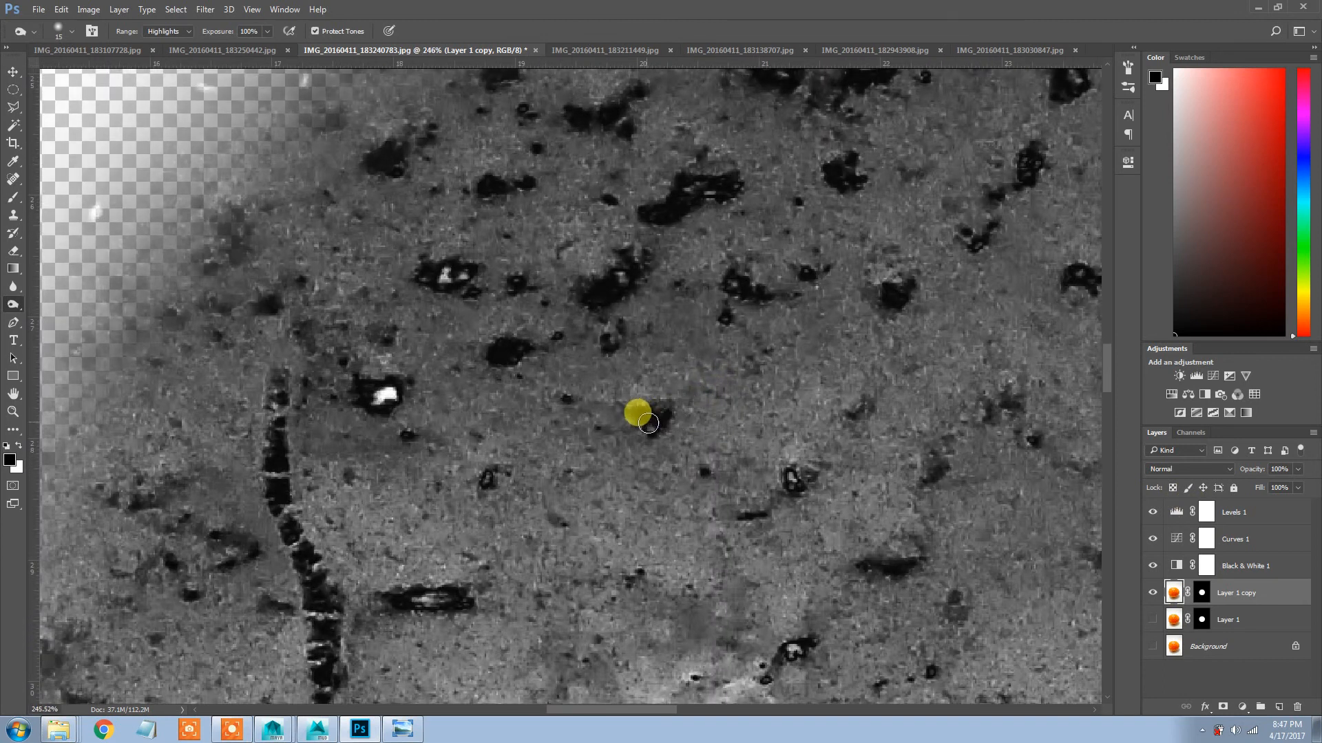
click(648, 423)
click(398, 406)
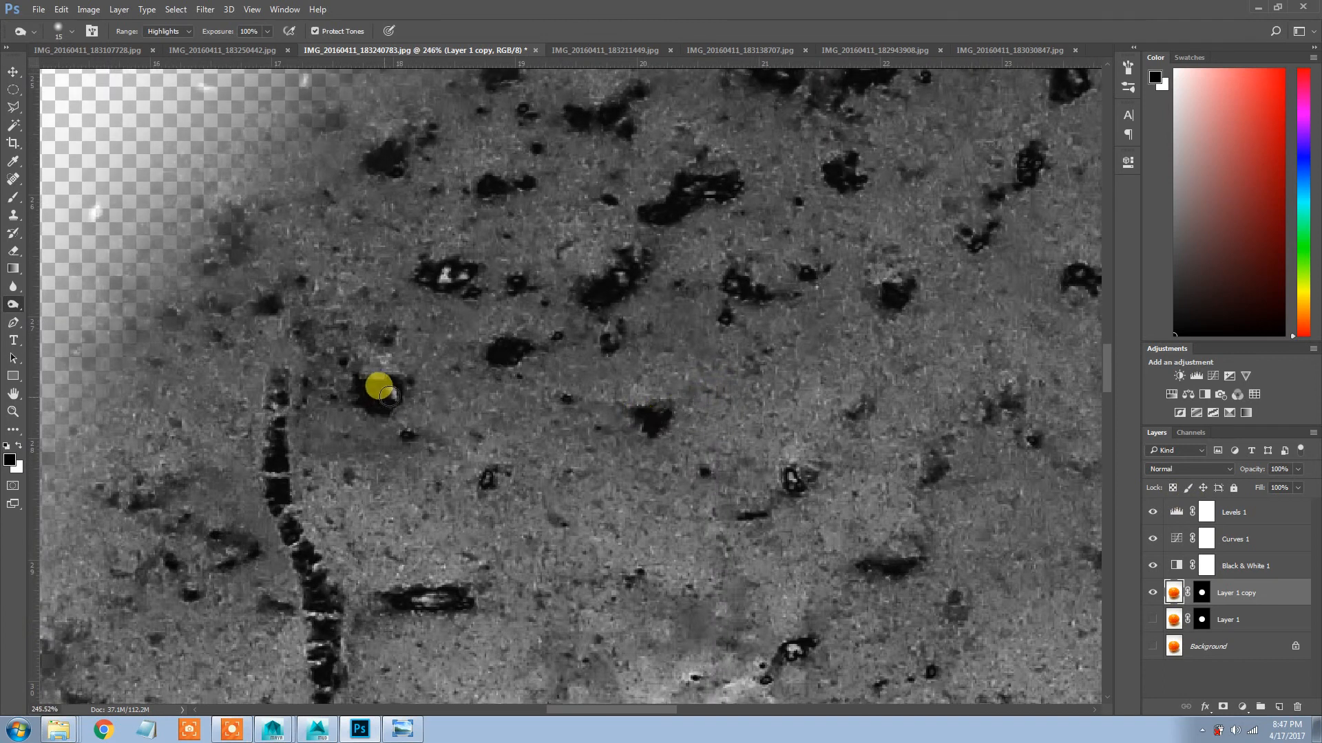
Burn the remaining bright pores and the glare patches along the peel's upper-left edge, undoing the last stroke
drag(513, 385, 467, 647)
mouse_move(458, 243)
mouse_down()
mouse_move(549, 238)
mouse_move(508, 256)
mouse_move(526, 260)
mouse_move(525, 228)
mouse_move(488, 198)
mouse_move(623, 203)
mouse_move(563, 218)
mouse_move(595, 167)
mouse_move(539, 142)
mouse_move(624, 161)
mouse_move(520, 190)
mouse_move(531, 132)
mouse_move(559, 188)
mouse_move(370, 256)
mouse_move(345, 281)
mouse_move(414, 261)
mouse_move(442, 270)
mouse_move(414, 277)
mouse_move(436, 223)
mouse_move(422, 180)
mouse_move(401, 221)
mouse_up()
drag(592, 216, 383, 350)
mouse_move(503, 241)
mouse_down()
mouse_move(434, 205)
mouse_move(448, 241)
mouse_move(620, 250)
mouse_move(629, 271)
mouse_move(586, 236)
mouse_up()
drag(259, 365, 657, 267)
mouse_move(602, 312)
mouse_down()
mouse_move(618, 309)
mouse_move(568, 324)
mouse_up()
key(ctrl+z)
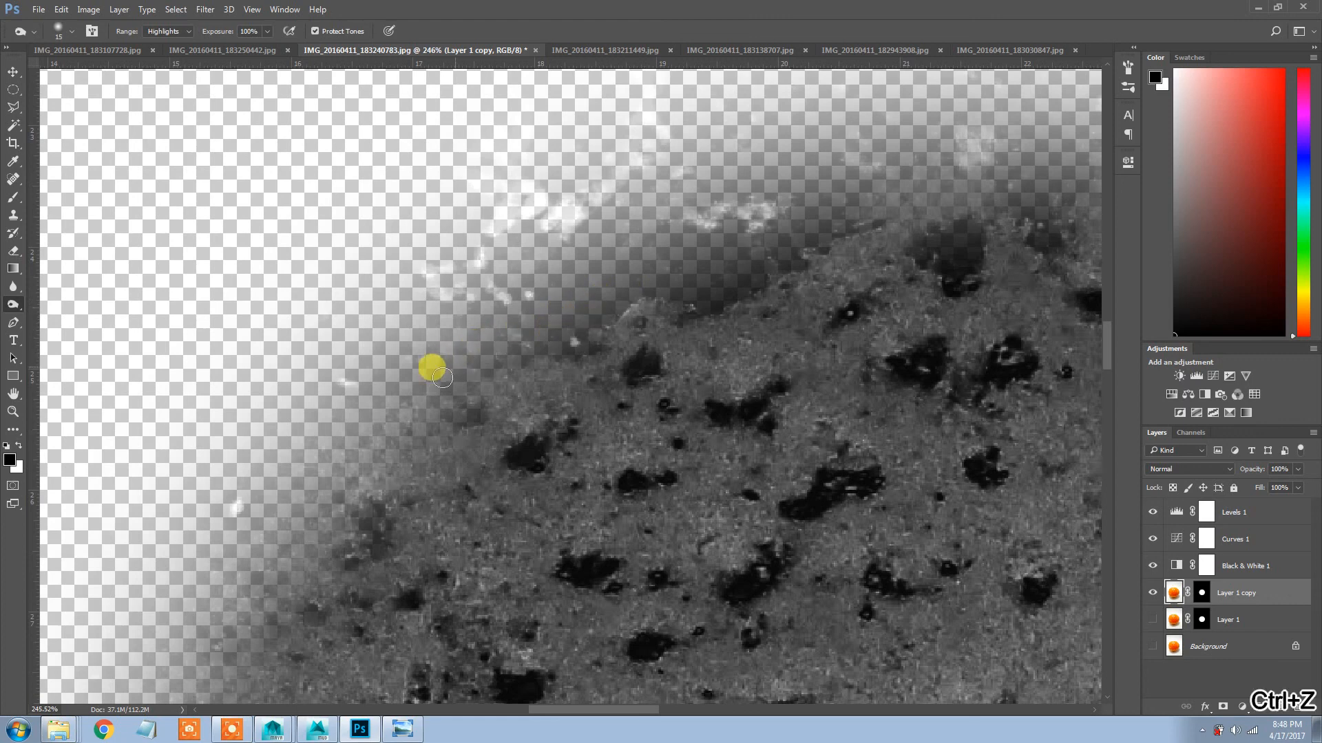
Inspect the middle and lower peel for leftover bright spots and review the whole burned texture
scroll(442, 388, down, 5)
drag(563, 462, 579, 139)
drag(623, 416, 486, 225)
drag(541, 475, 482, 247)
scroll(685, 522, down, 2)
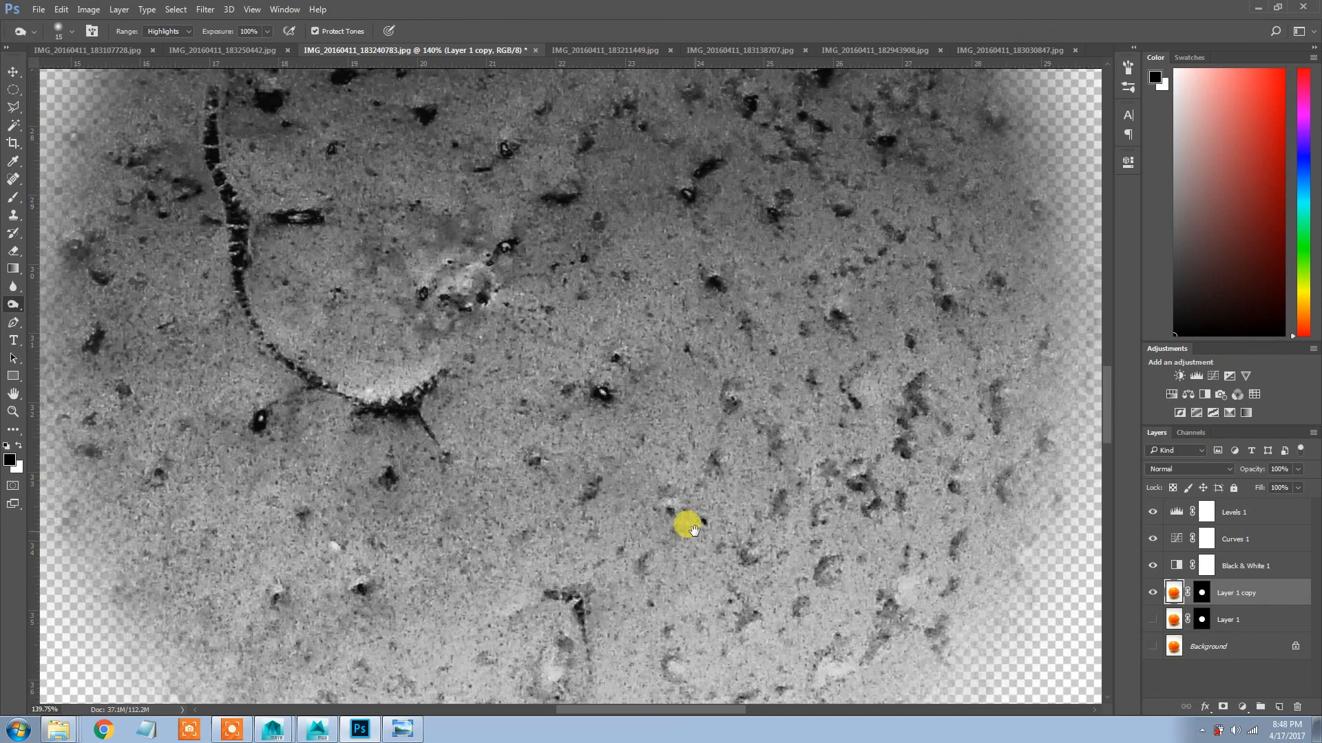
scroll(673, 334, down, 2)
scroll(592, 307, down, 1)
drag(540, 304, 614, 373)
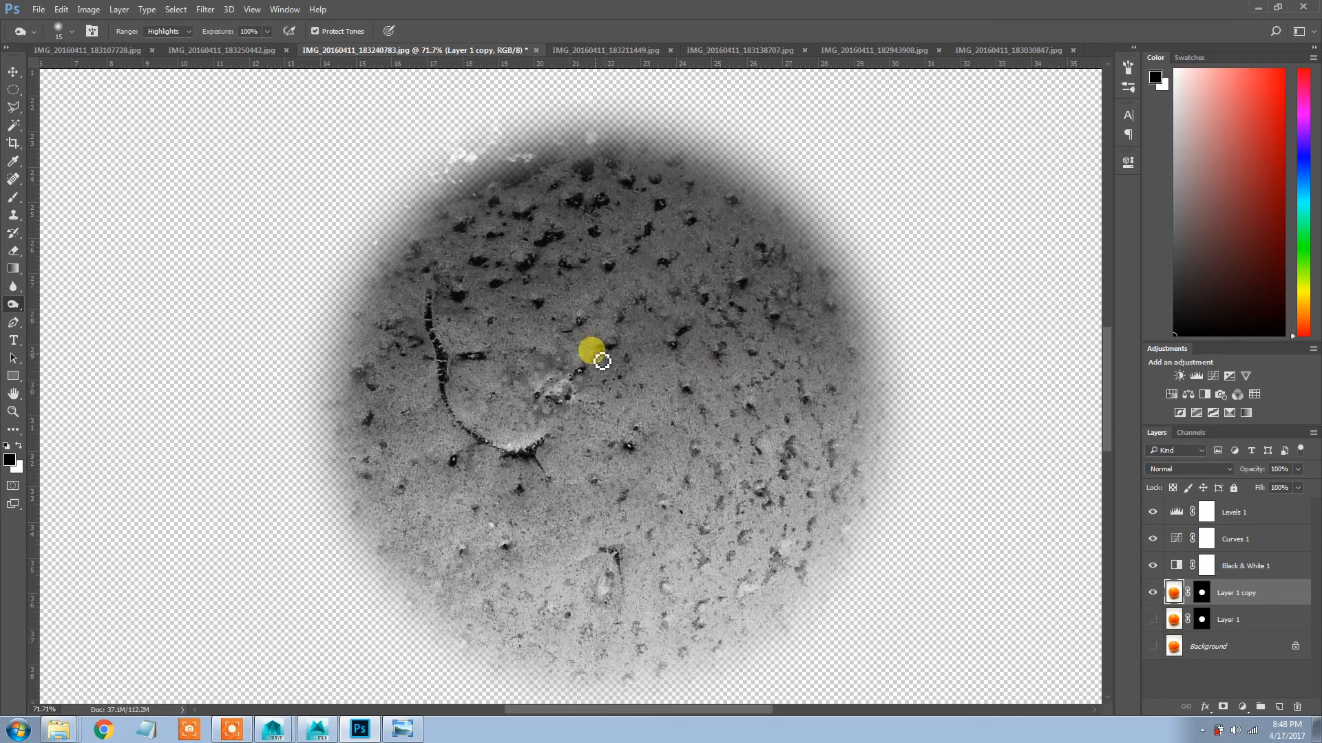
Compare the peel with and without Curves, hide the Curves layer, and add an Invert adjustment layer above the peel copy
key(v)
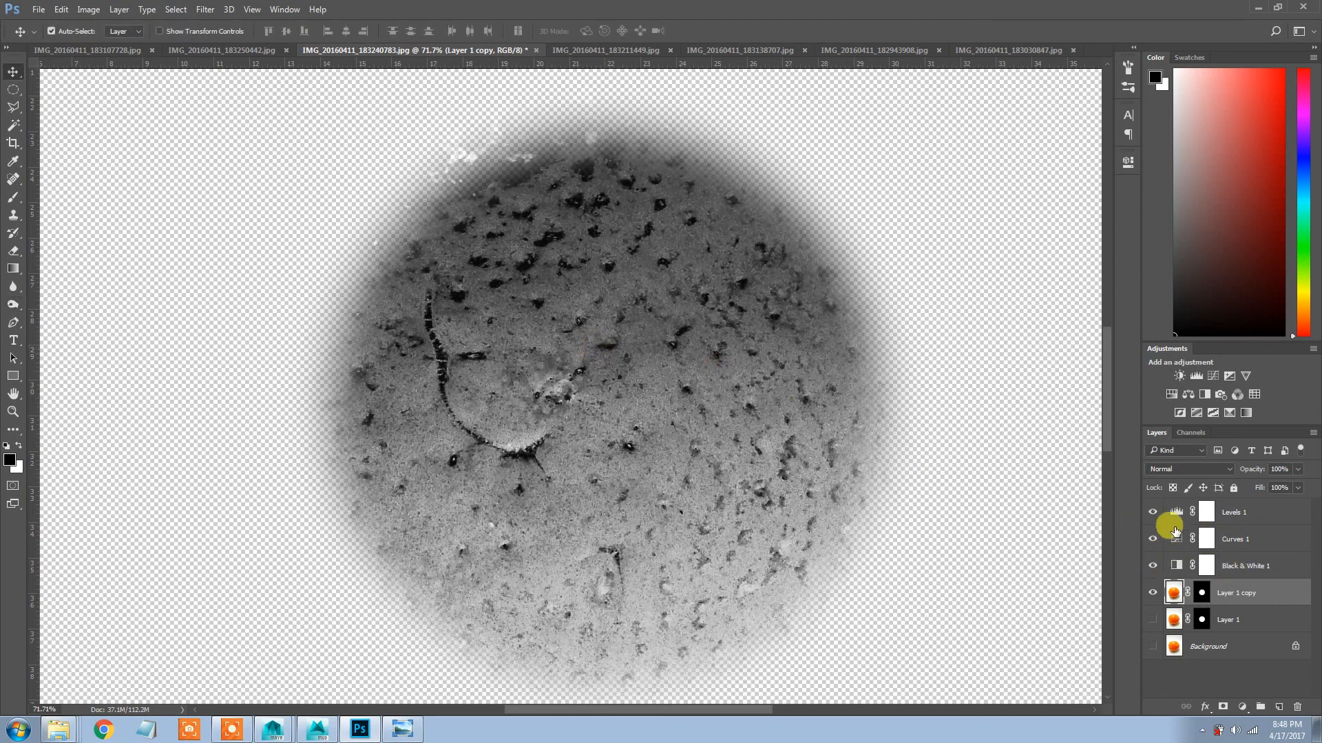
click(1151, 539)
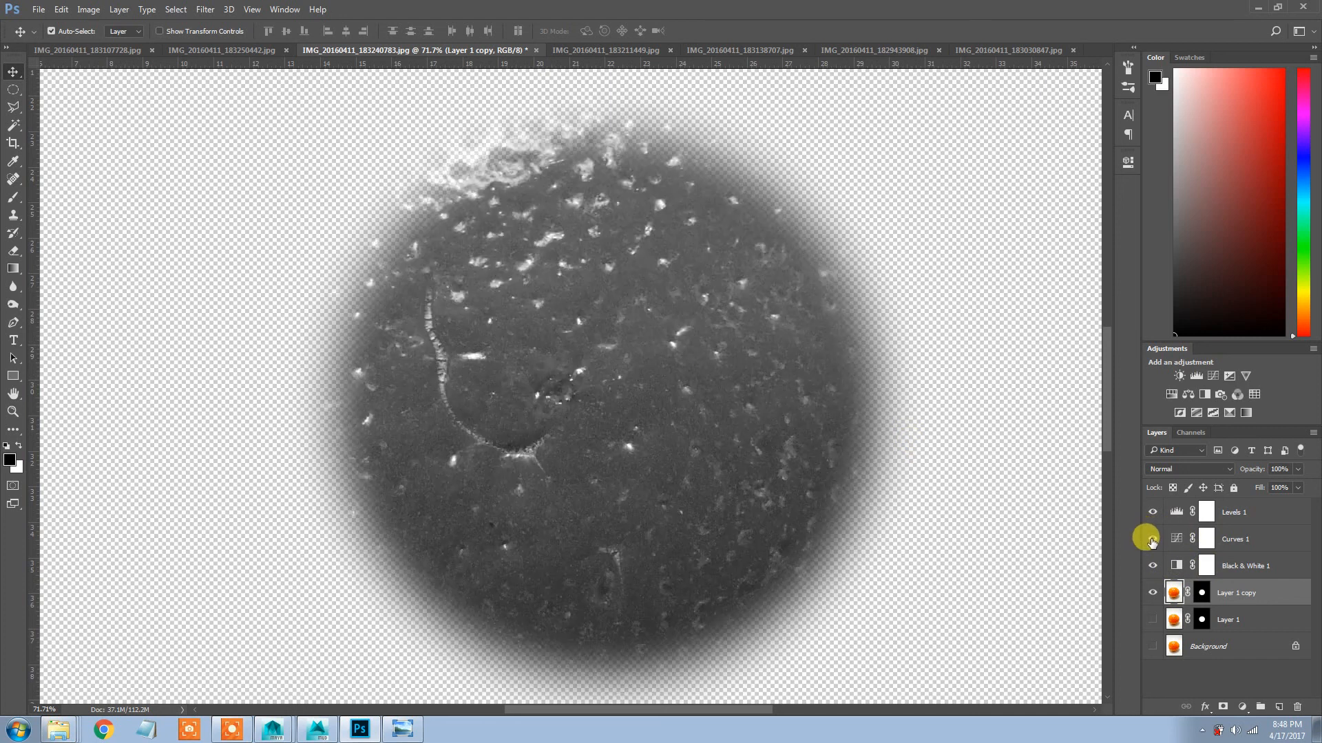
click(1151, 540)
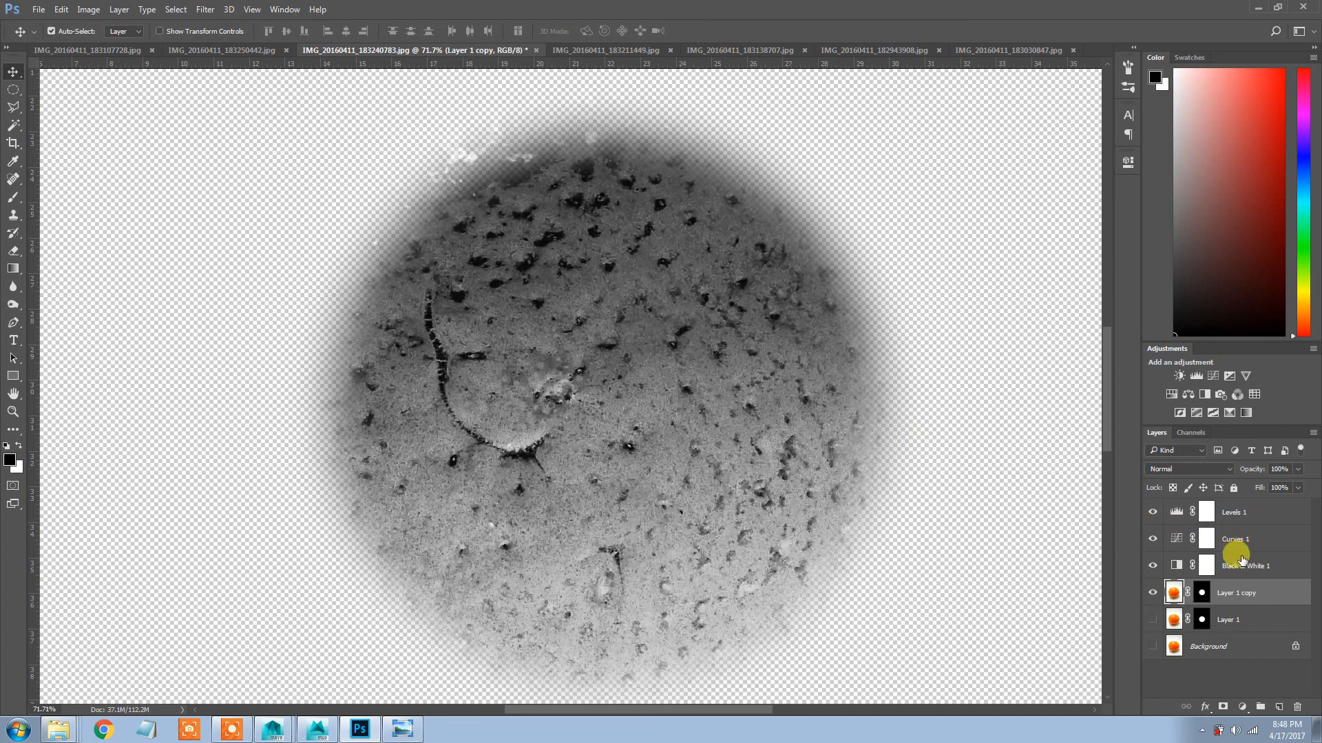
click(1162, 543)
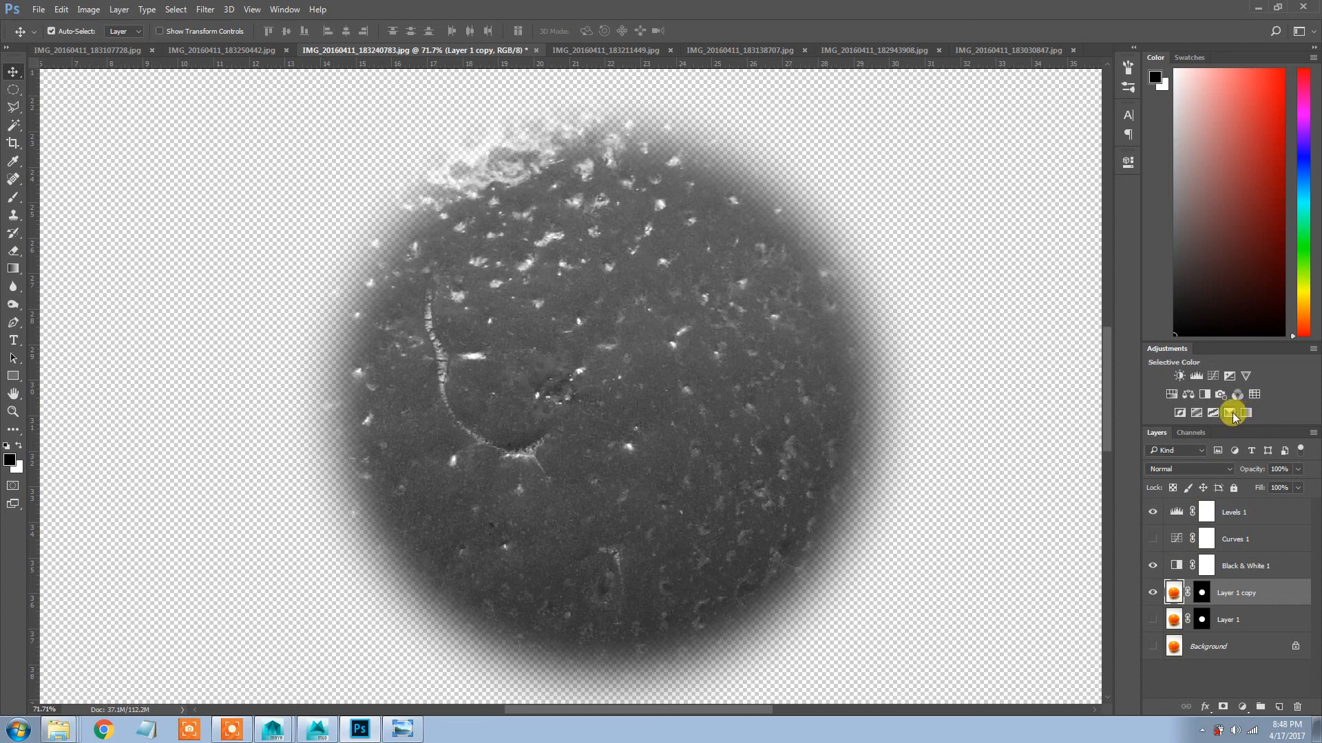
click(1186, 409)
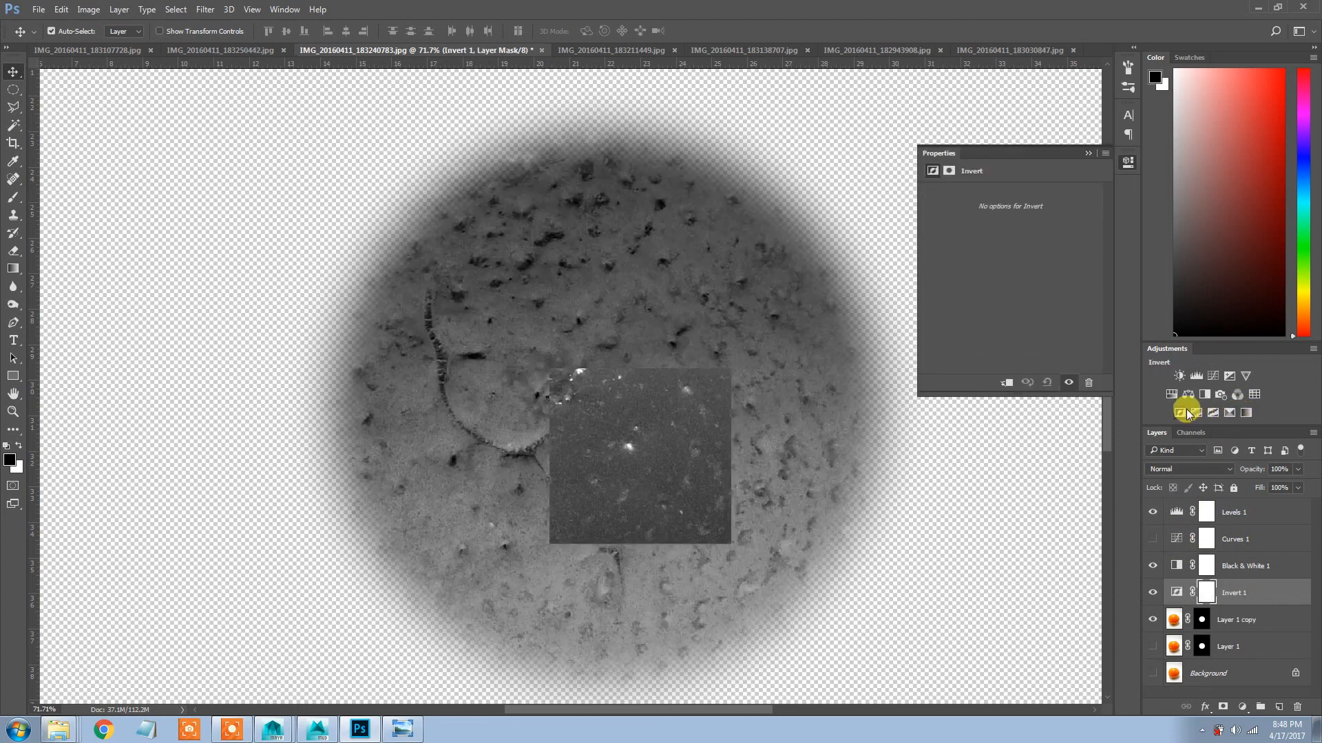
click(1174, 592)
click(1127, 162)
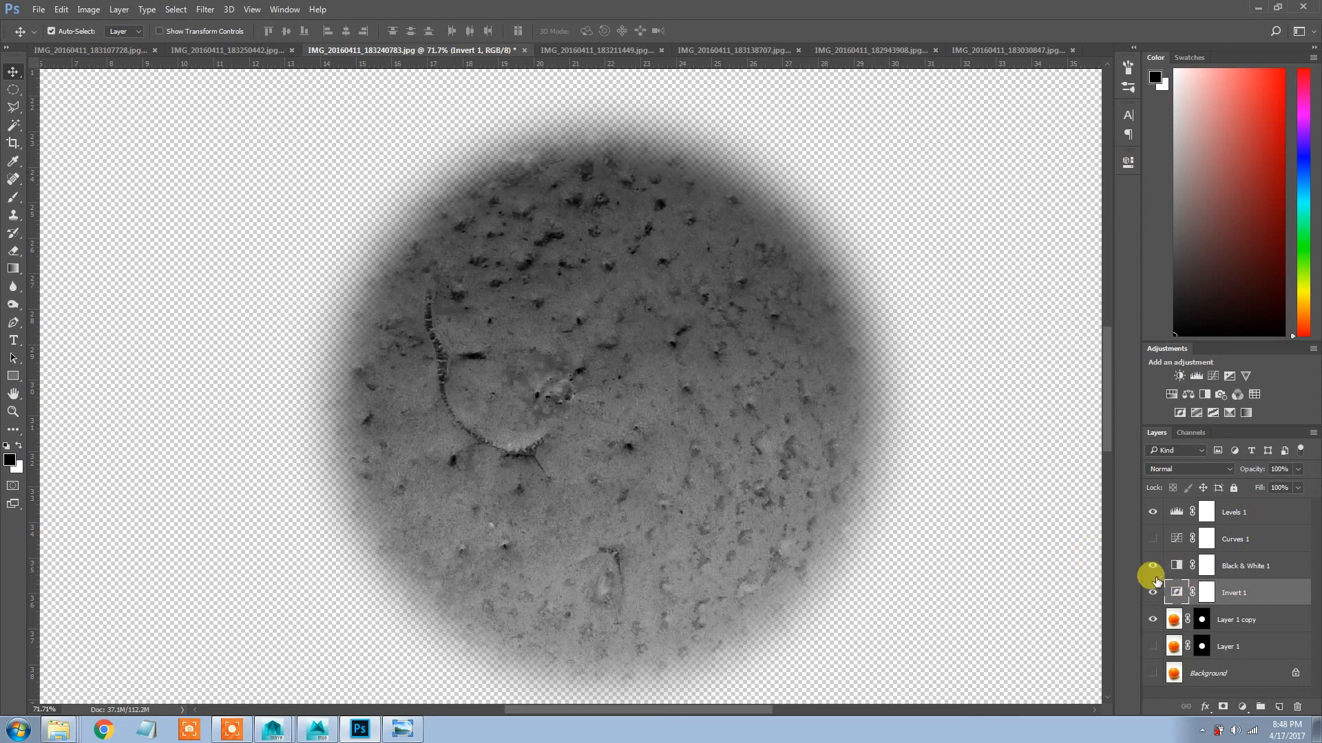
Compare the inverted peel texture with the Curves adjustment shown and hidden
click(1153, 539)
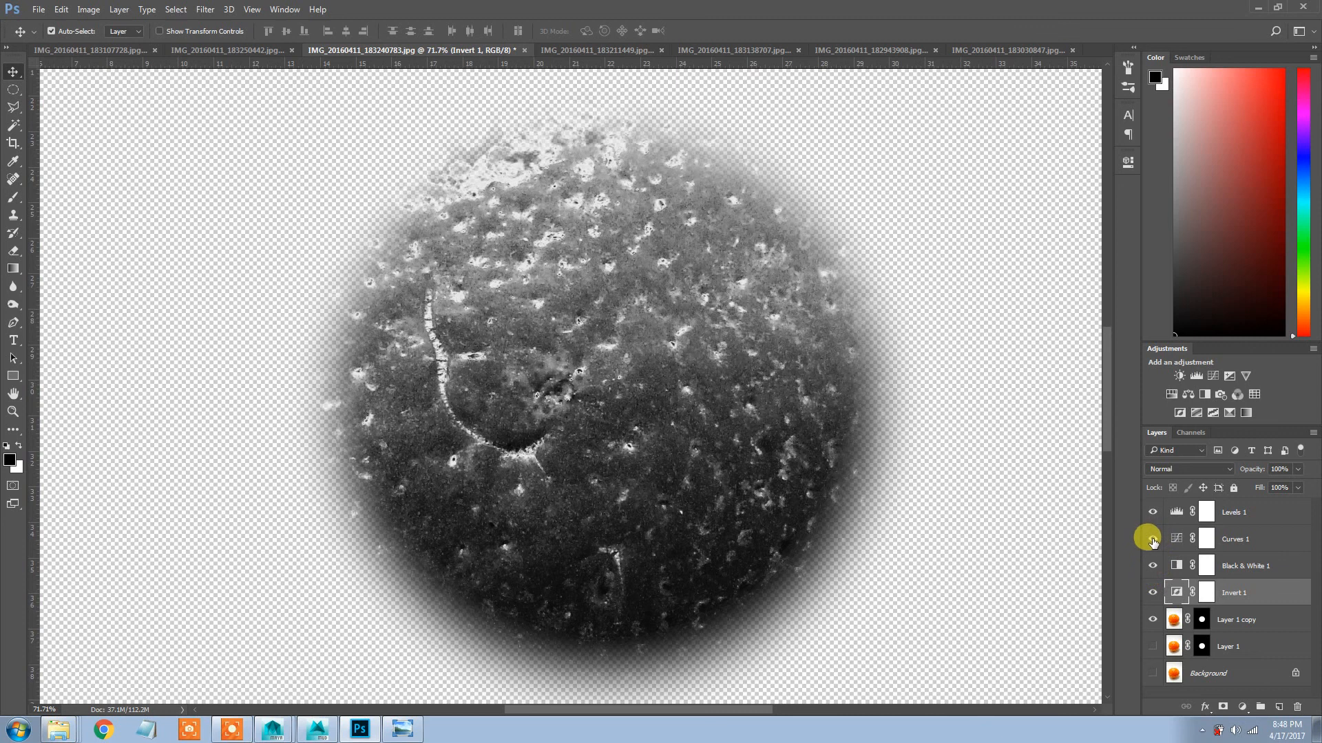
click(1152, 540)
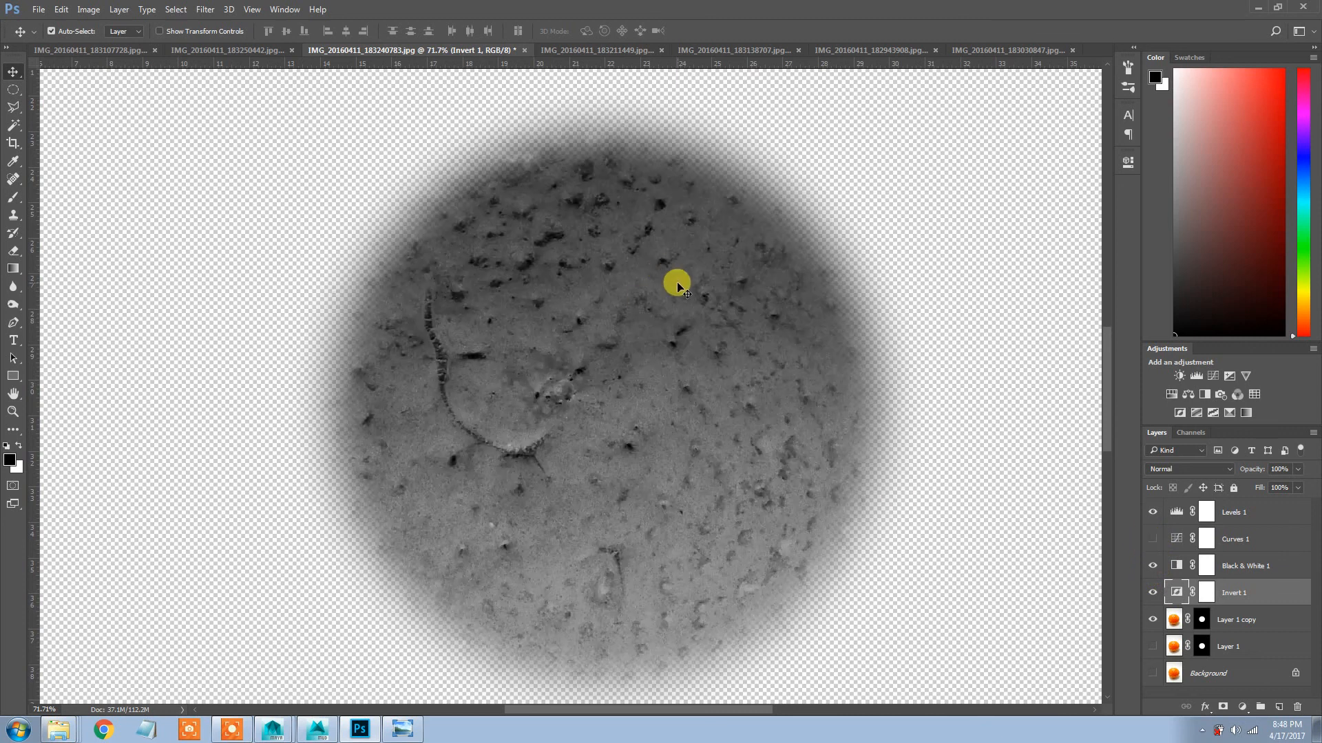
scroll(673, 329, down, 5)
scroll(673, 330, up, 3)
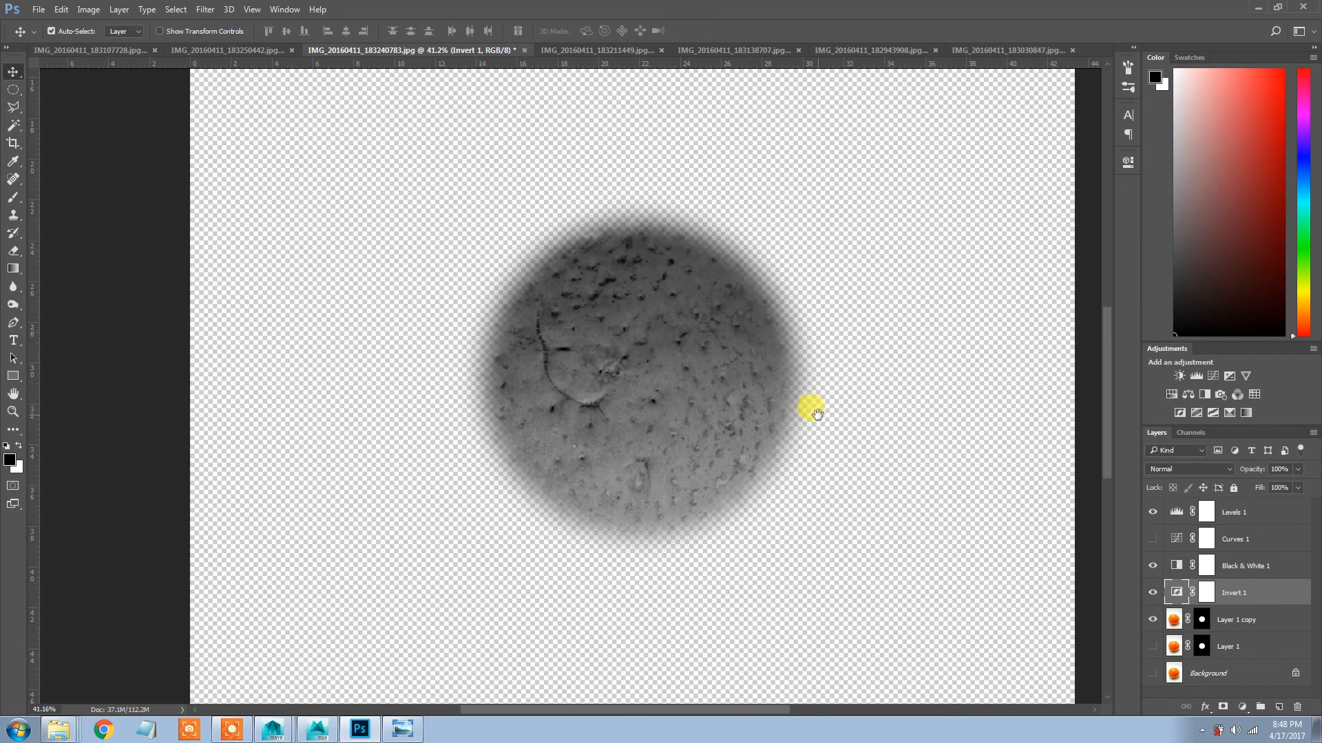